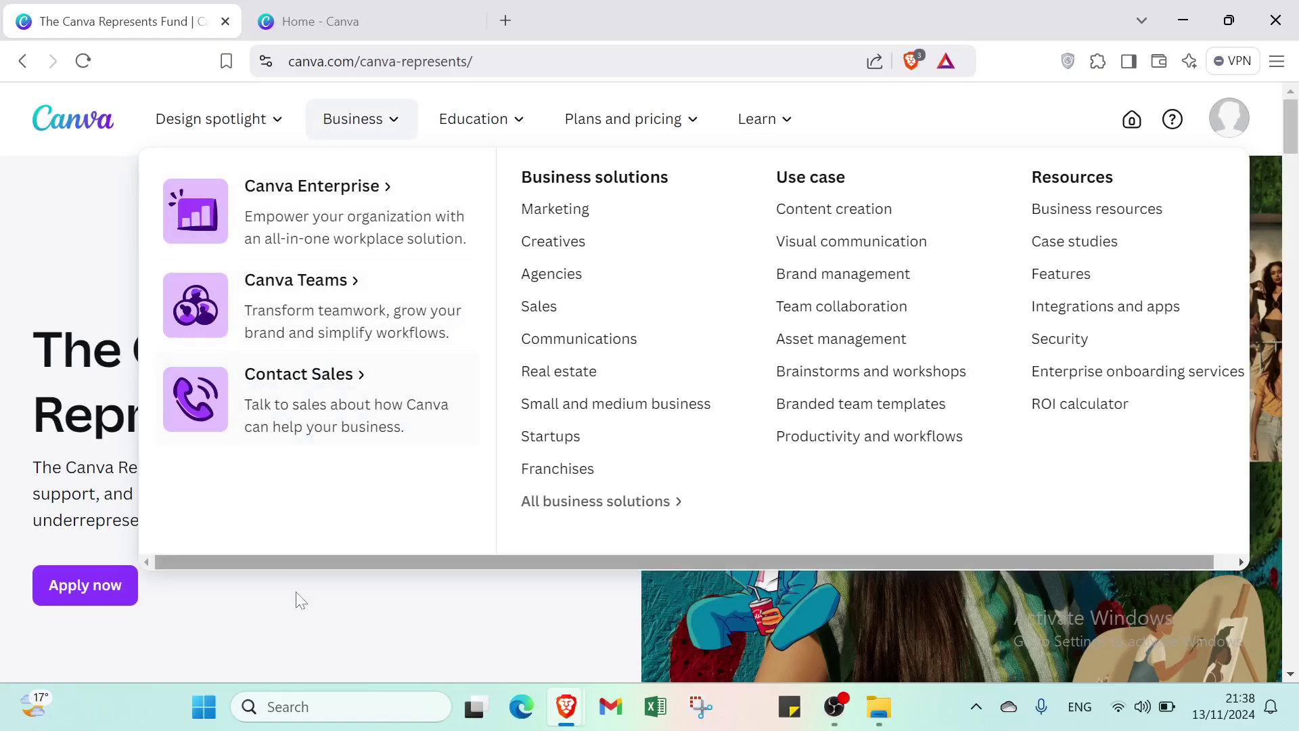
# Look through the Canva Represents Fund page, from the application introduction to the featured artists.
pyautogui.scroll(-2, 308, 613)
pyautogui.scroll(-6, 405, 447)
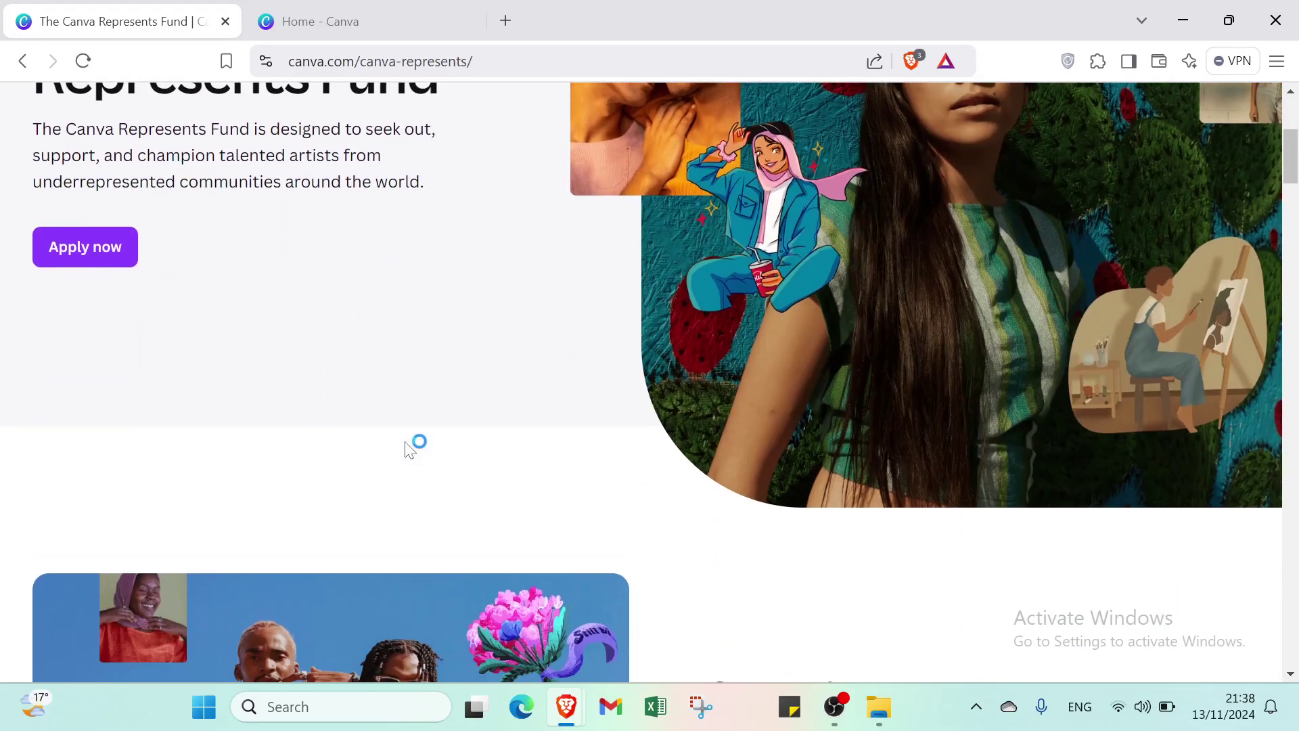
pyautogui.scroll(-4, 405, 441)
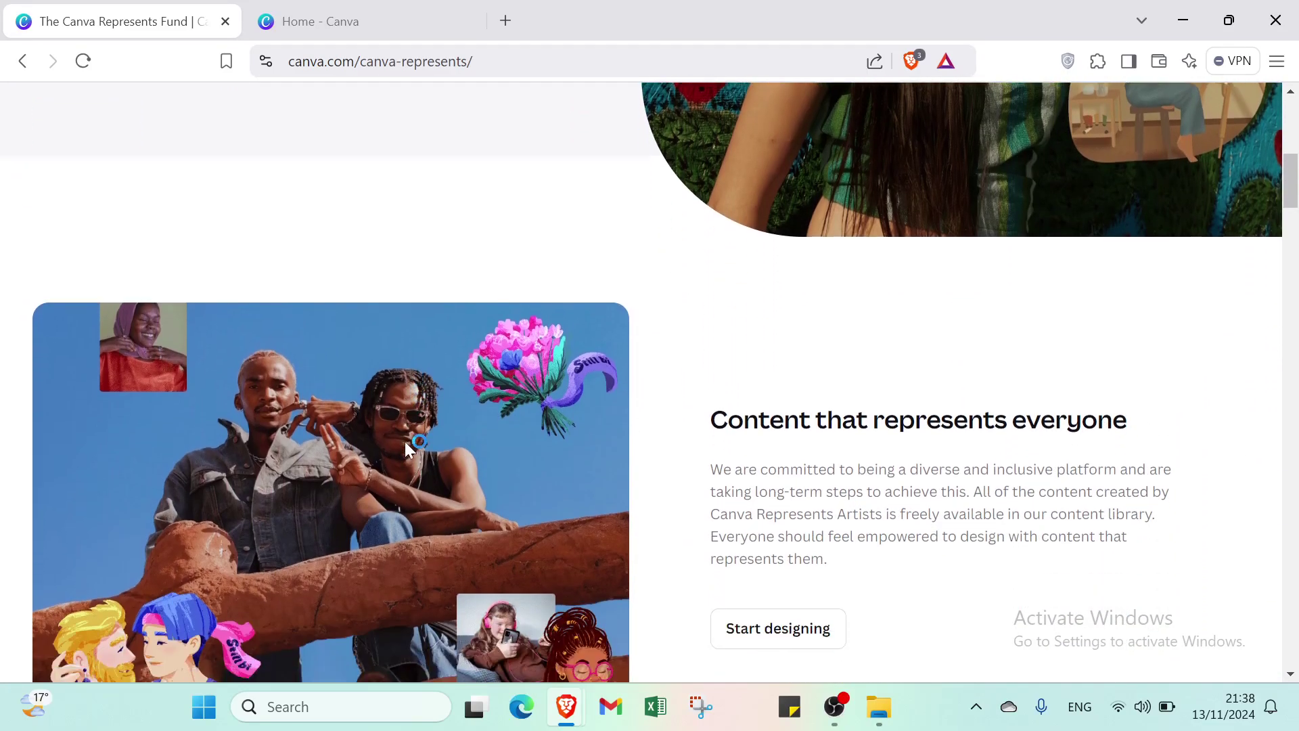
pyautogui.scroll(-7, 406, 446)
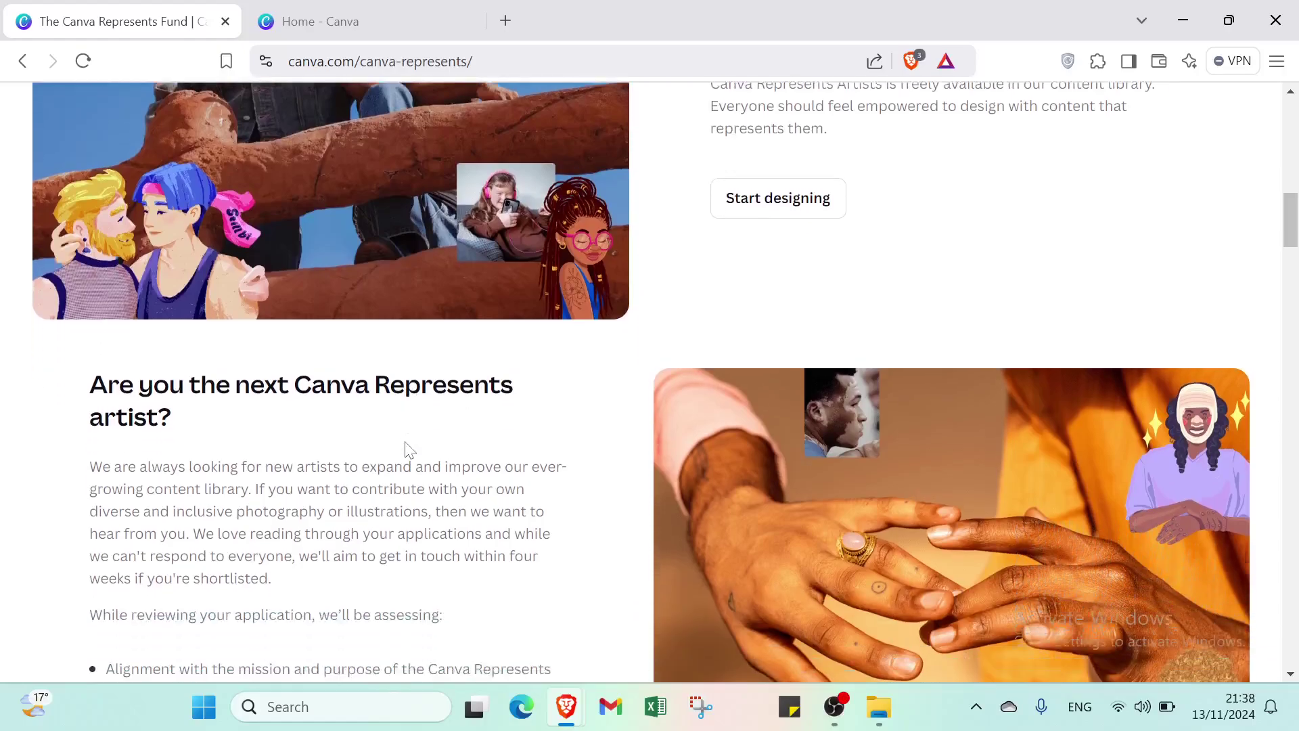
pyautogui.scroll(-6, 650, 382)
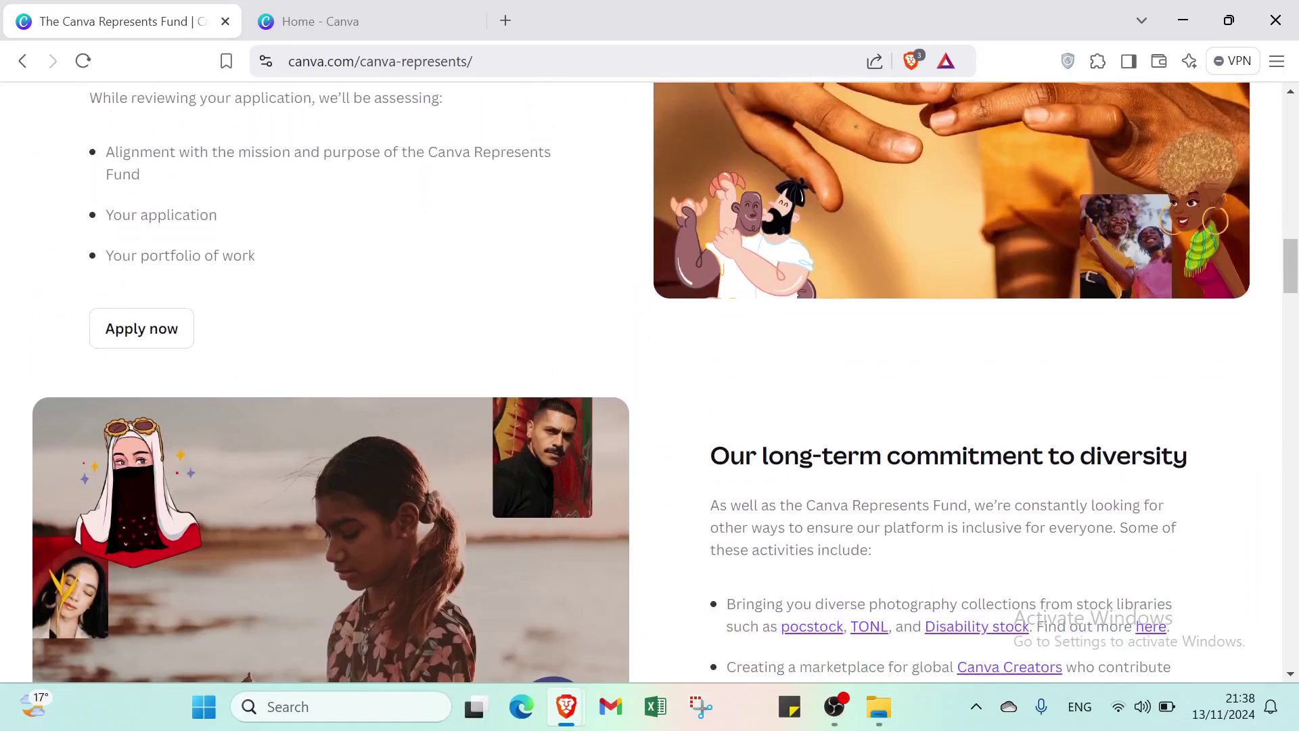
pyautogui.scroll(-4, 406, 447)
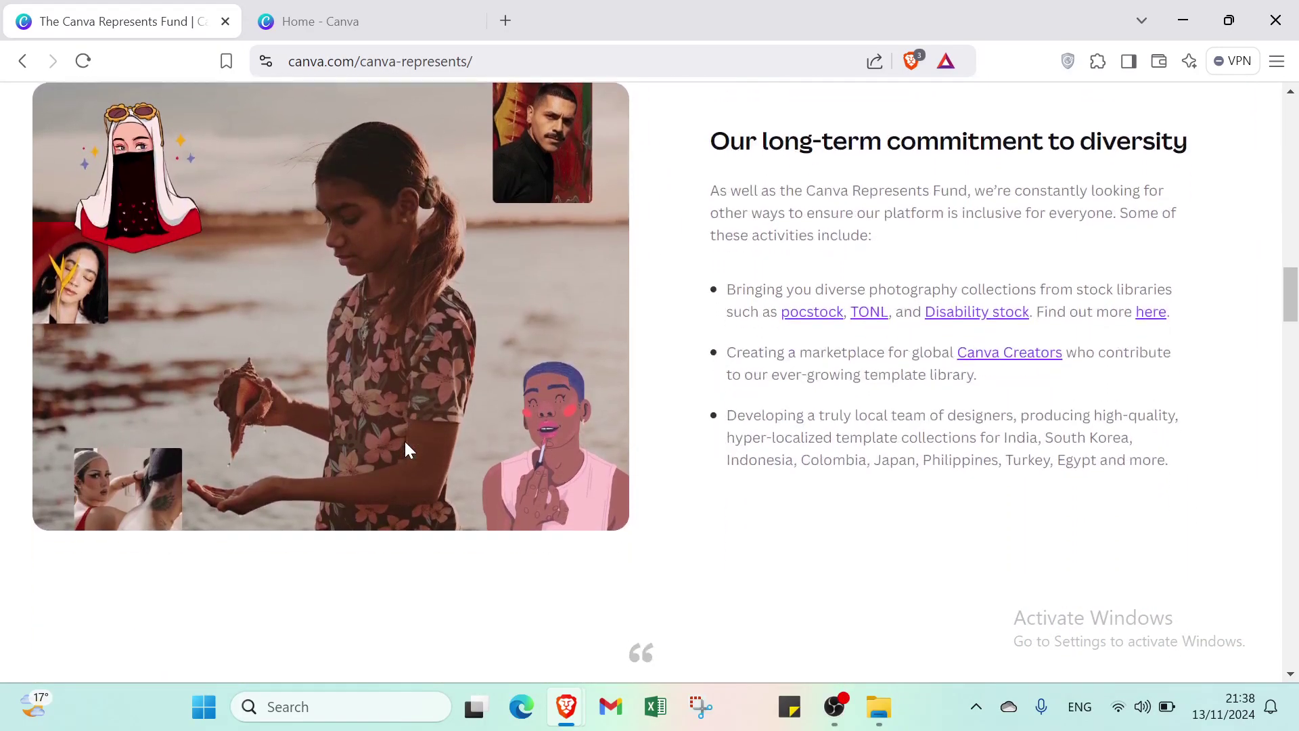
pyautogui.scroll(-6, 410, 450)
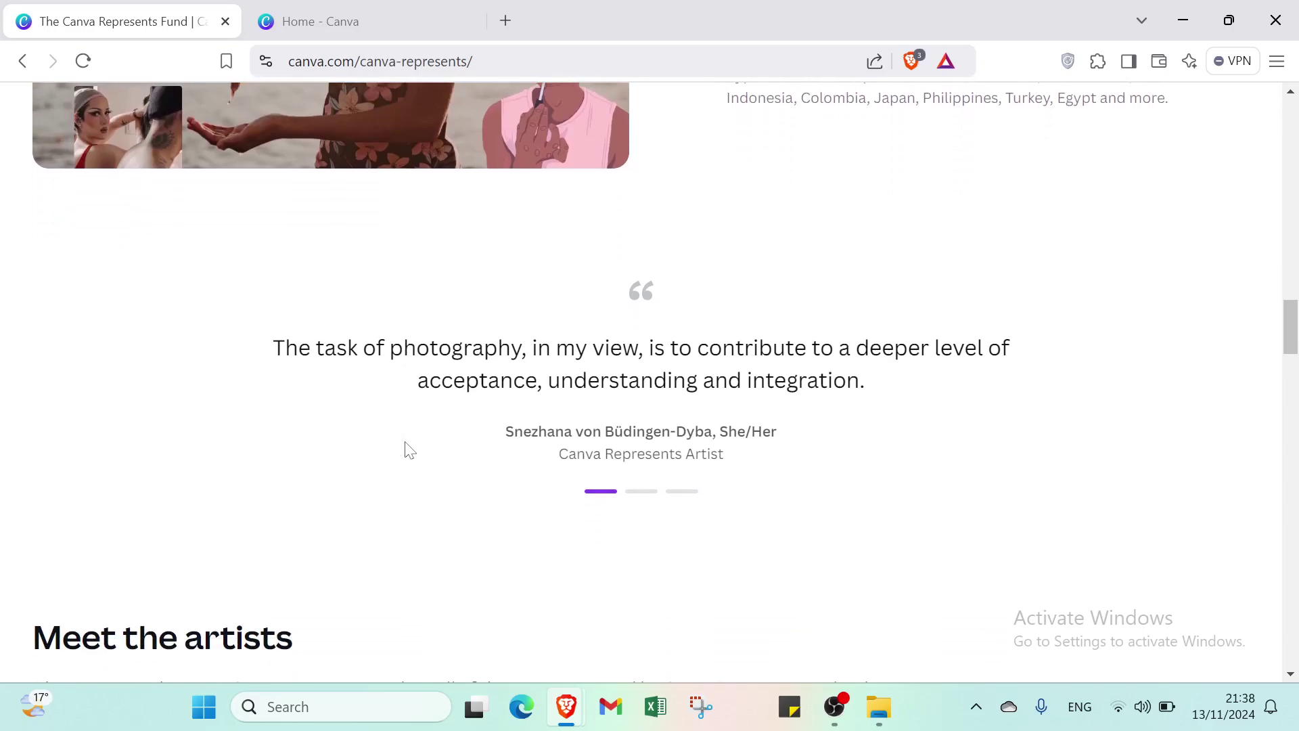
pyautogui.scroll(-4, 409, 450)
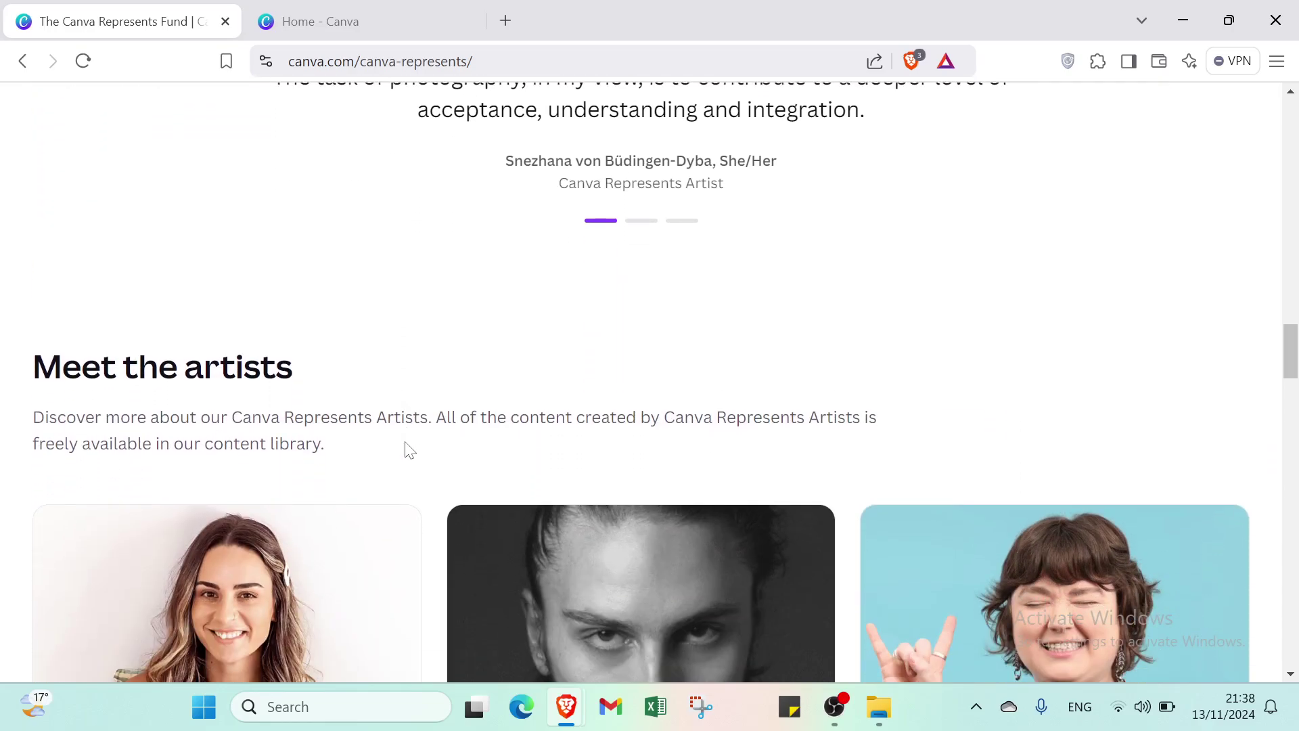
pyautogui.scroll(-7, 409, 449)
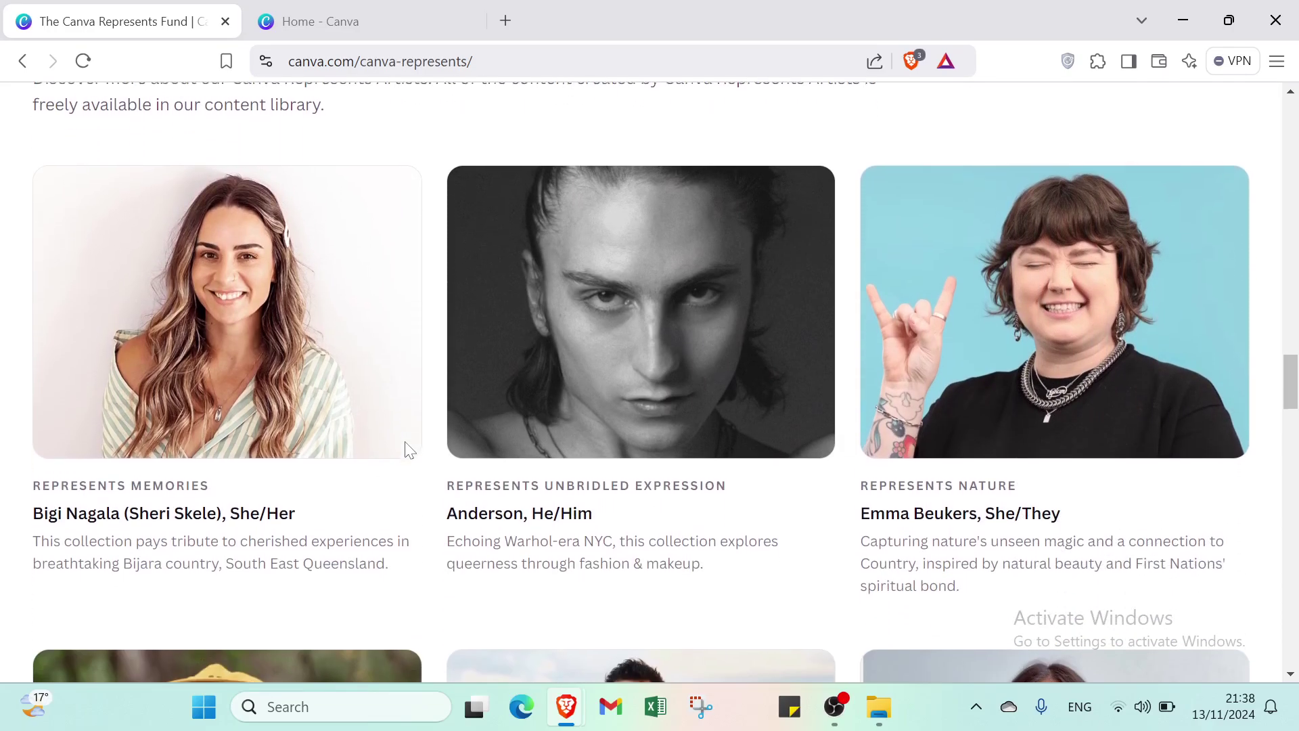
pyautogui.scroll(-5, 405, 442)
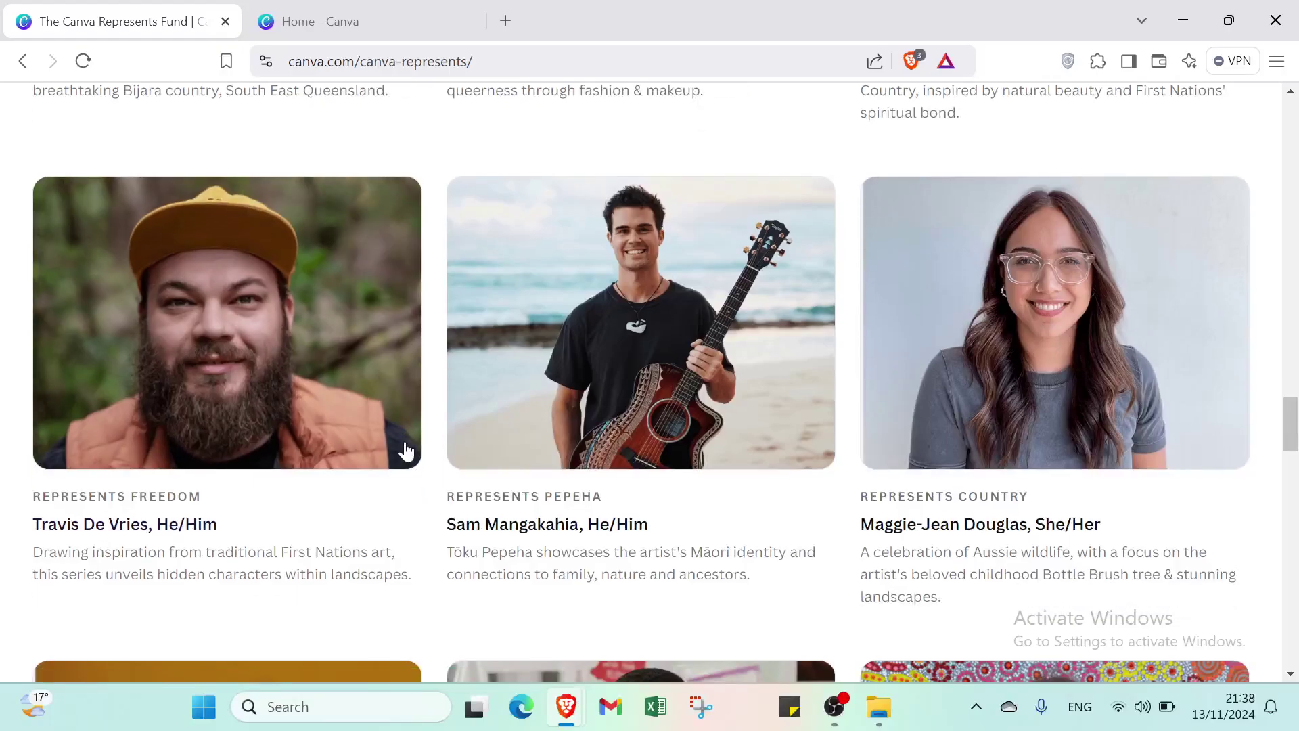
pyautogui.scroll(-3, 406, 450)
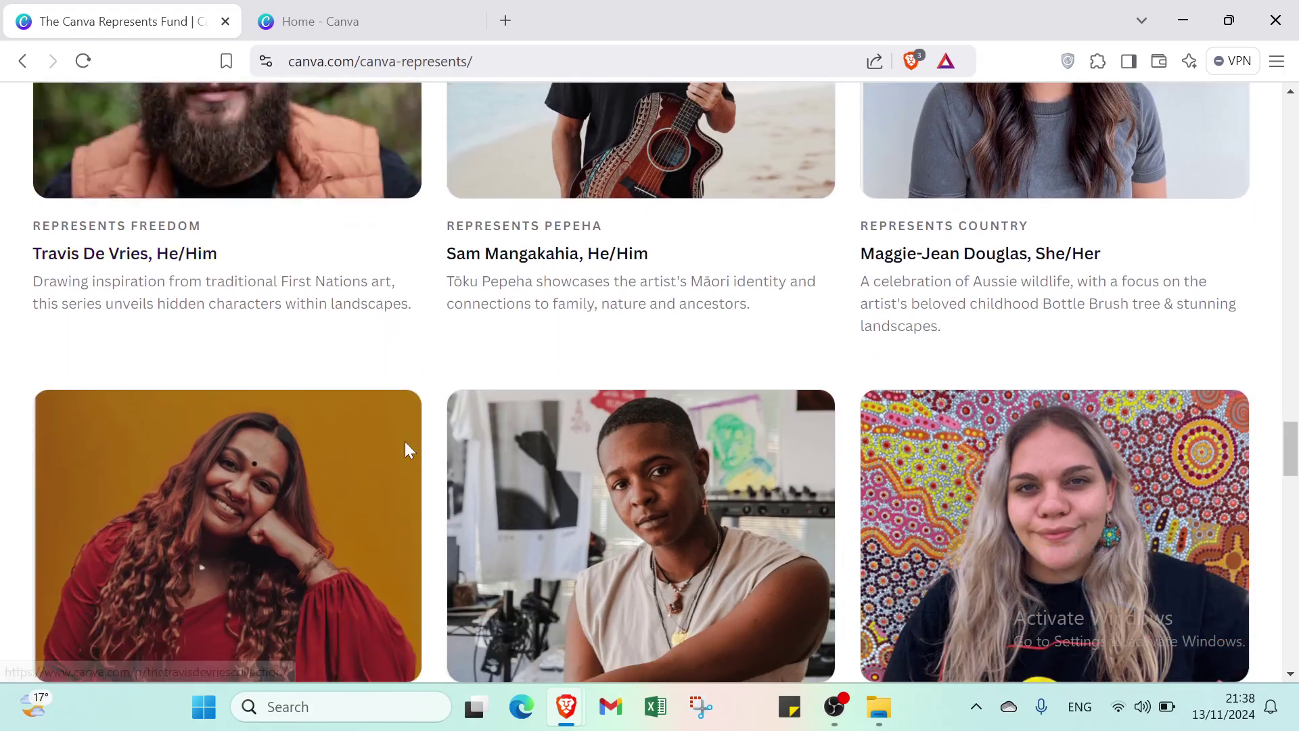
pyautogui.scroll(7, 406, 450)
pyautogui.scroll(20, 406, 450)
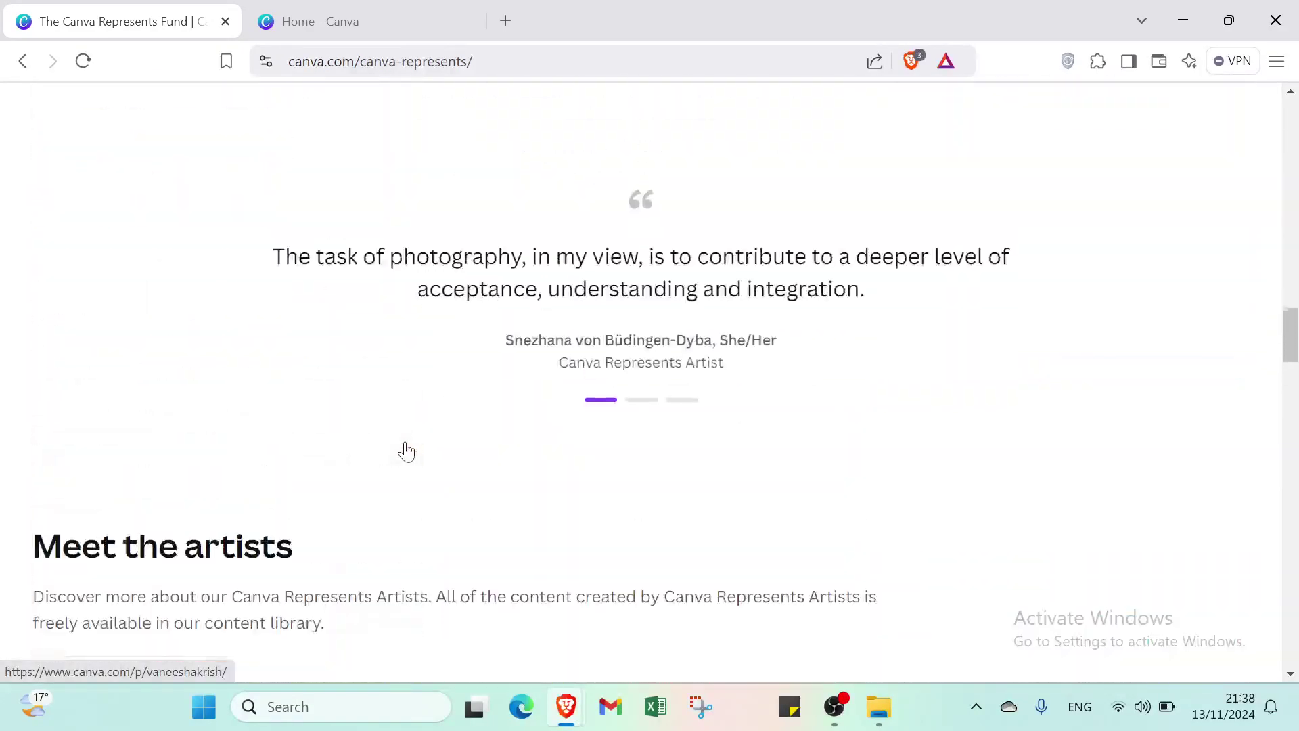
pyautogui.scroll(20, 406, 450)
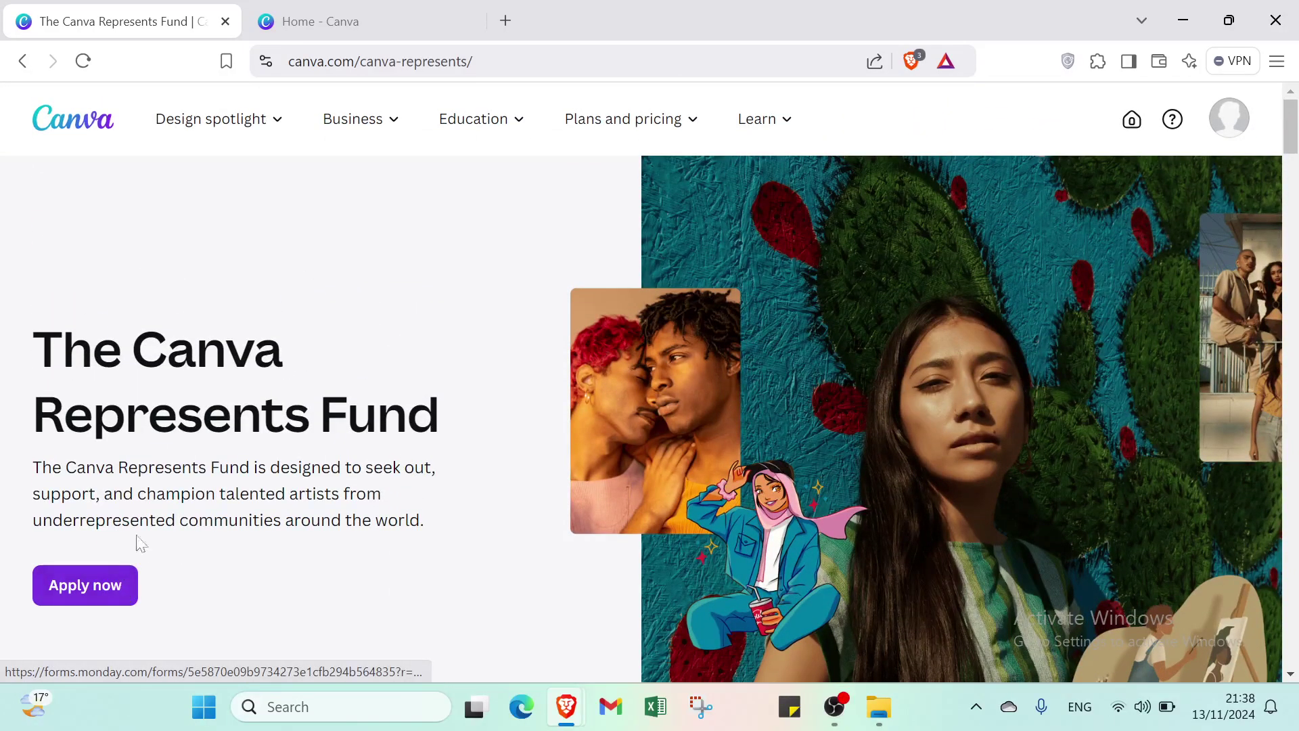
# From the Canva home page, rerun the recent search "reels instragram" and show all matching Canva Templates.
pyautogui.click(395, 20)
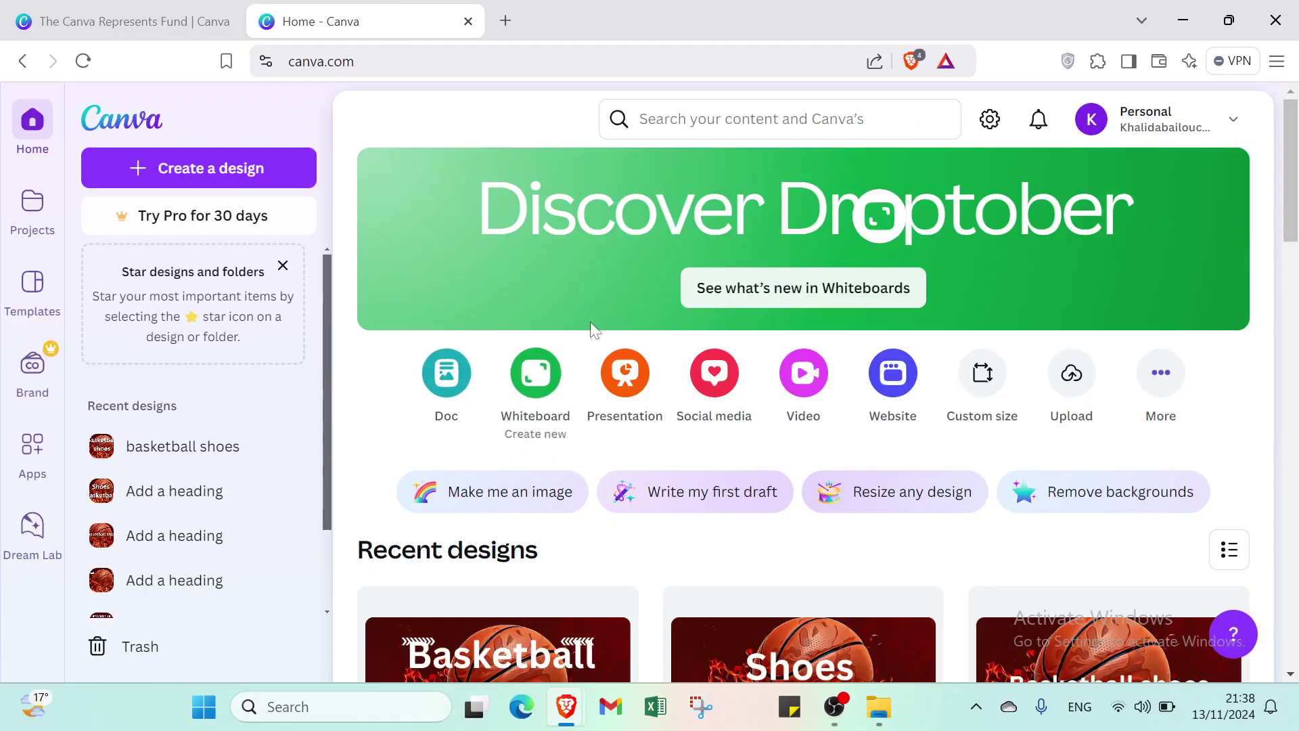
pyautogui.click(676, 118)
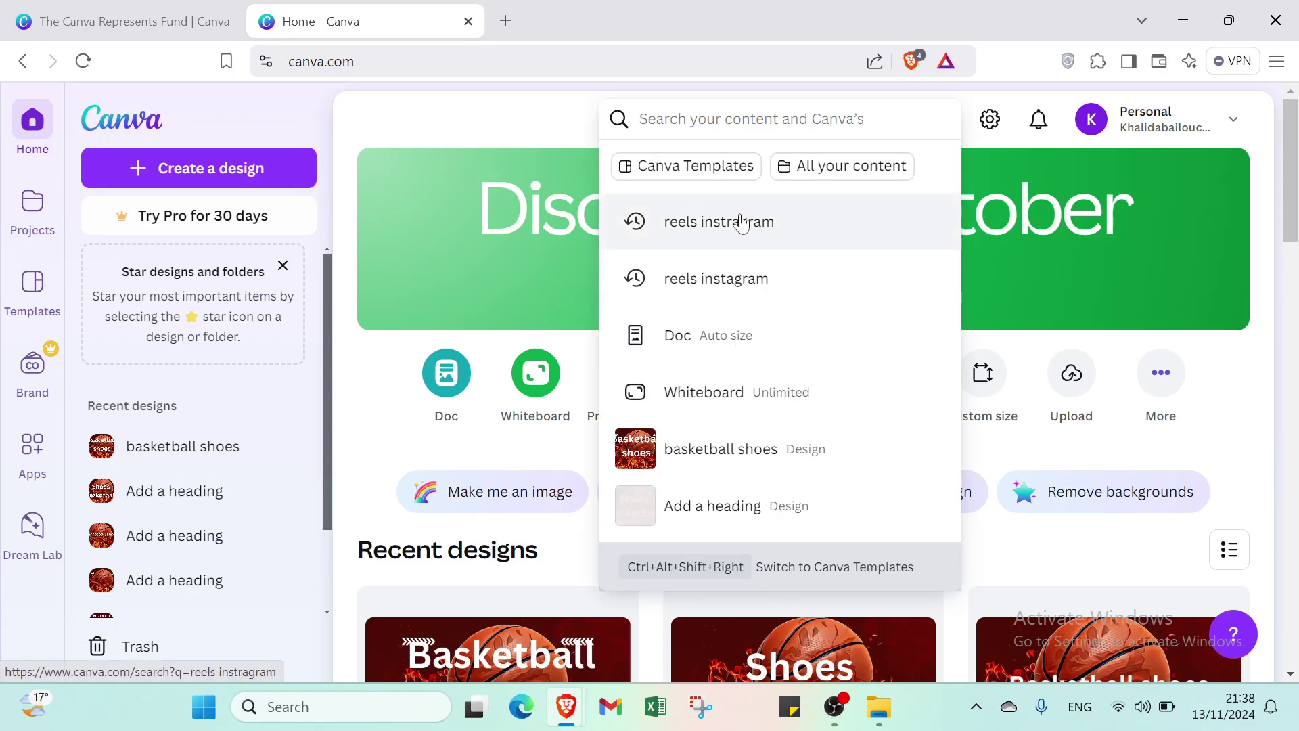
pyautogui.click(742, 222)
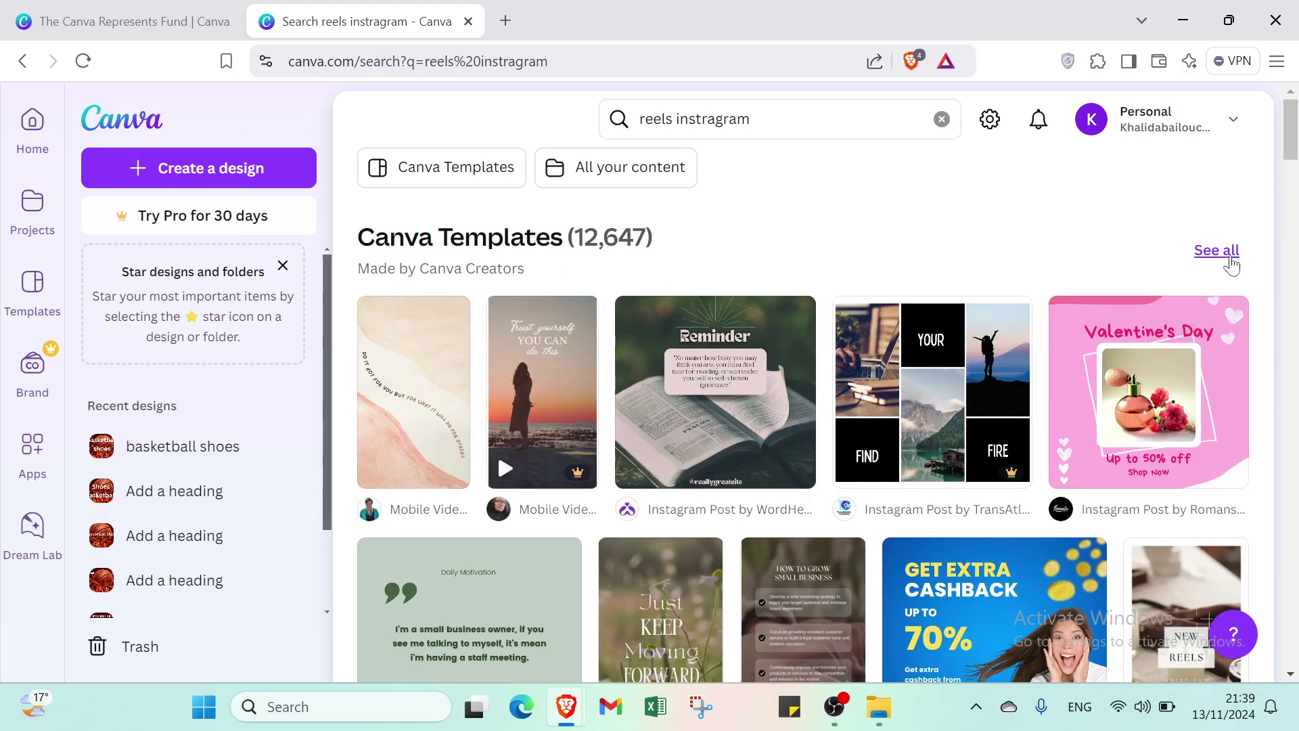
pyautogui.click(1217, 251)
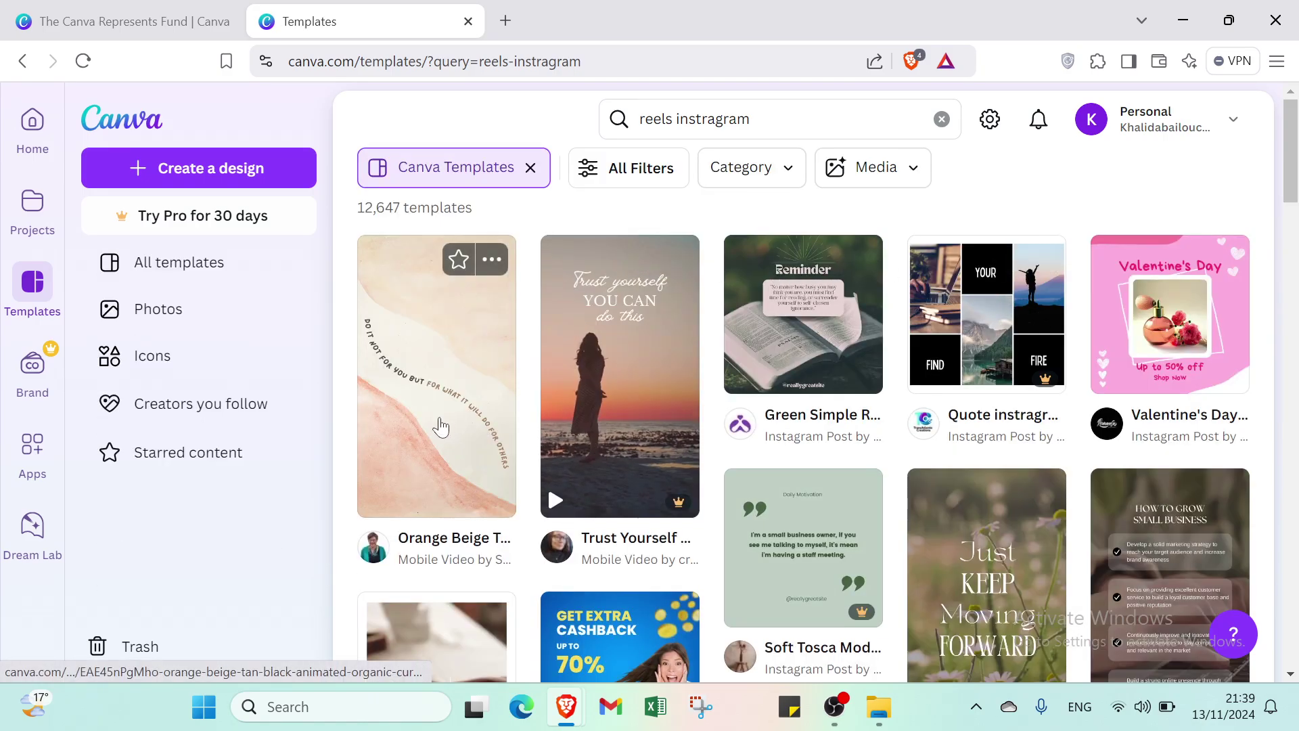
# Browse the template results for "reels instragram" to examine the available reel, story and post designs.
pyautogui.scroll(-4, 753, 319)
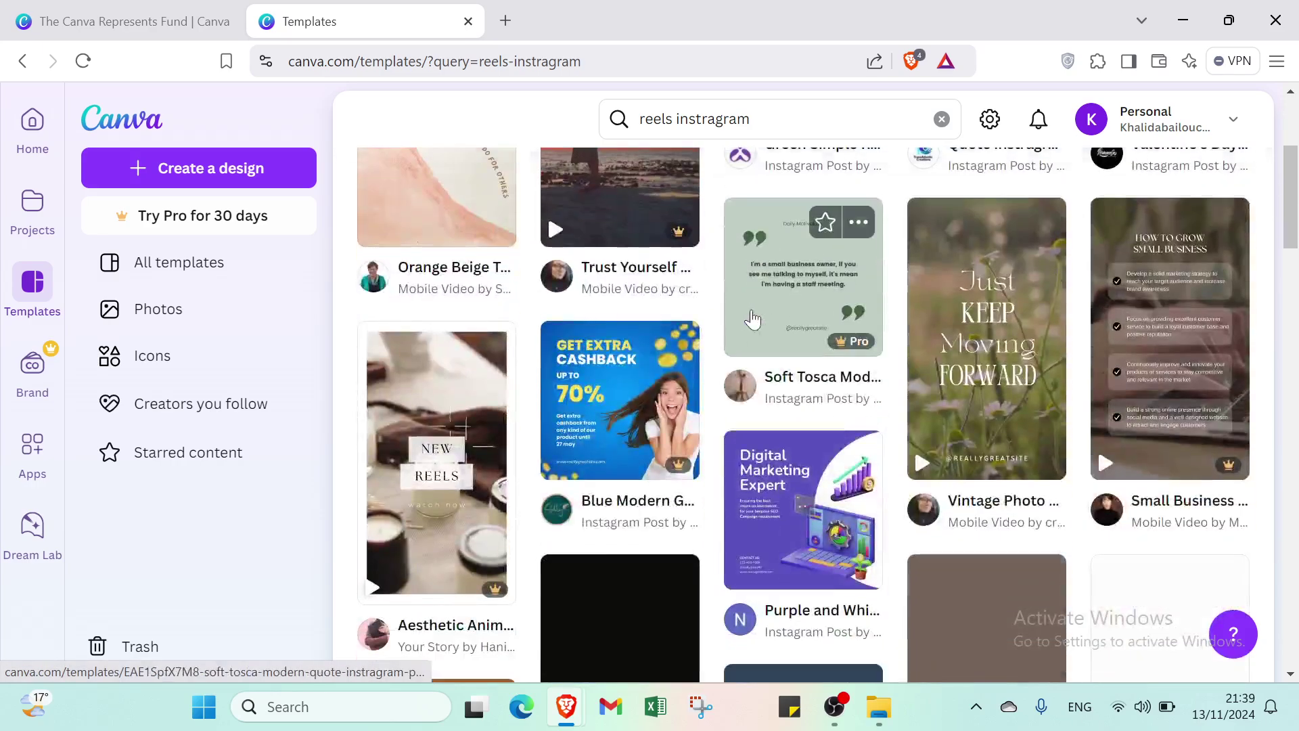
pyautogui.scroll(4, 753, 320)
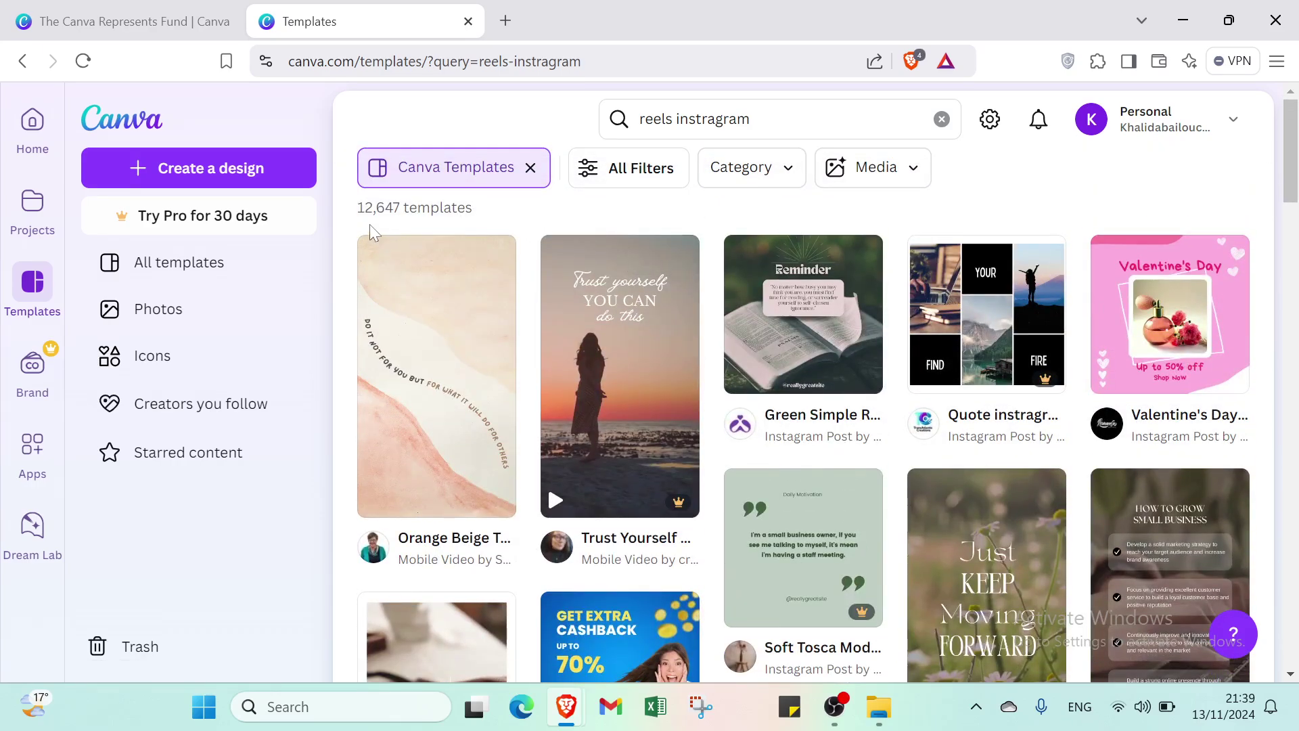
pyautogui.scroll(-12, 464, 374)
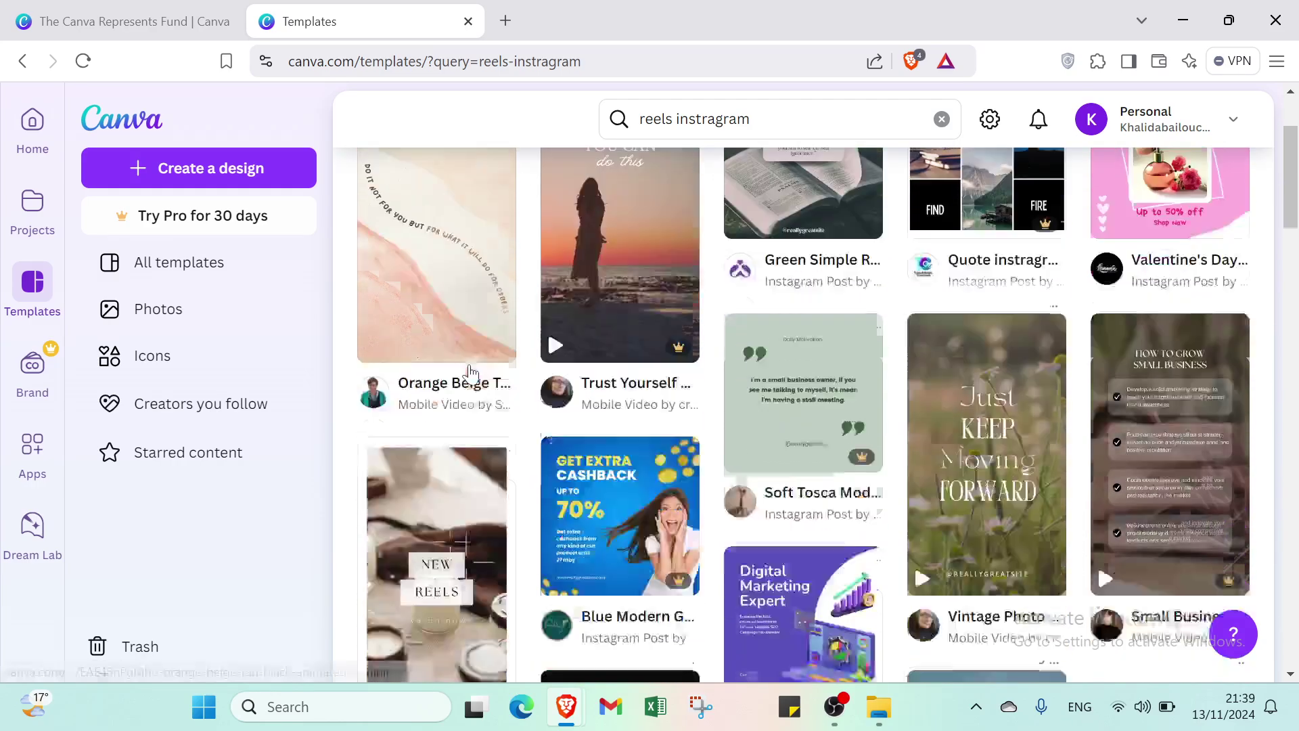
pyautogui.scroll(-14, 510, 306)
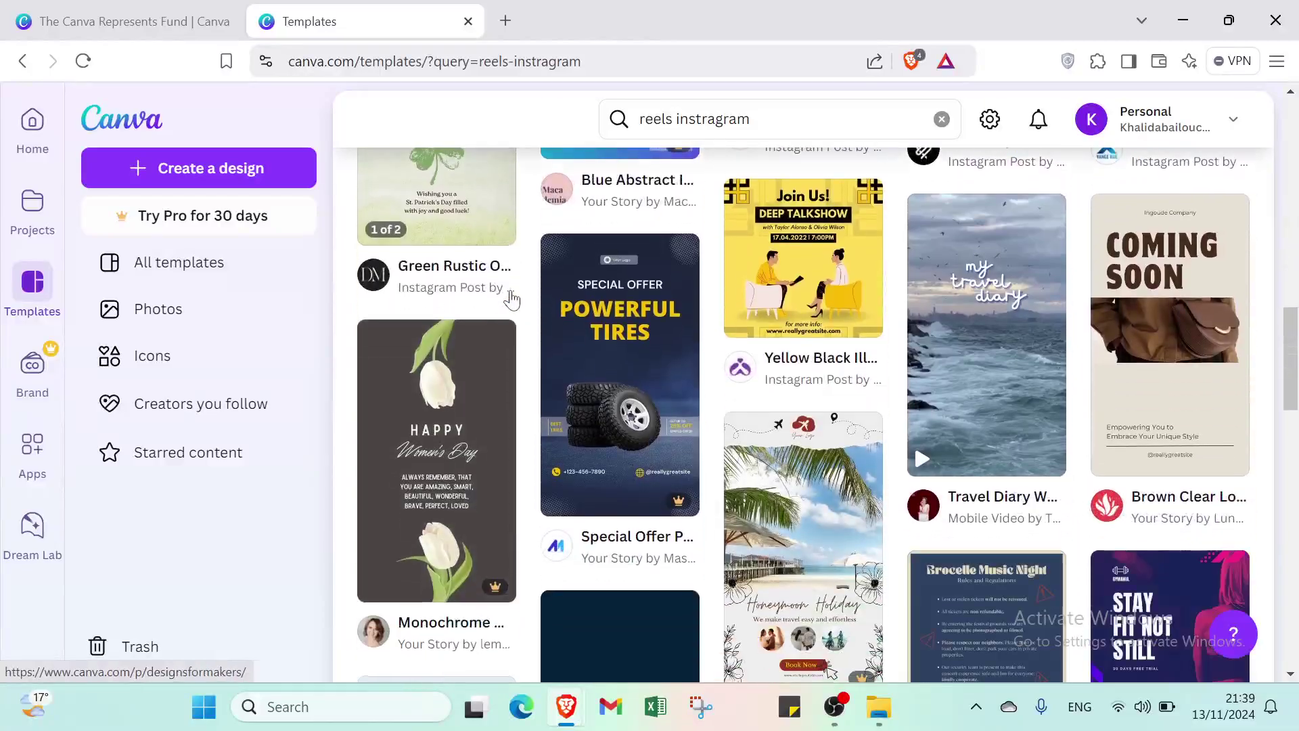
pyautogui.scroll(-6, 516, 298)
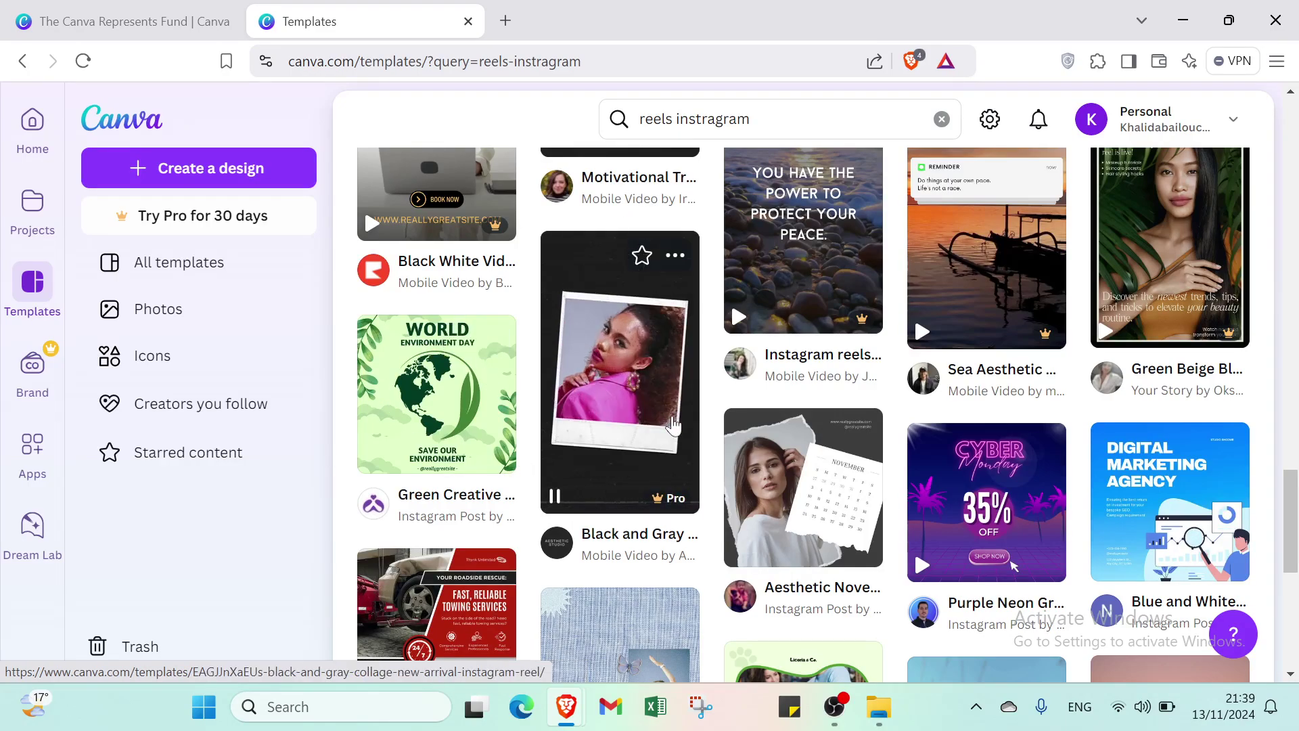
pyautogui.scroll(-2, 675, 423)
pyautogui.scroll(-3, 675, 423)
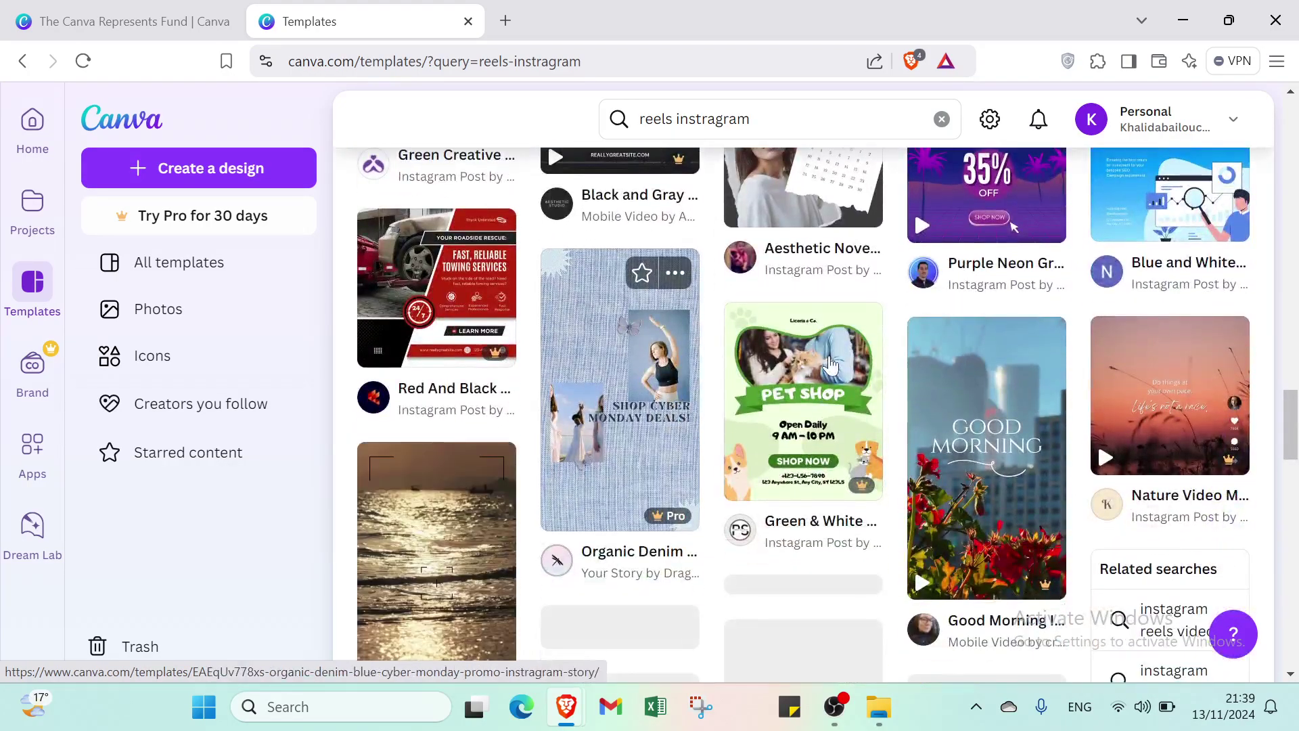
pyautogui.scroll(-5, 696, 437)
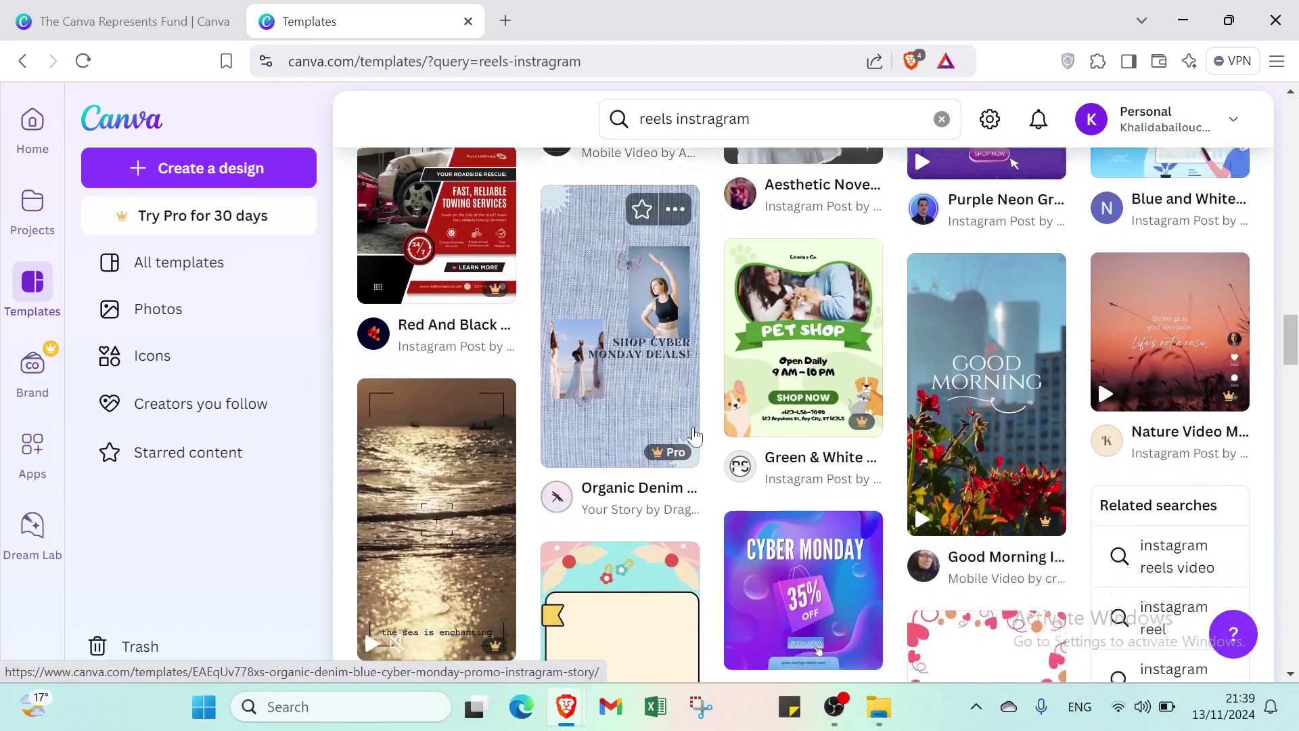
pyautogui.scroll(10, 696, 436)
pyautogui.scroll(15, 696, 436)
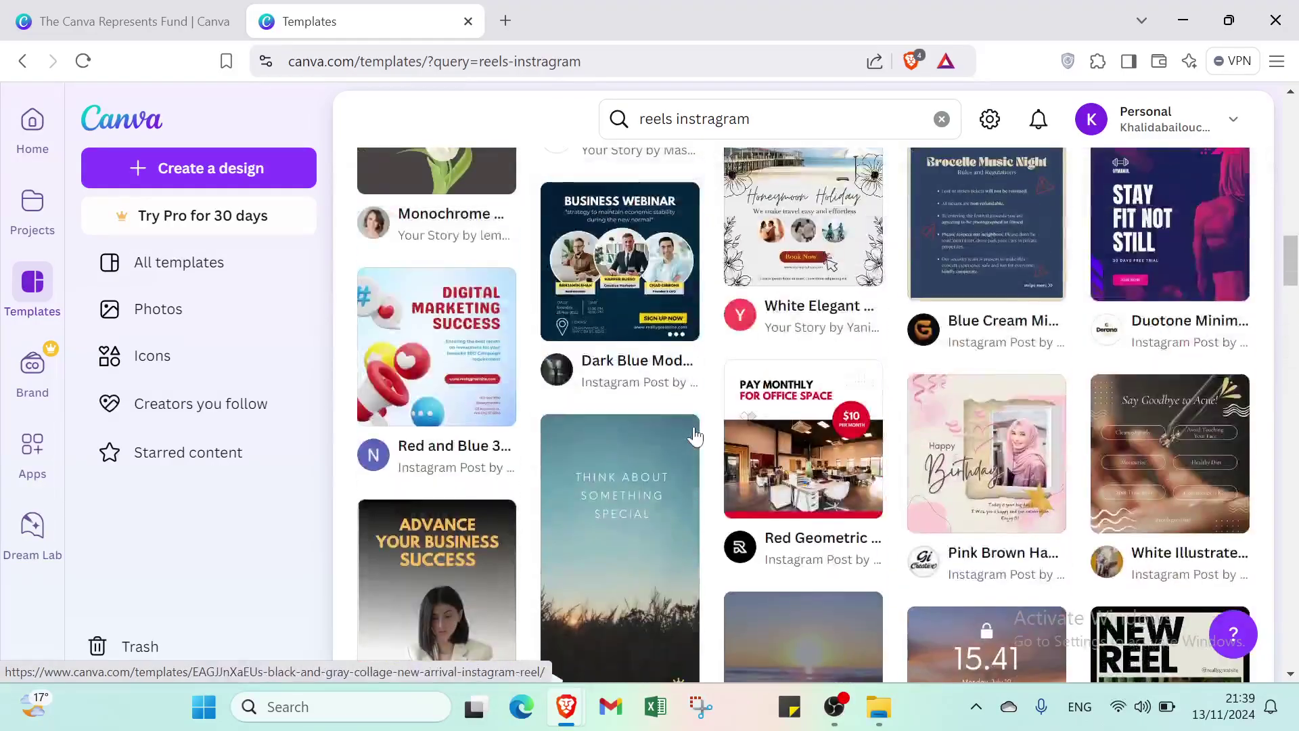
pyautogui.scroll(10, 696, 435)
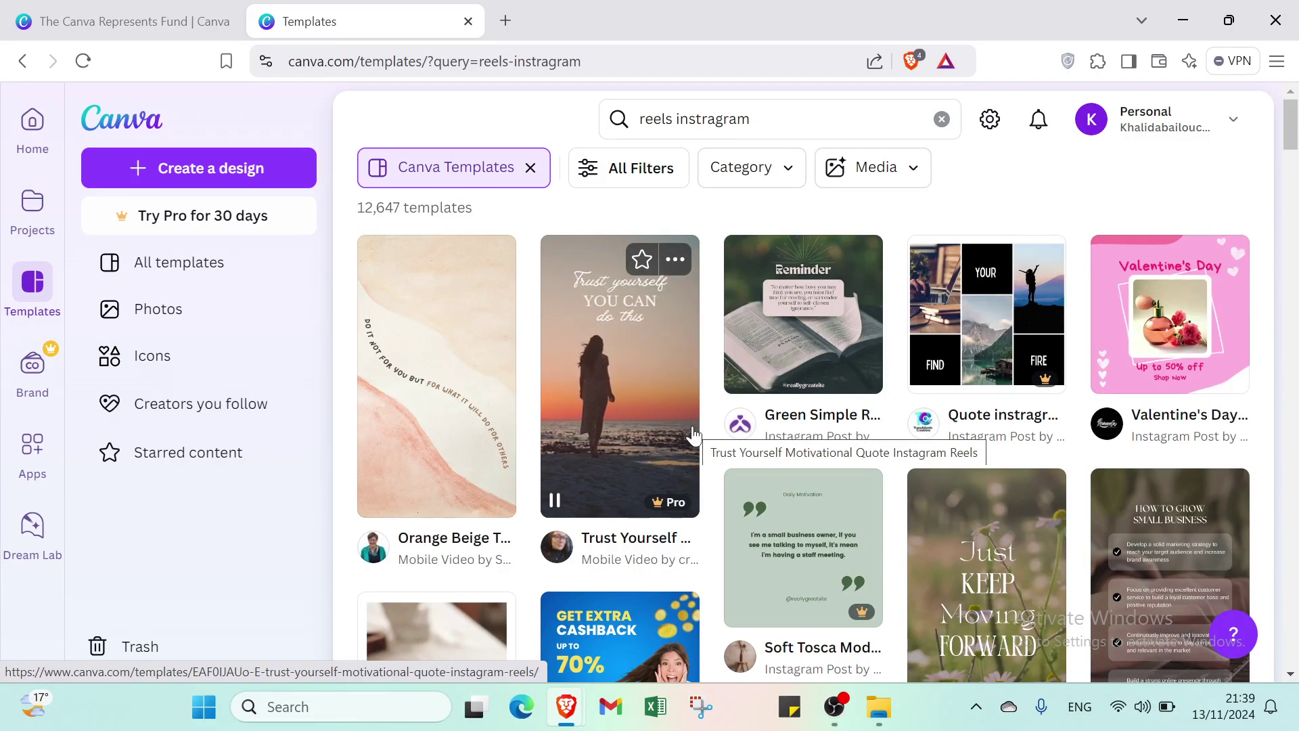
# In the template filters, expand the Business and Social Media categories and choose Instagram Reels.
pyautogui.click(618, 168)
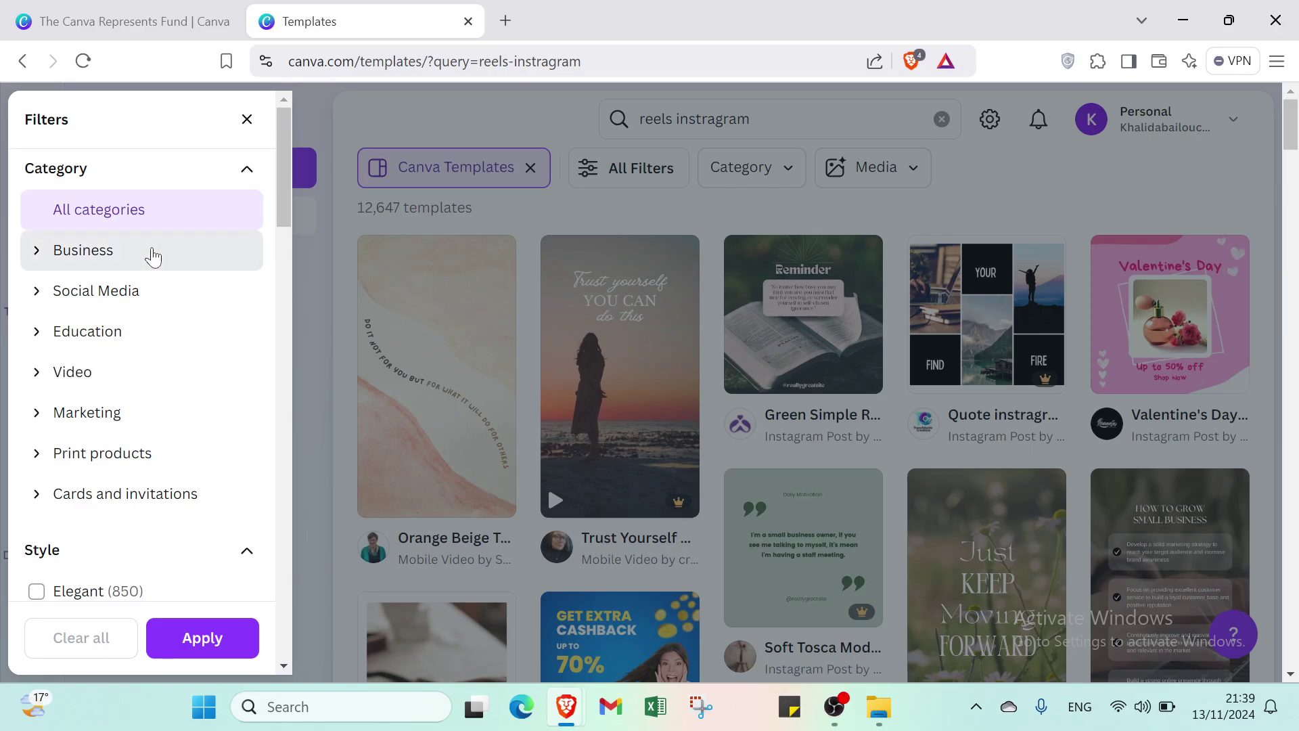
pyautogui.click(153, 255)
pyautogui.scroll(-5, 143, 336)
pyautogui.scroll(-5, 144, 338)
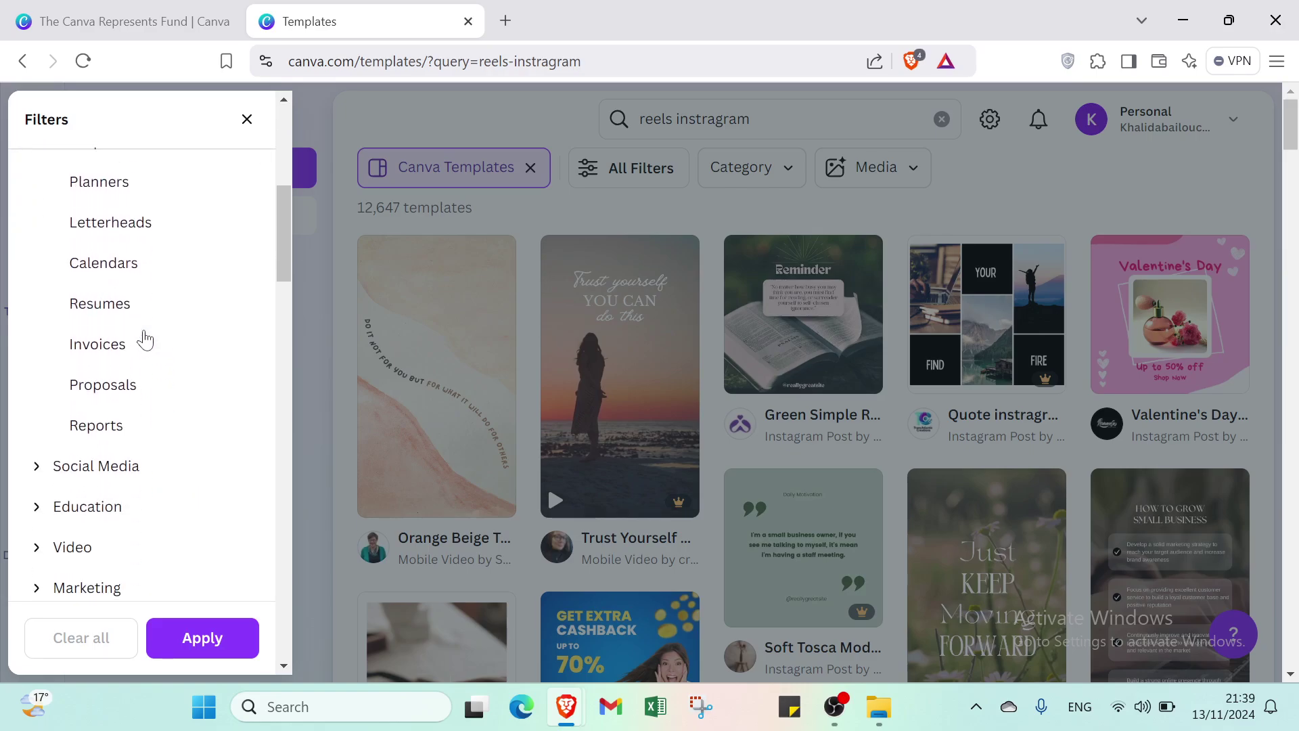
pyautogui.click(150, 196)
pyautogui.scroll(-5, 148, 209)
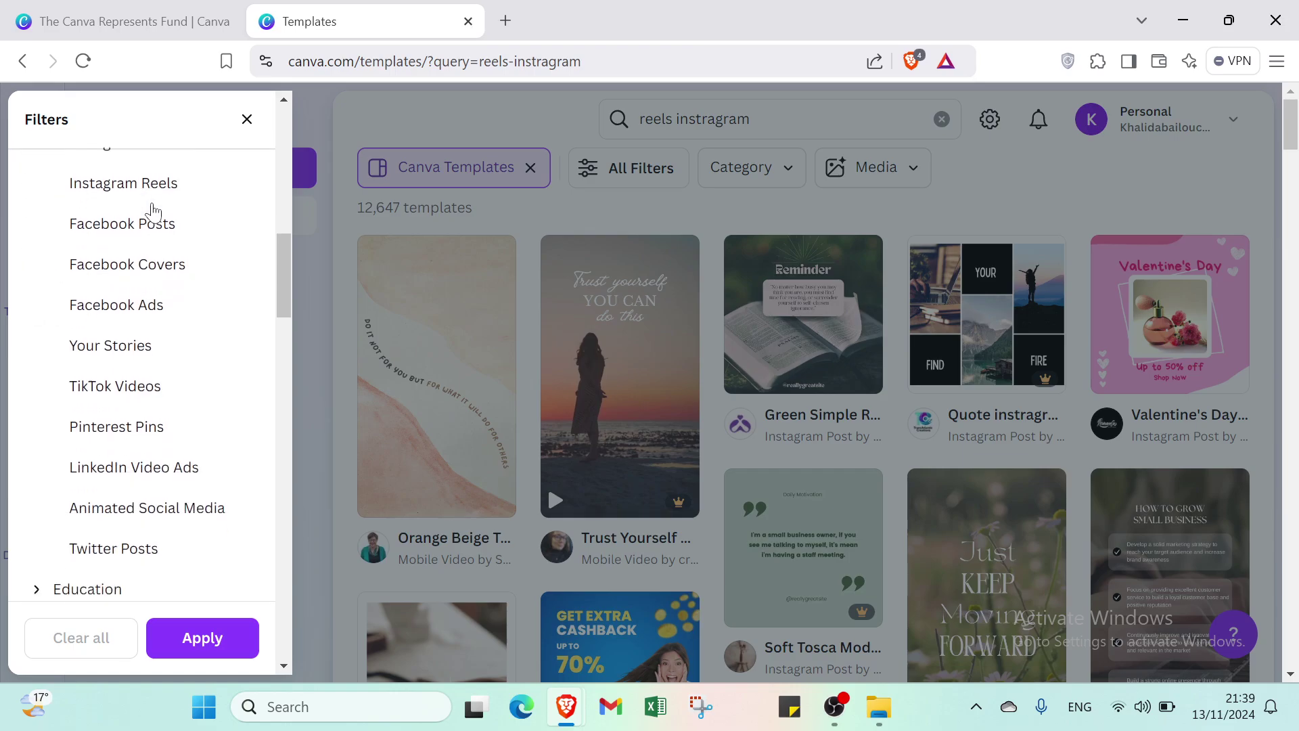
pyautogui.scroll(2, 135, 305)
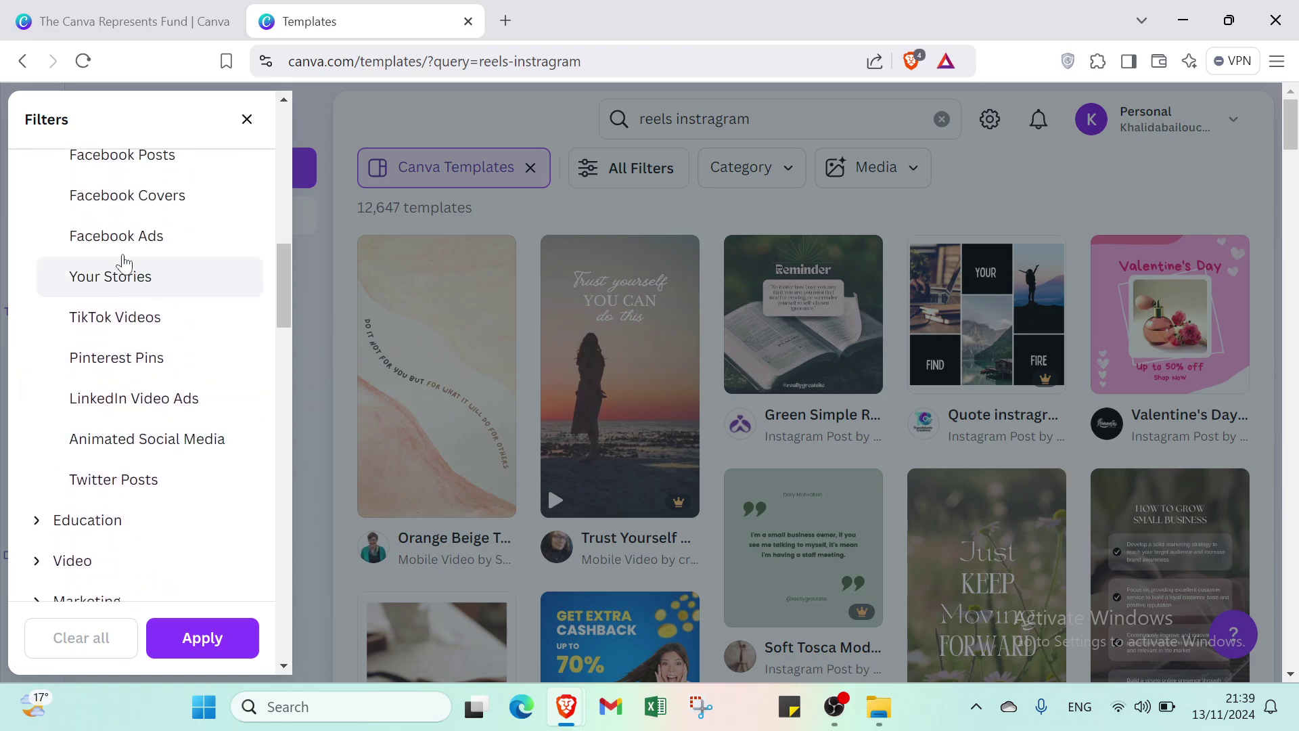
pyautogui.scroll(2, 122, 257)
pyautogui.click(139, 264)
# Expand the Education, Video, Marketing, Print products, and Cards and invitations categories in the template filters to view their options.
pyautogui.scroll(-7, 137, 268)
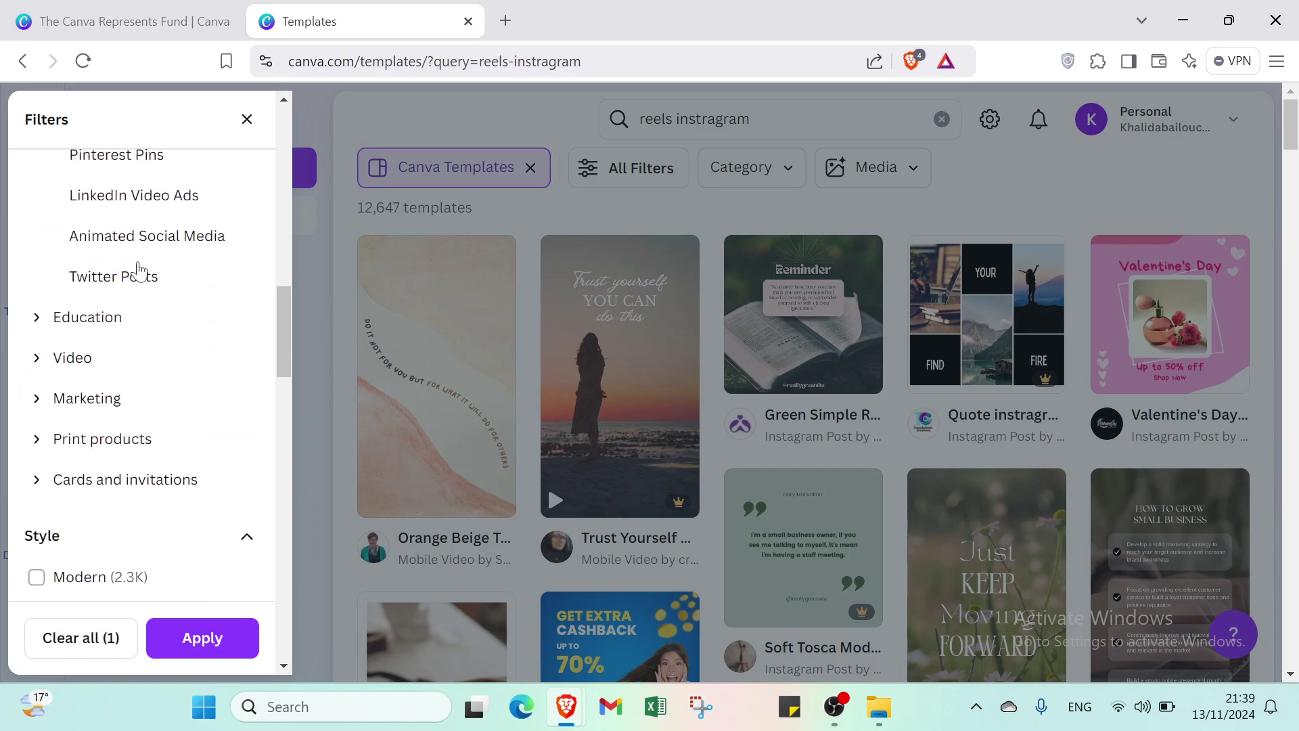
pyautogui.click(142, 187)
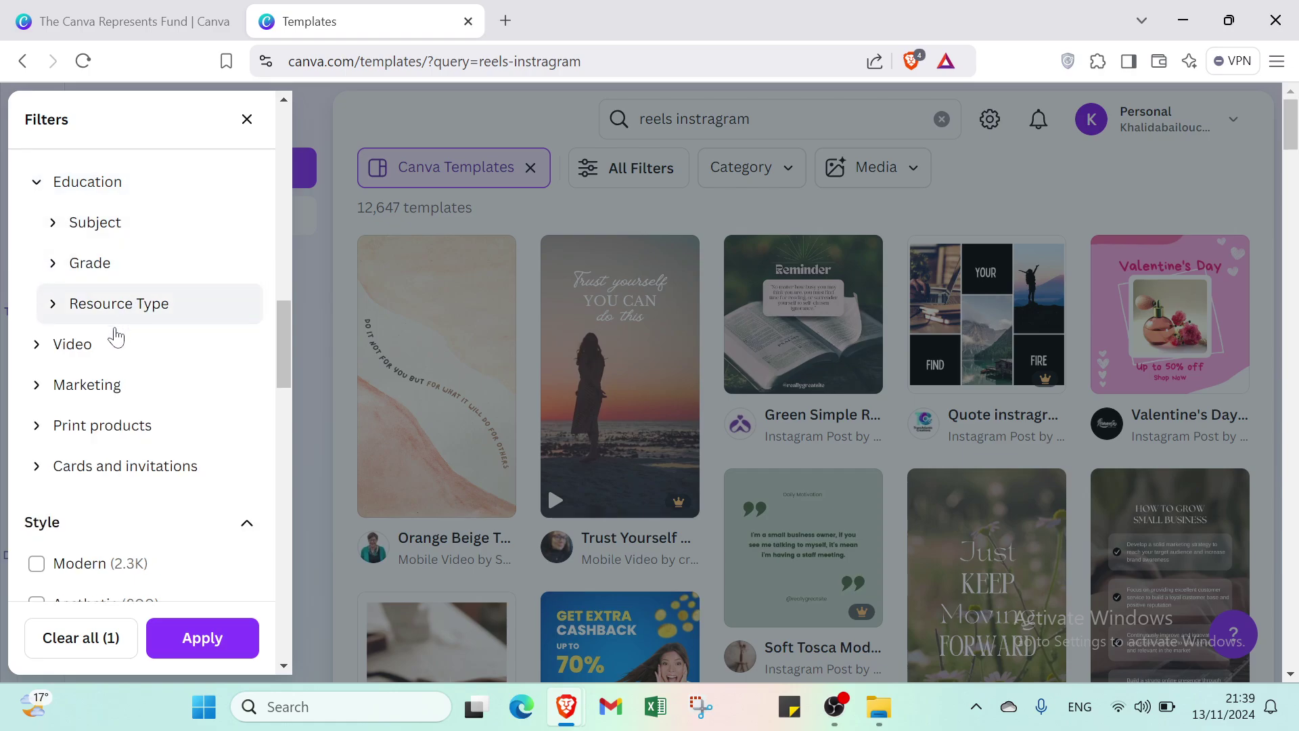
pyautogui.click(108, 344)
pyautogui.scroll(-6, 108, 338)
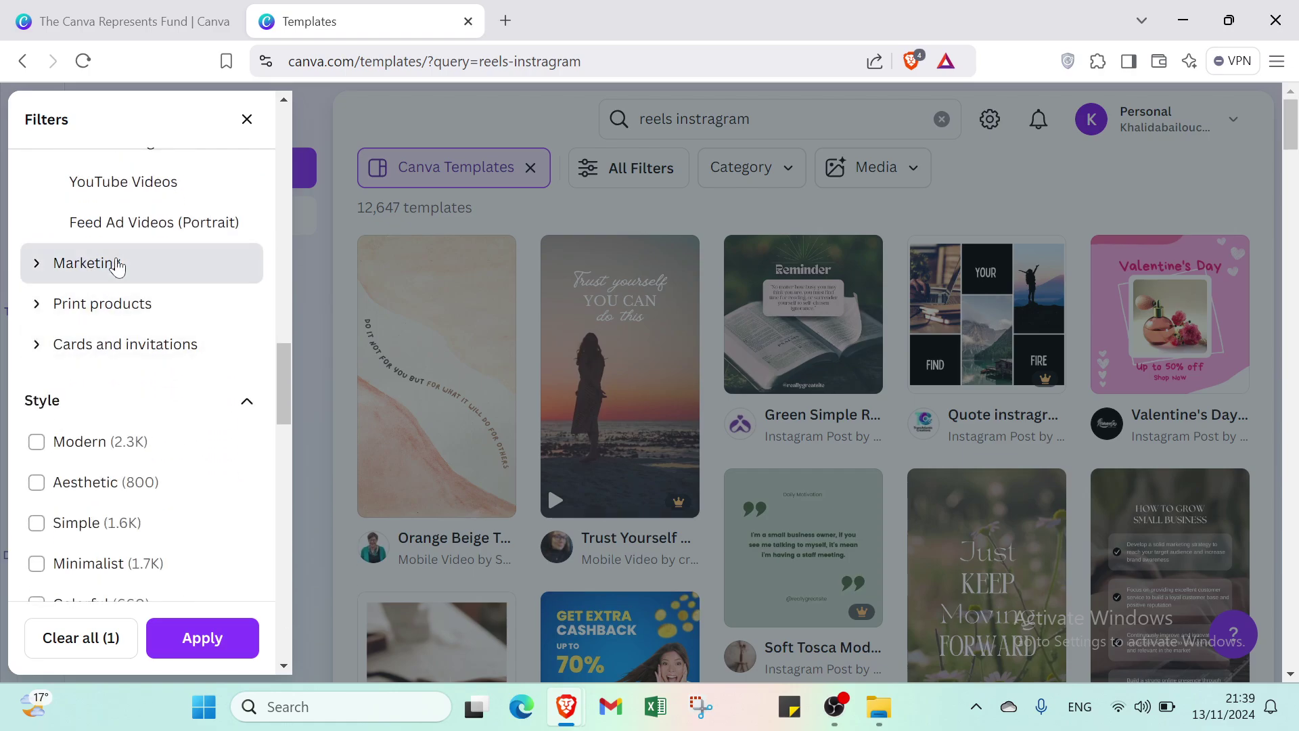
pyautogui.click(116, 264)
pyautogui.click(111, 358)
pyautogui.scroll(-6, 110, 359)
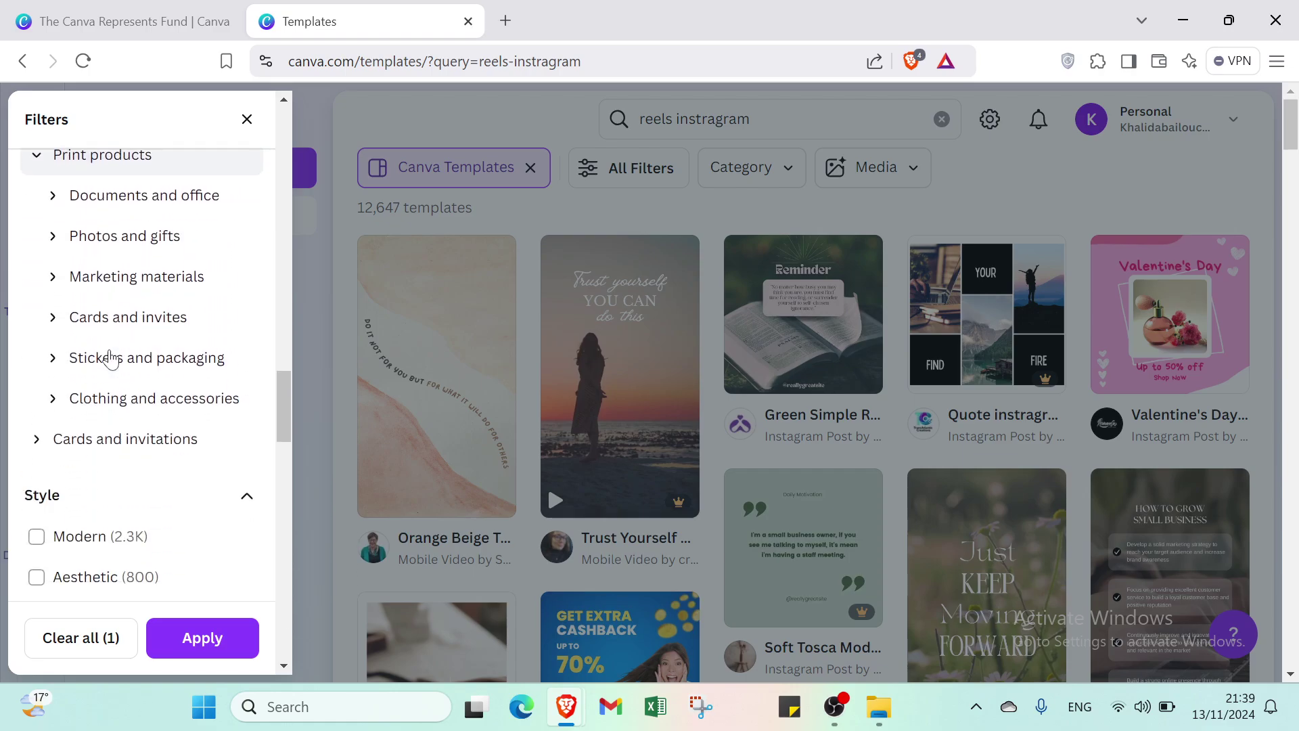
pyautogui.click(107, 252)
pyautogui.scroll(-3, 108, 255)
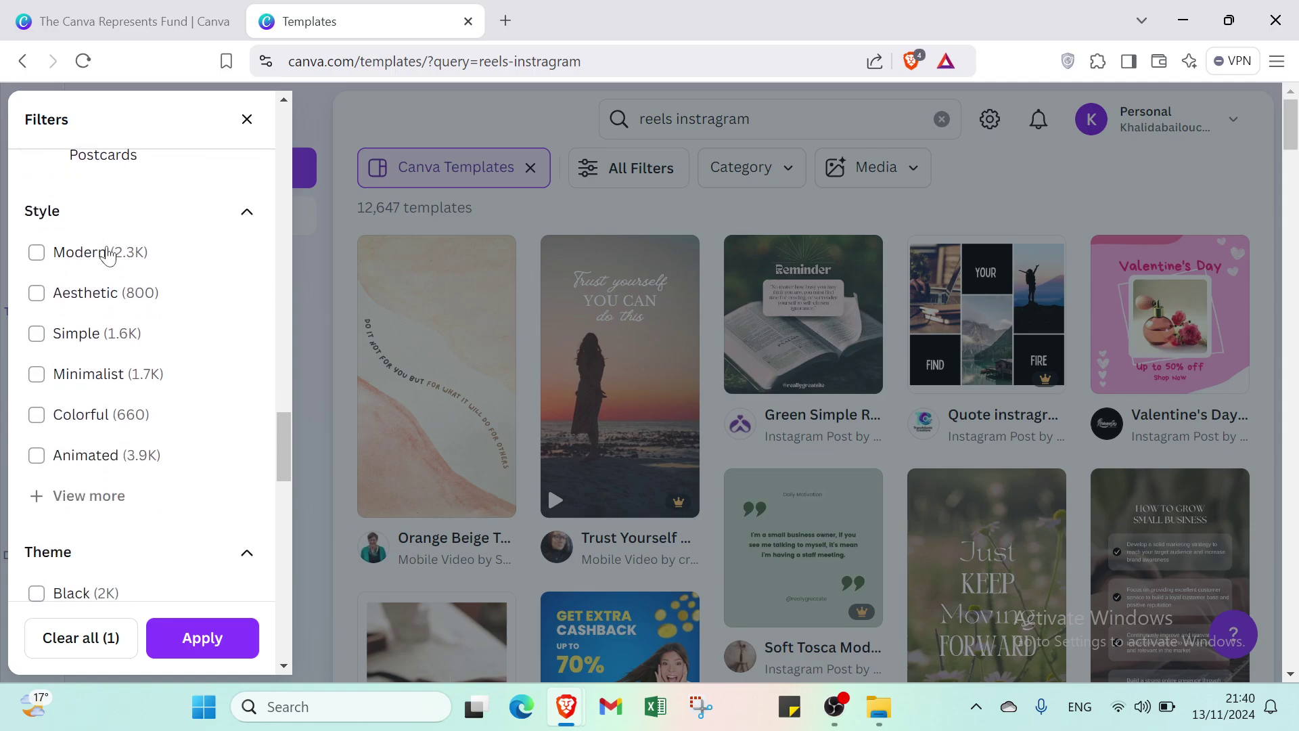
# Collapse the Style, Theme, Language, Feature, Grade, Subject, Topic and Price filter sections.
pyautogui.click(110, 225)
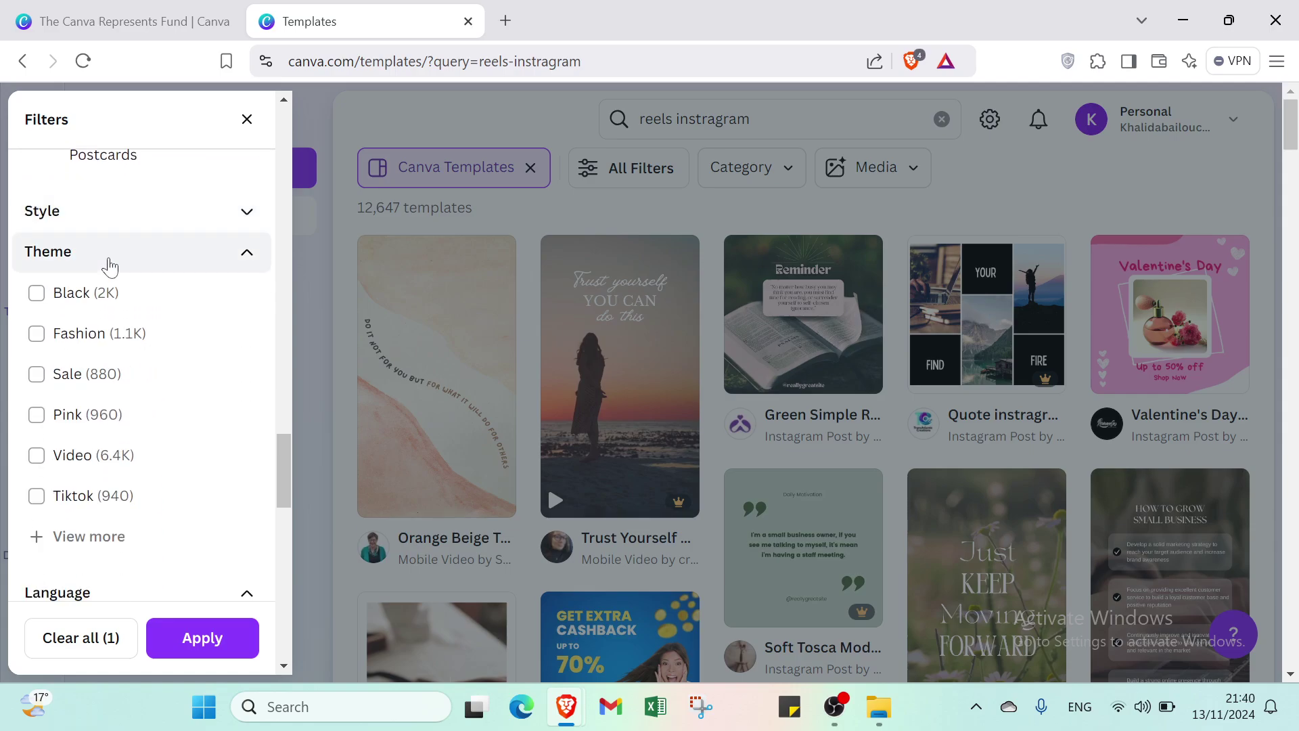
pyautogui.click(108, 253)
pyautogui.click(109, 297)
pyautogui.click(101, 335)
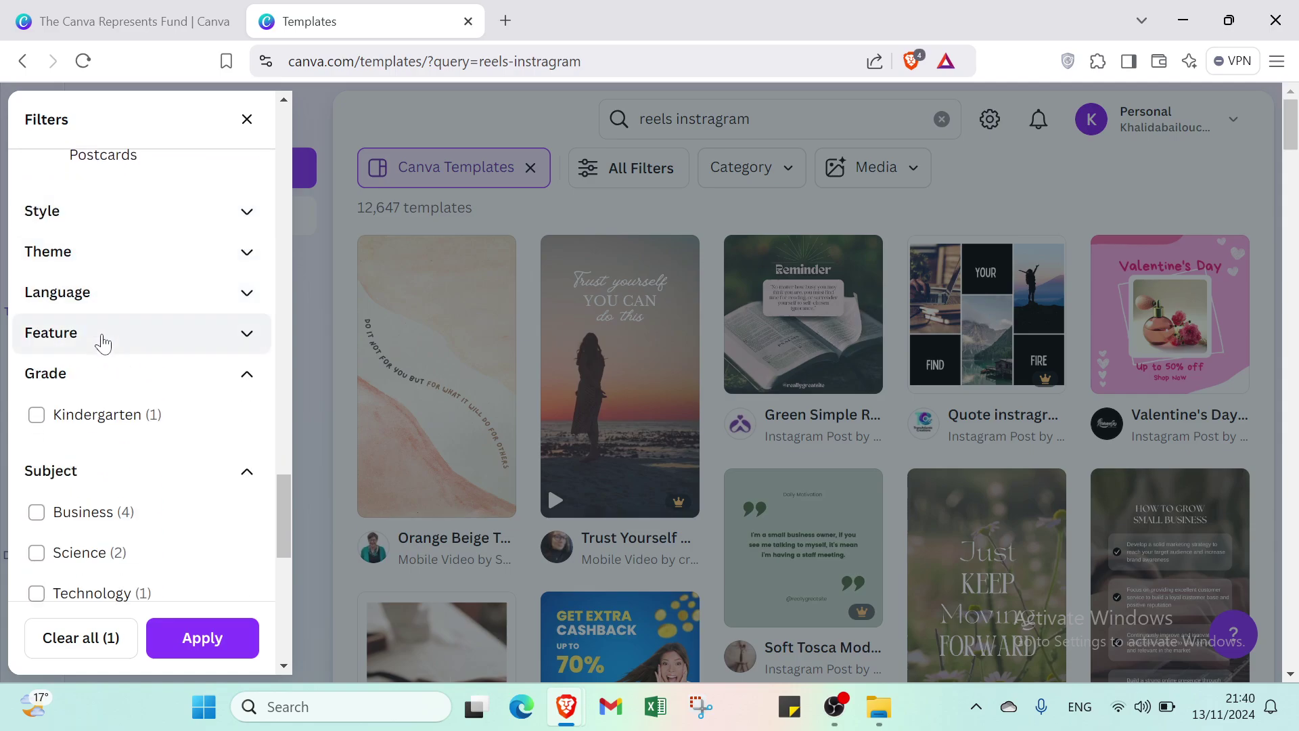
pyautogui.click(89, 391)
pyautogui.scroll(-2, 91, 386)
pyautogui.click(99, 284)
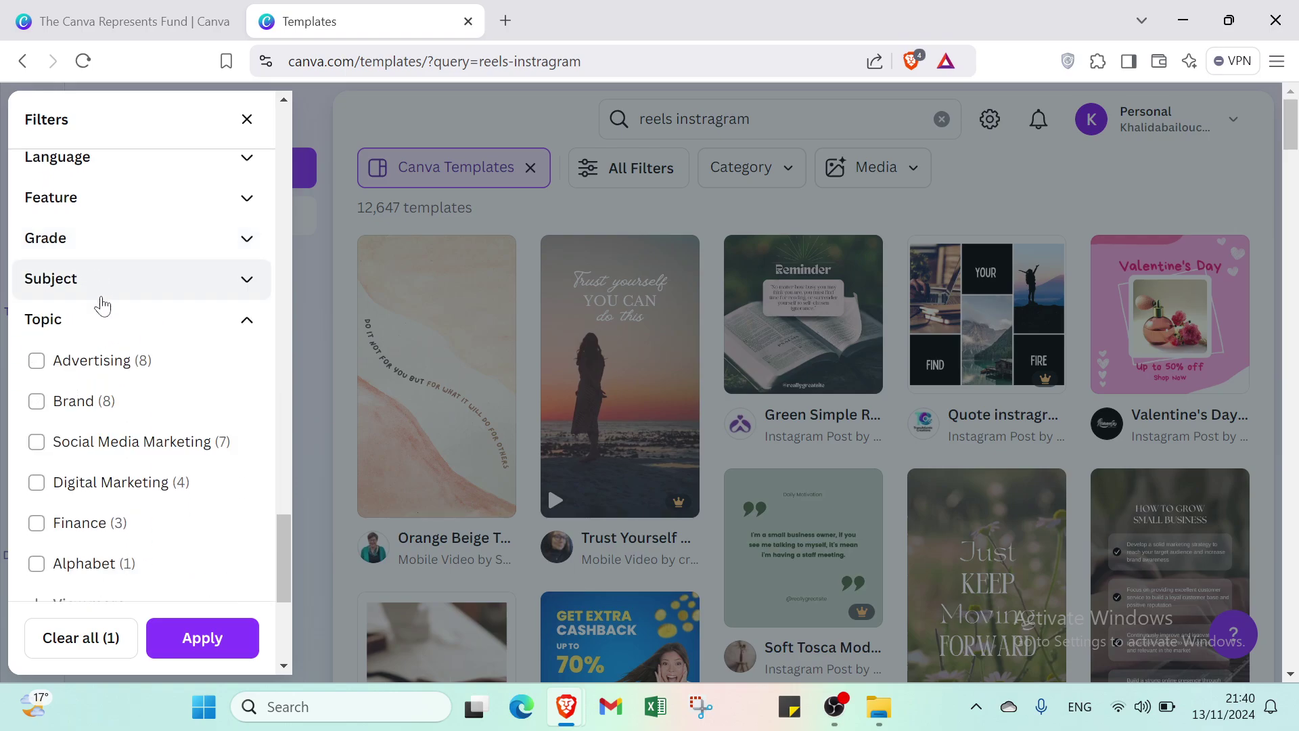
pyautogui.click(106, 328)
pyautogui.click(108, 375)
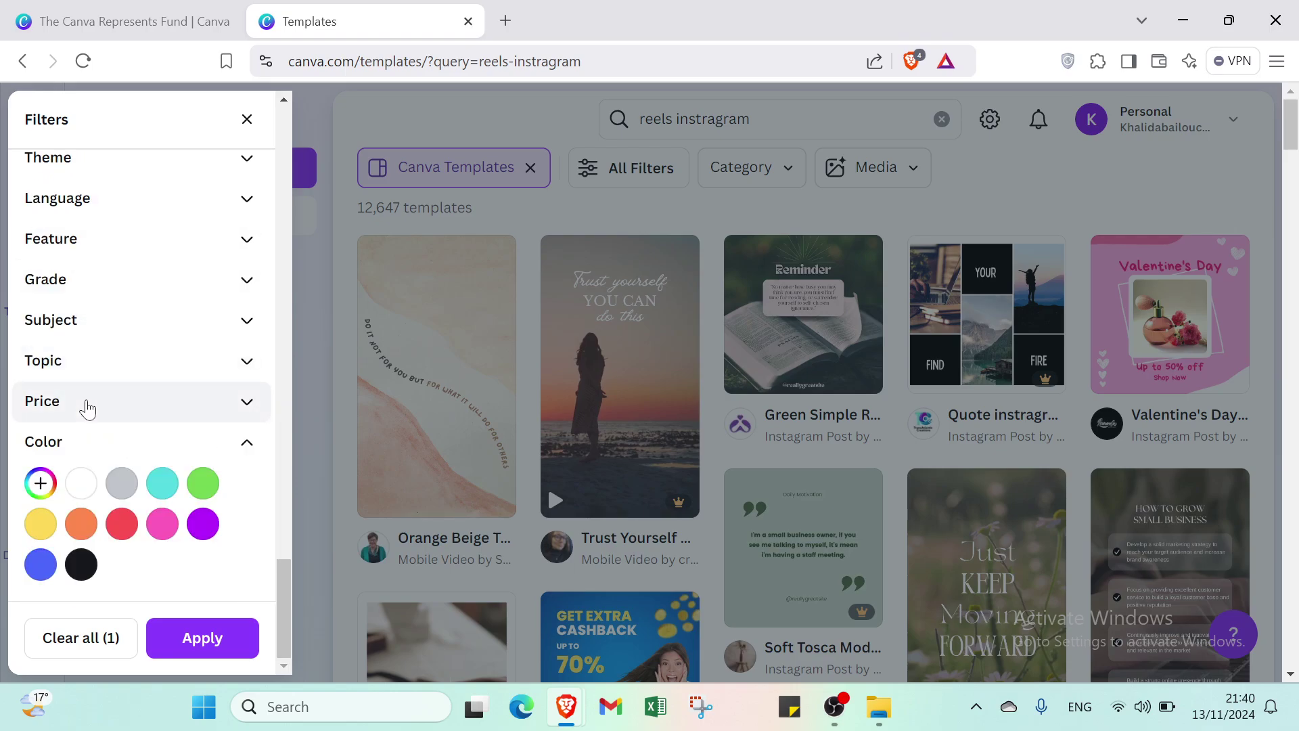
# Restrict the template filters to Free price and white color, and apply them to the results.
pyautogui.click(86, 406)
pyautogui.click(87, 426)
pyautogui.scroll(-1, 77, 556)
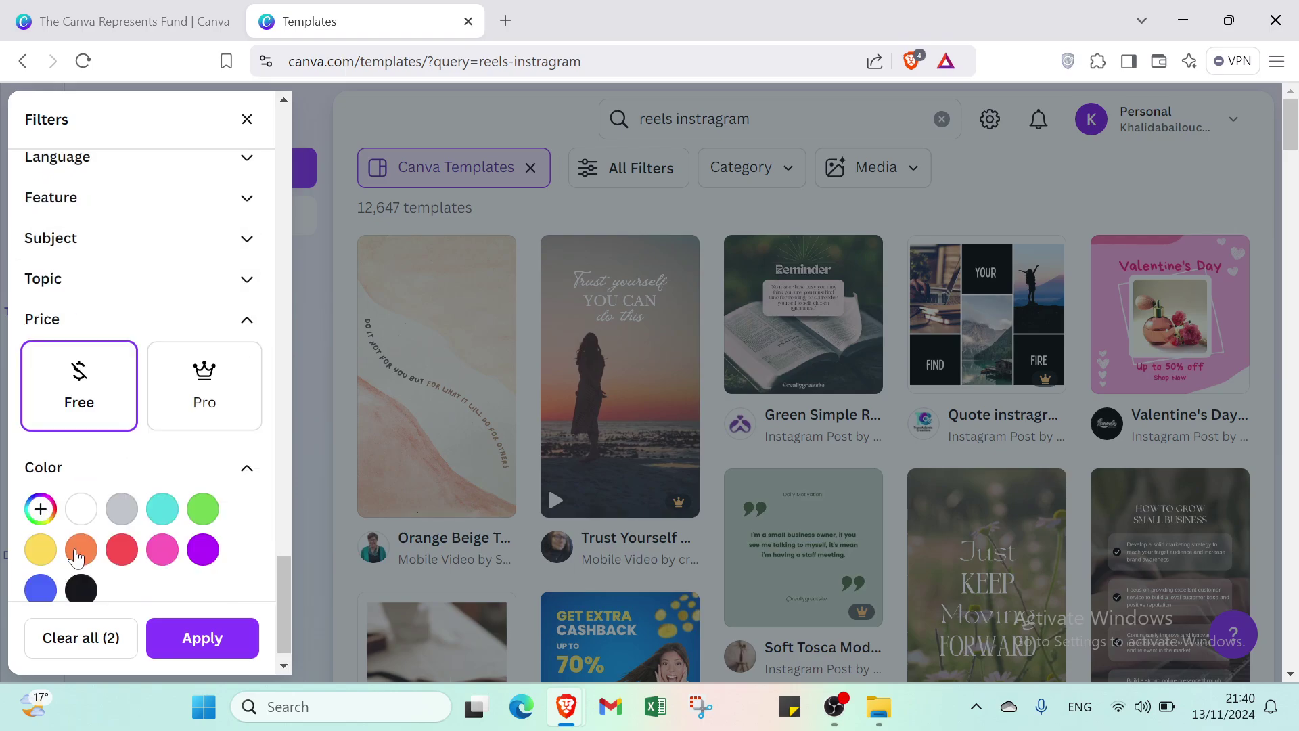
pyautogui.click(79, 510)
pyautogui.click(206, 635)
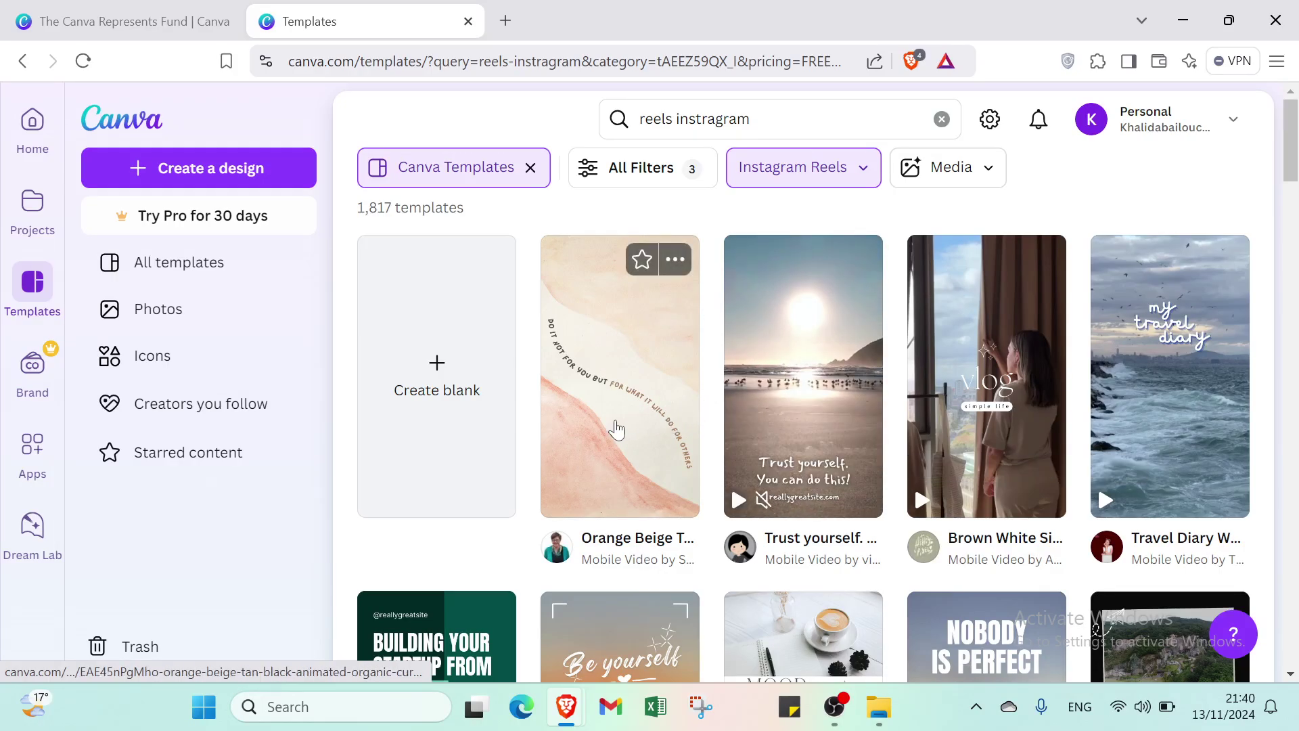
# Open the Orange Beige Tan Black curved-text motivational reel template for customizing and play its animation.
pyautogui.click(615, 420)
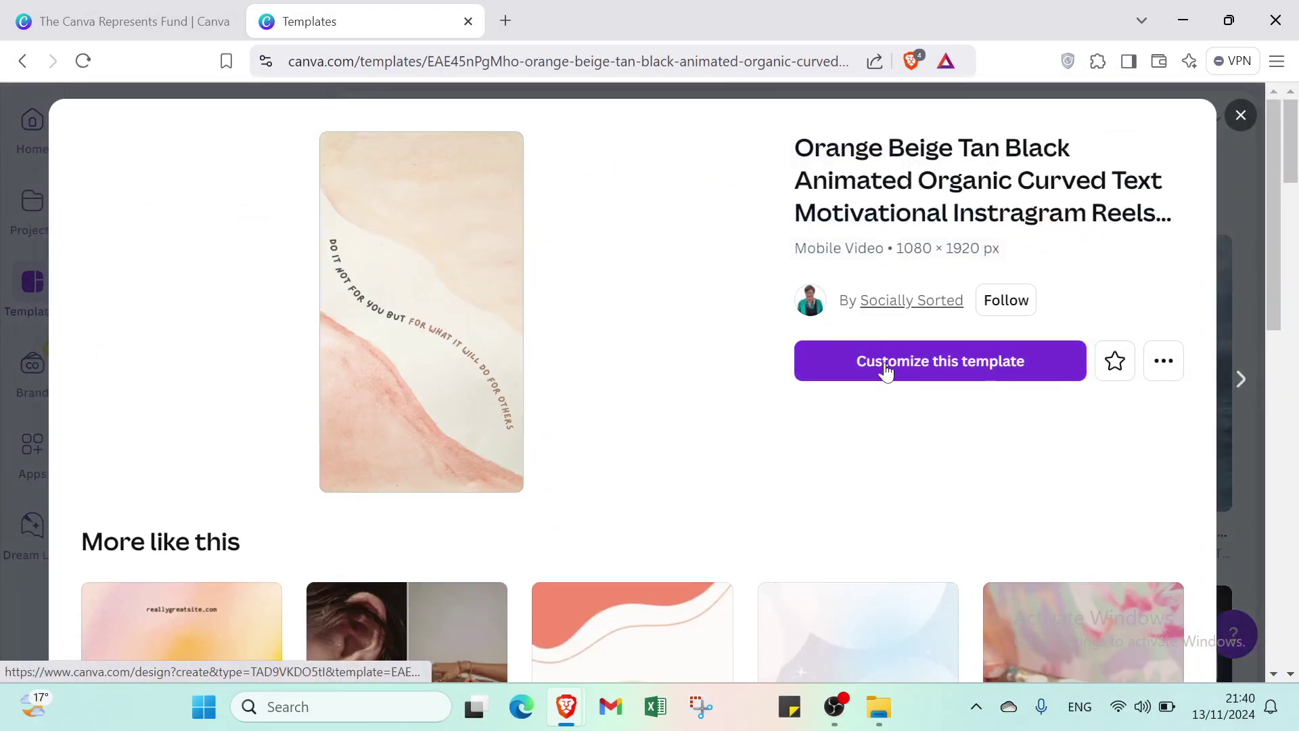
pyautogui.click(884, 362)
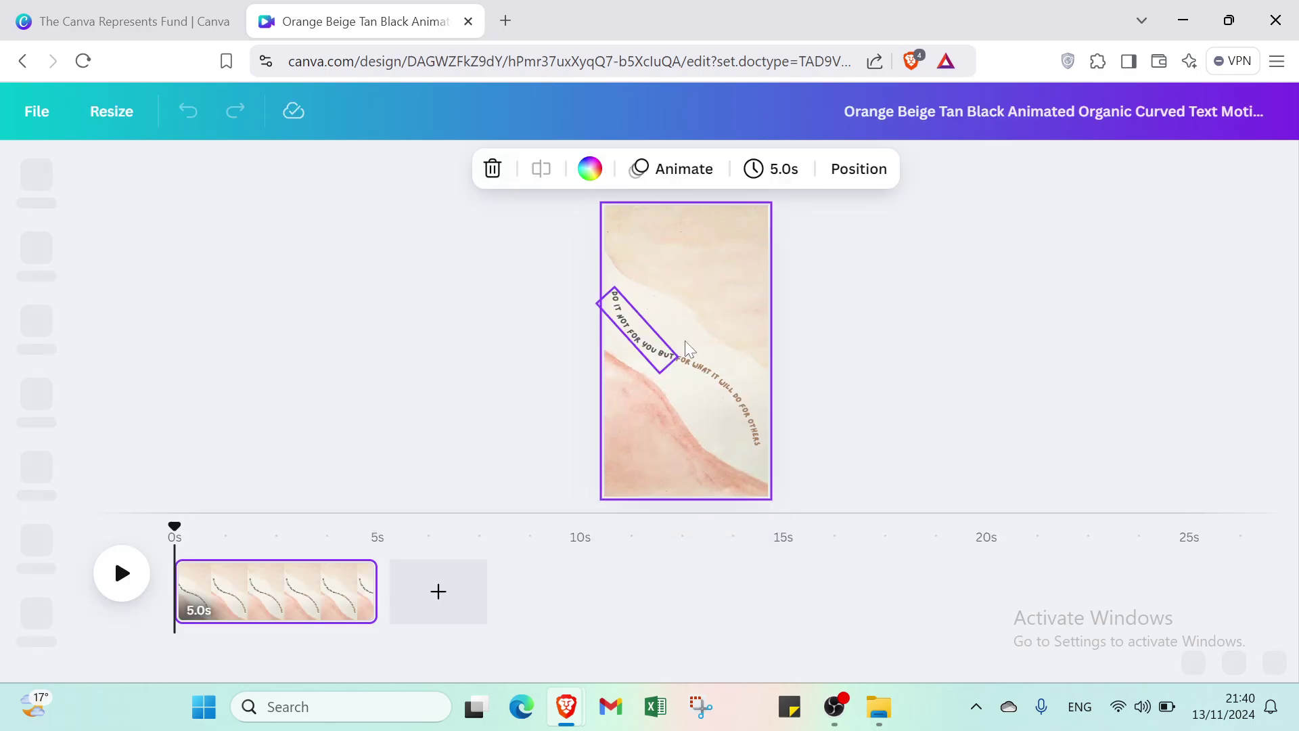
pyautogui.click(118, 573)
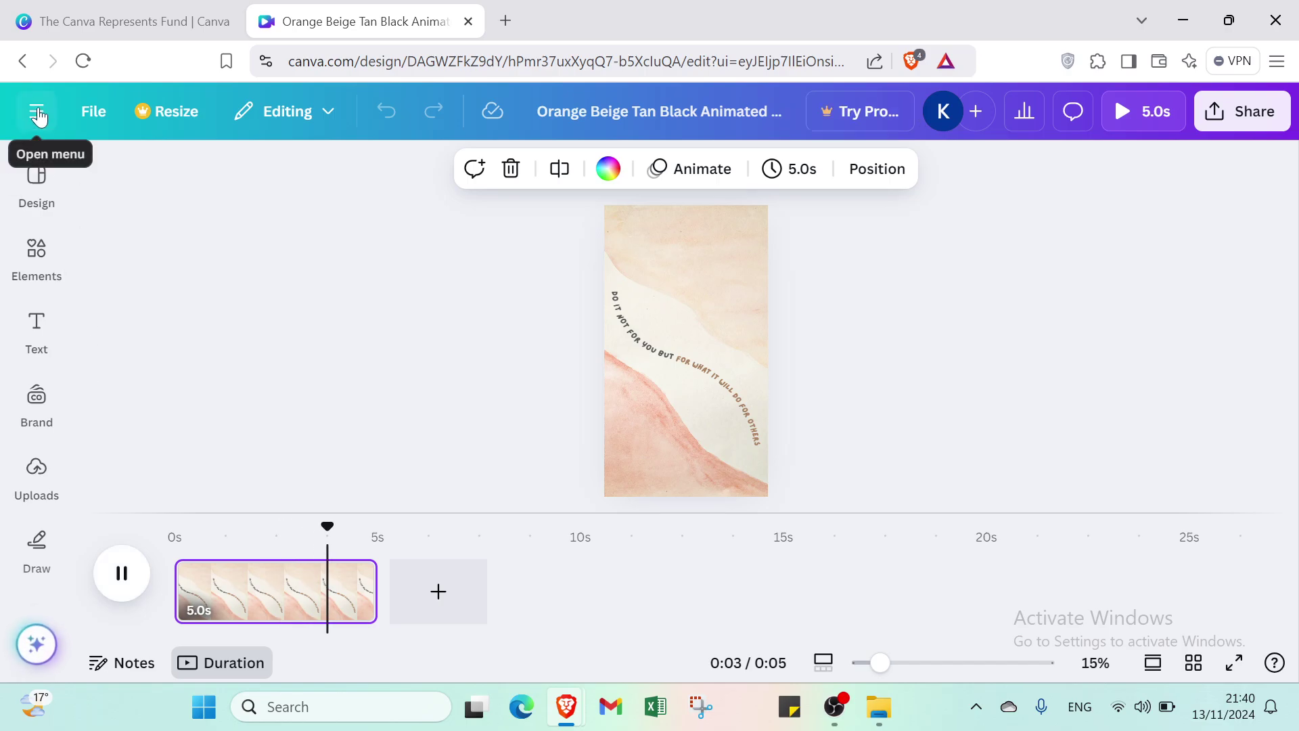
# Return to the Canva home page and show the additional design types for creating a new design.
pyautogui.click(39, 113)
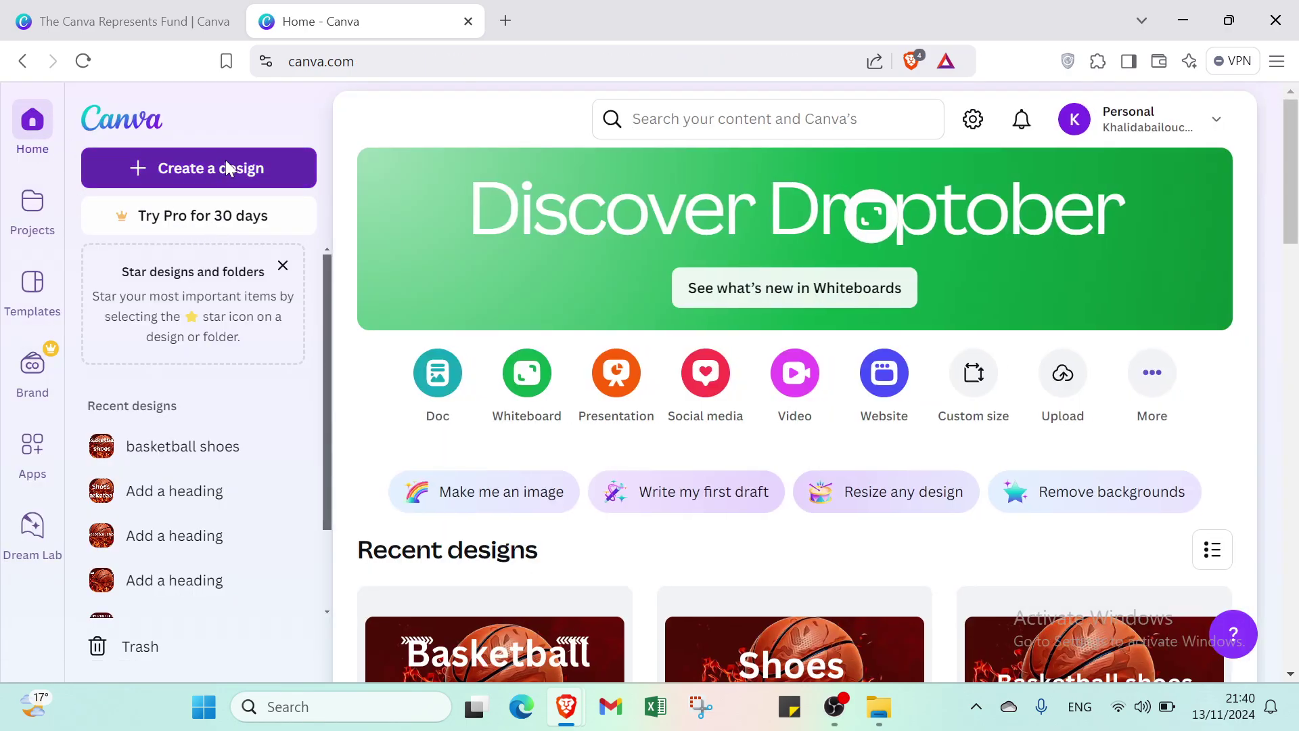
pyautogui.click(227, 168)
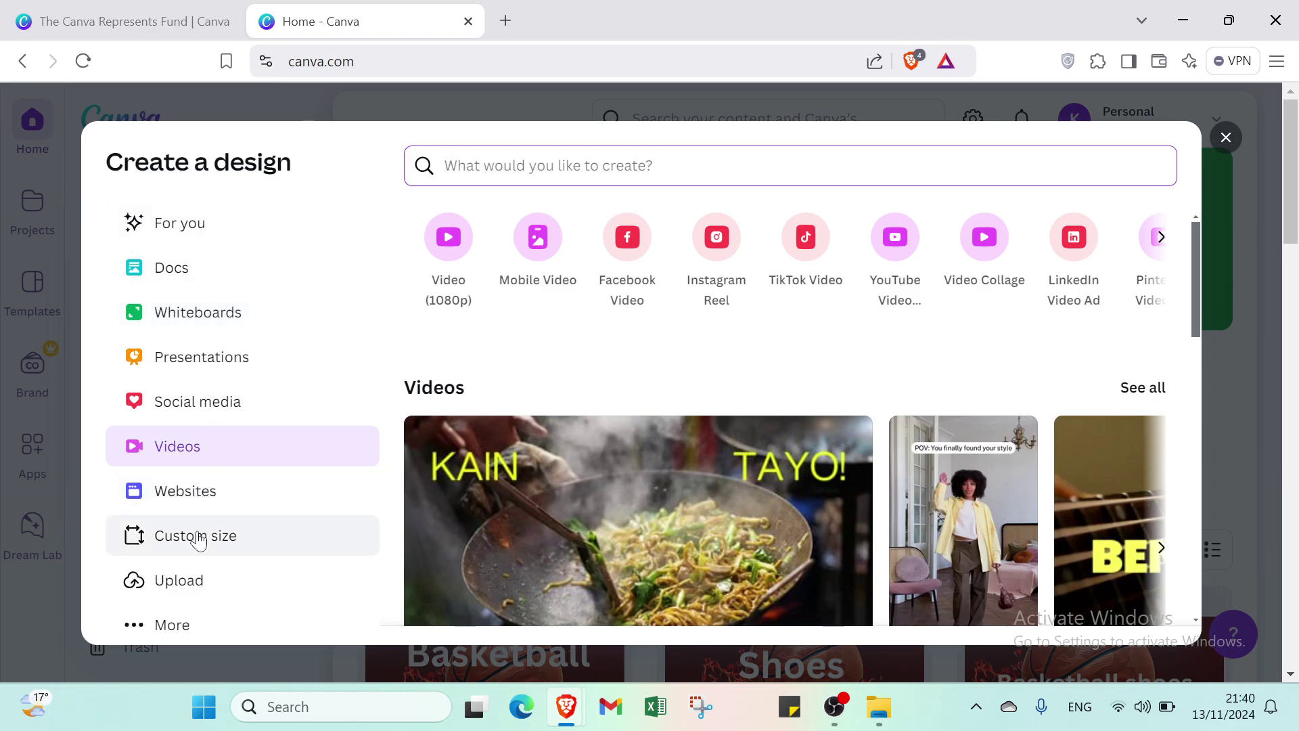
pyautogui.click(203, 622)
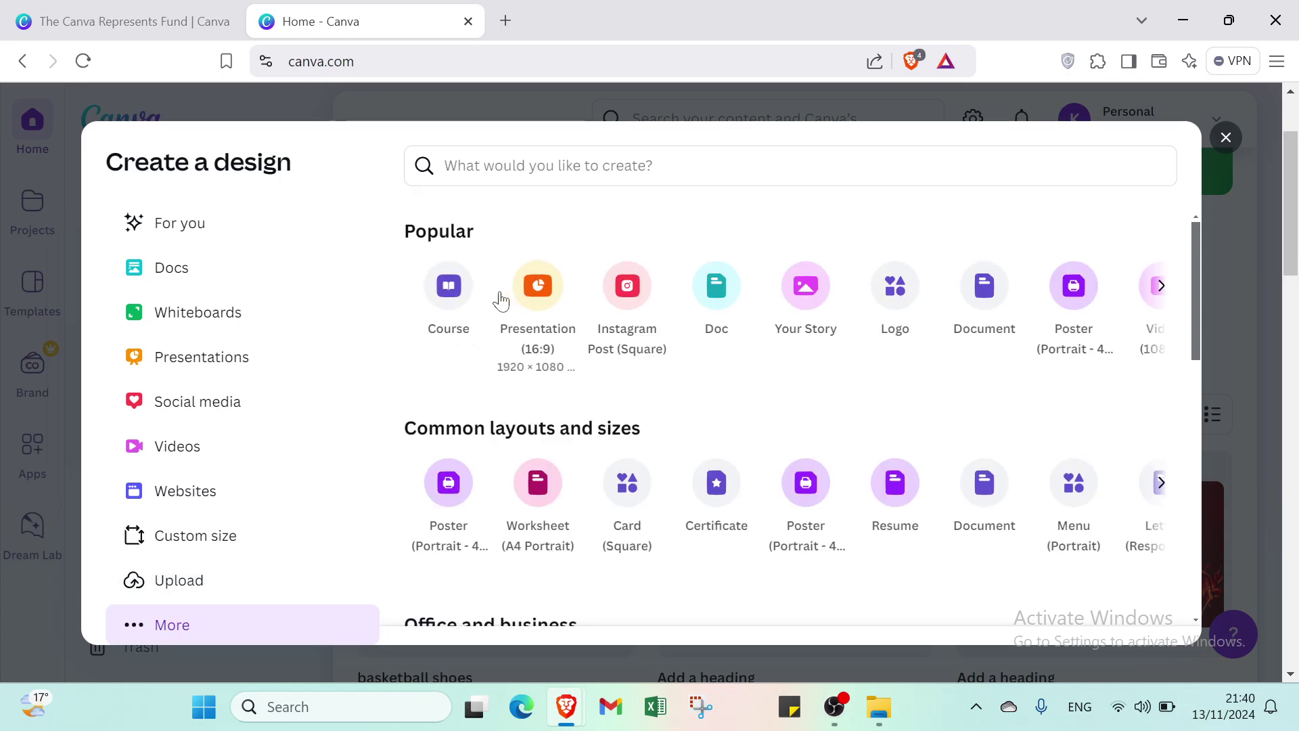
# Look through the additional design types, from Popular and Common layouts and sizes to Photos and videos, and close the list.
pyautogui.click(1162, 287)
pyautogui.click(1160, 288)
pyautogui.click(1160, 288)
pyautogui.click(1161, 287)
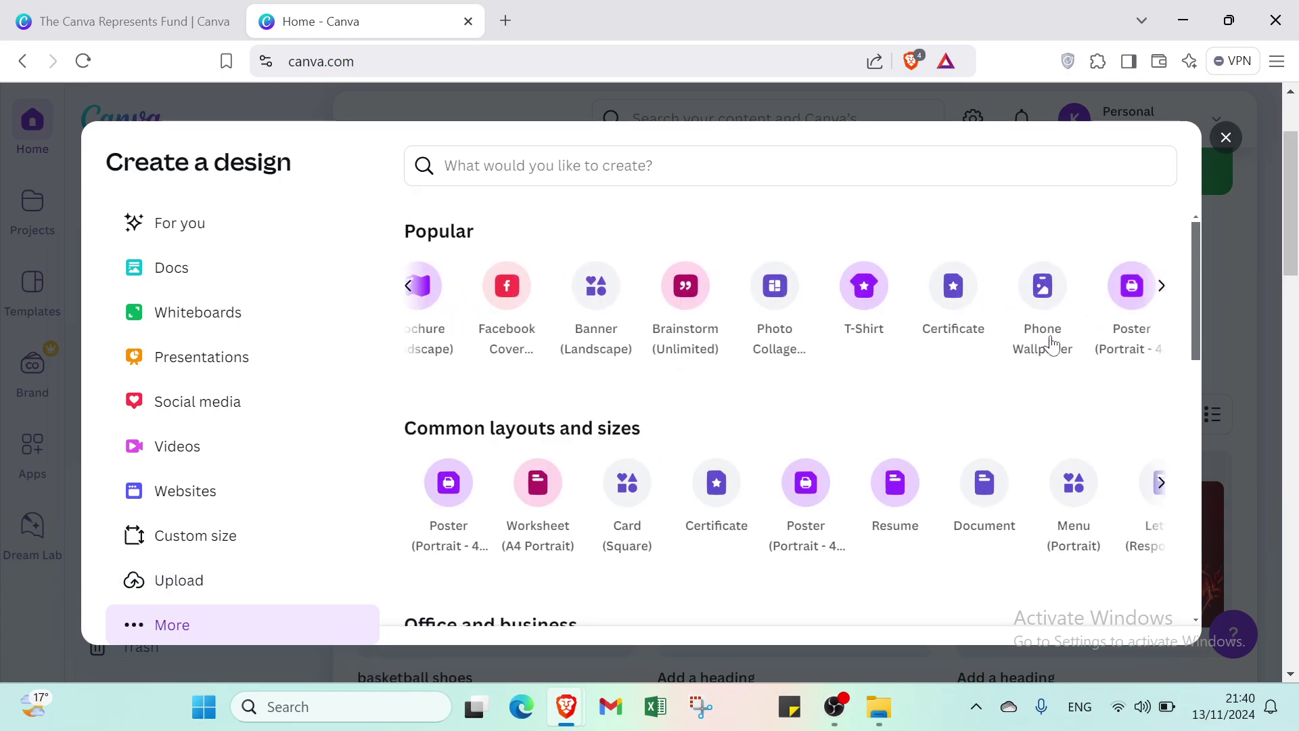
pyautogui.scroll(-3, 763, 449)
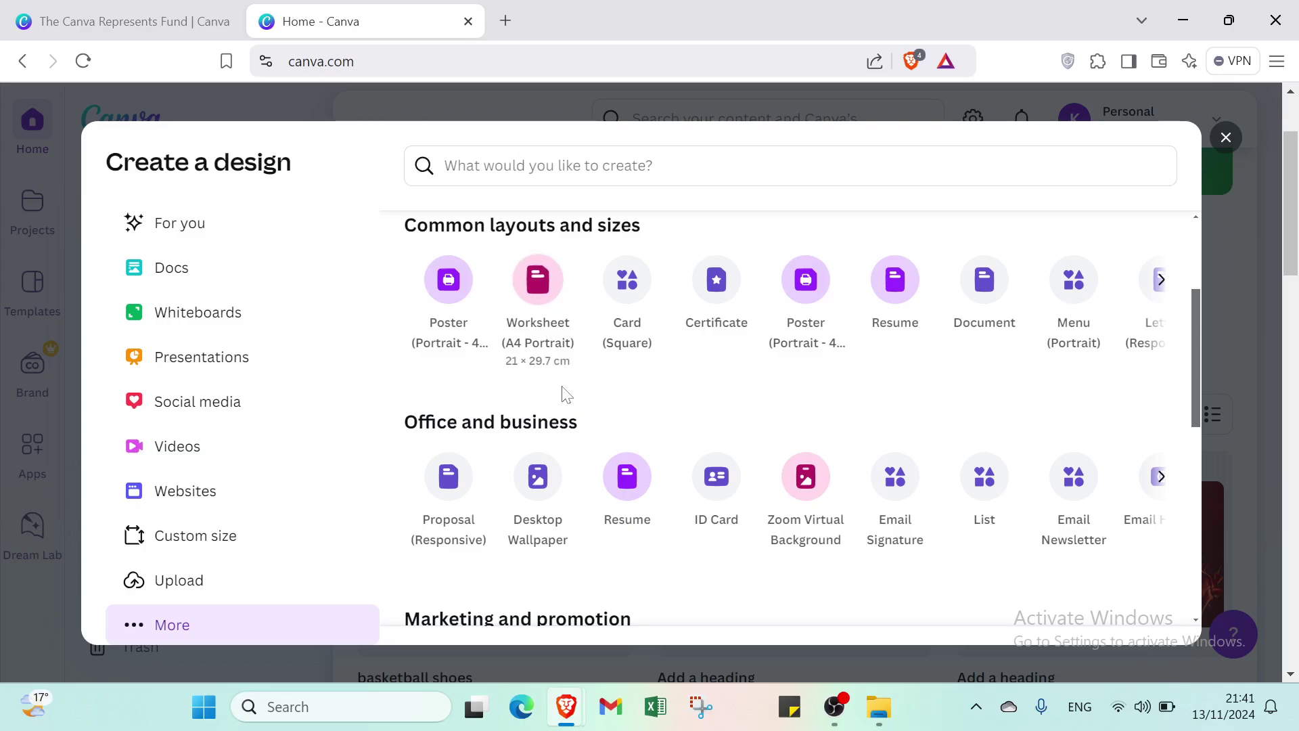
pyautogui.click(1162, 280)
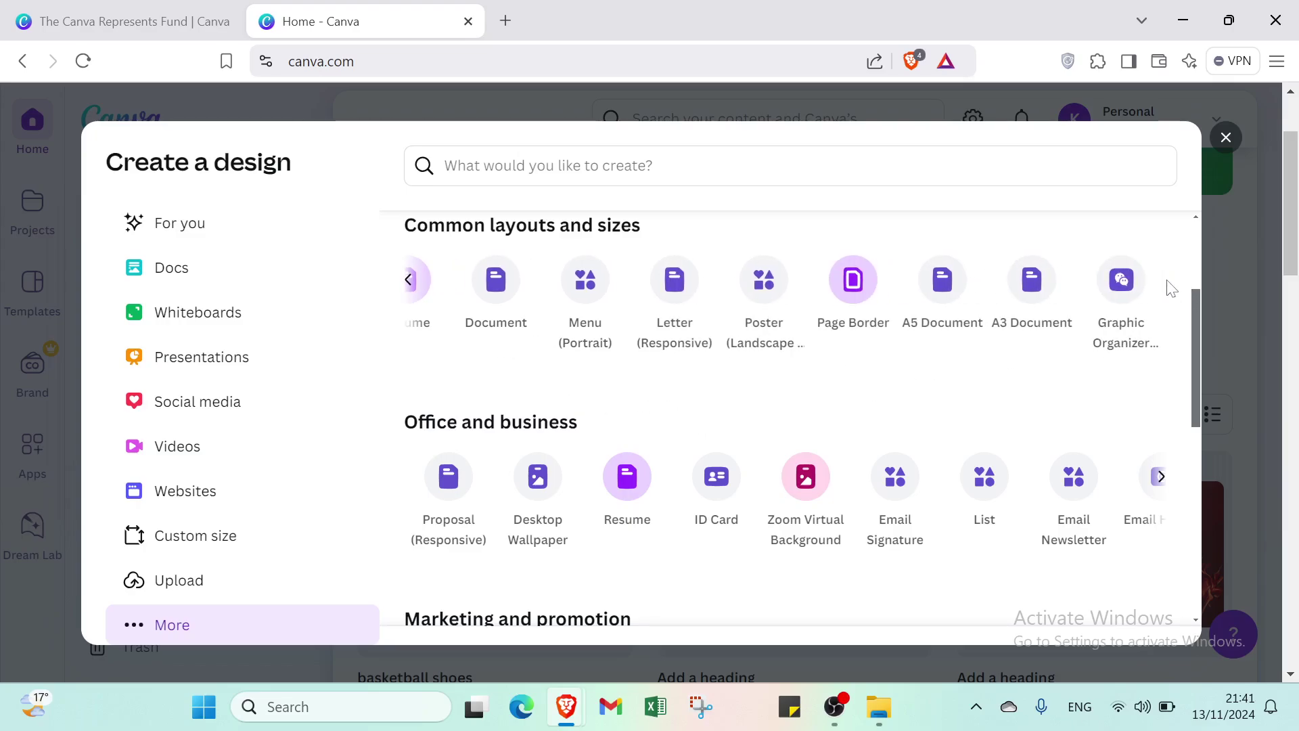
pyautogui.scroll(-7, 460, 450)
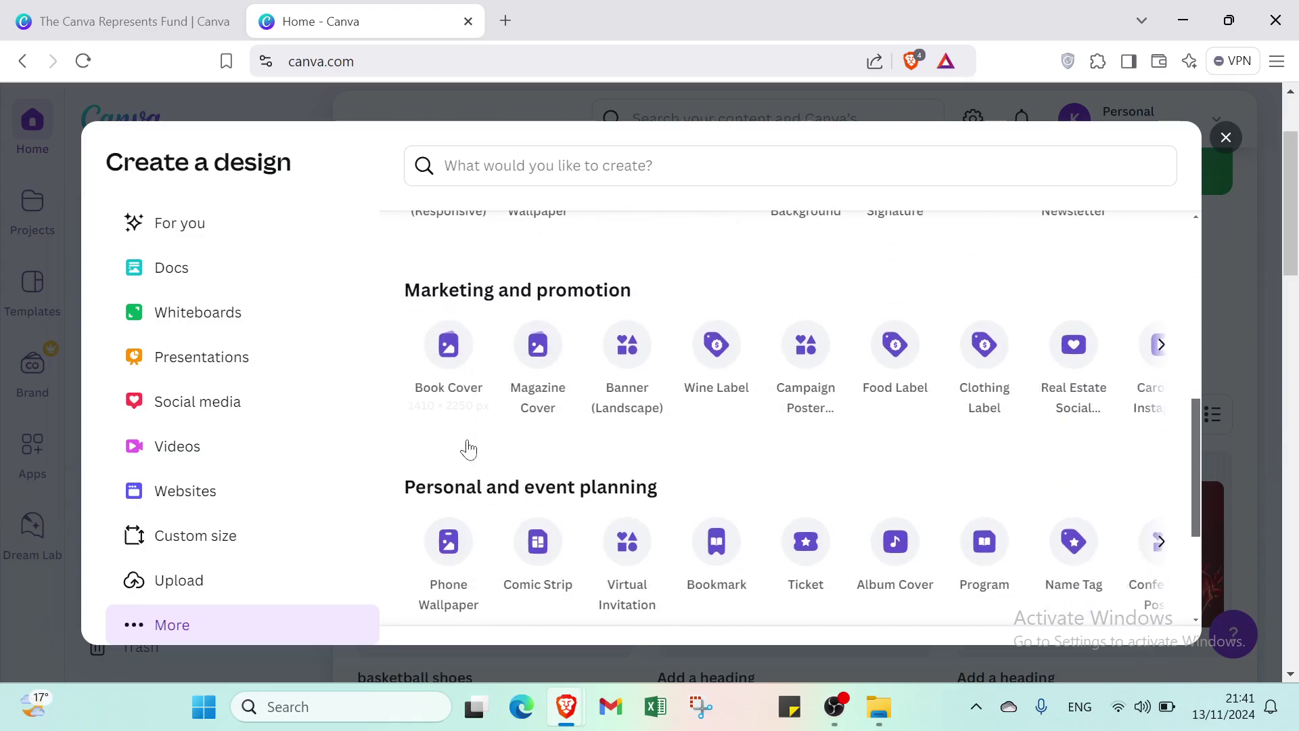
pyautogui.scroll(-1, 550, 301)
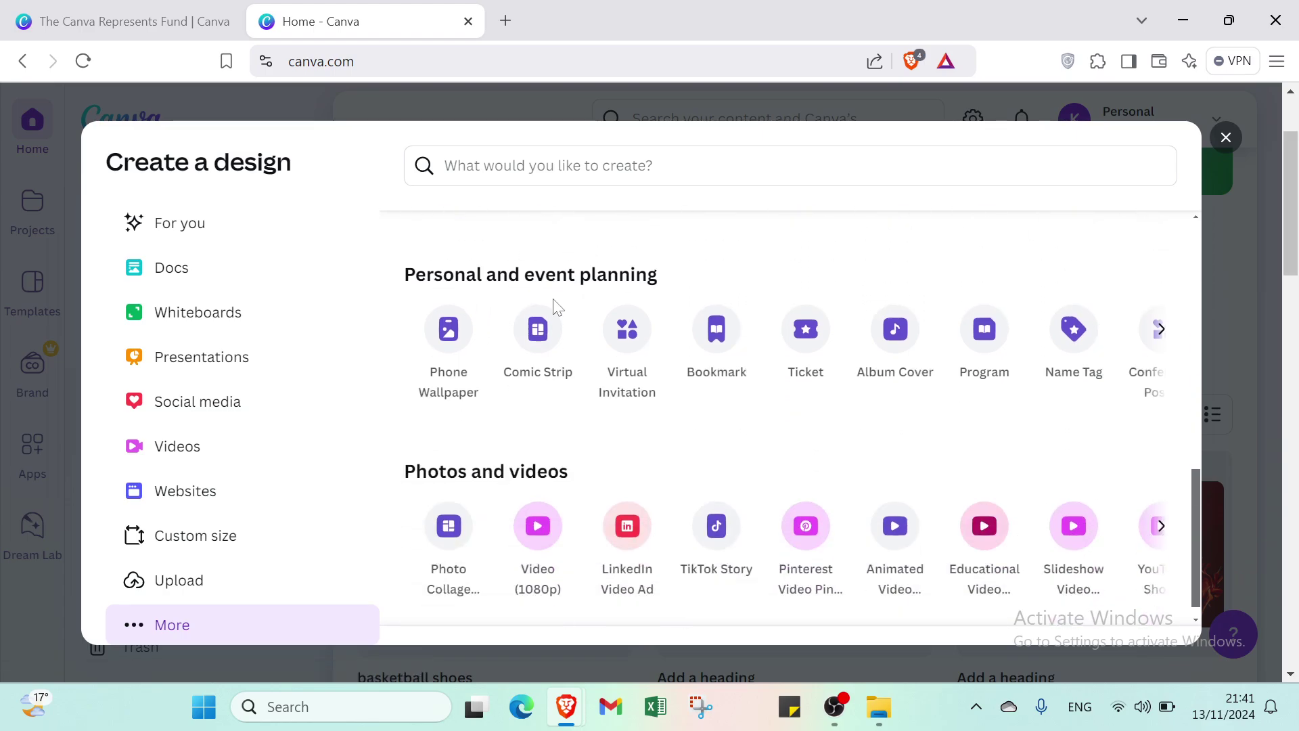
pyautogui.scroll(-1, 498, 449)
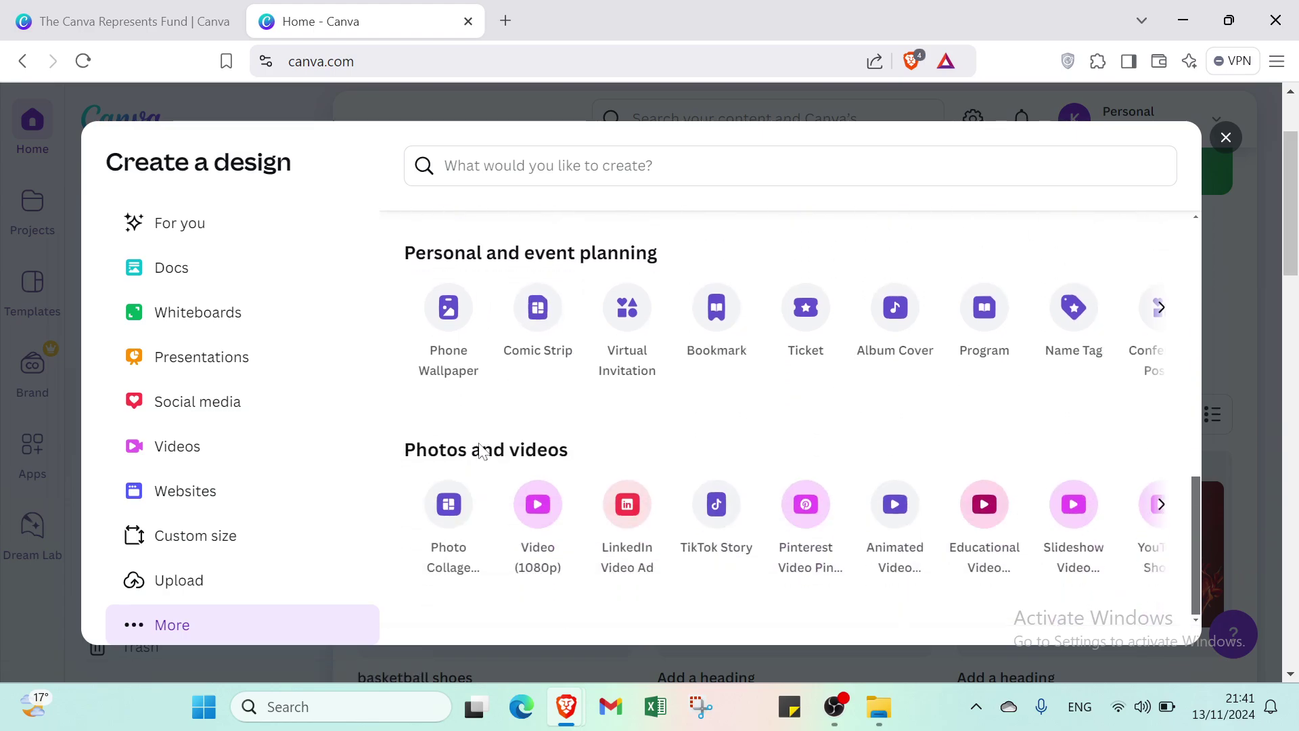
pyautogui.scroll(10, 772, 362)
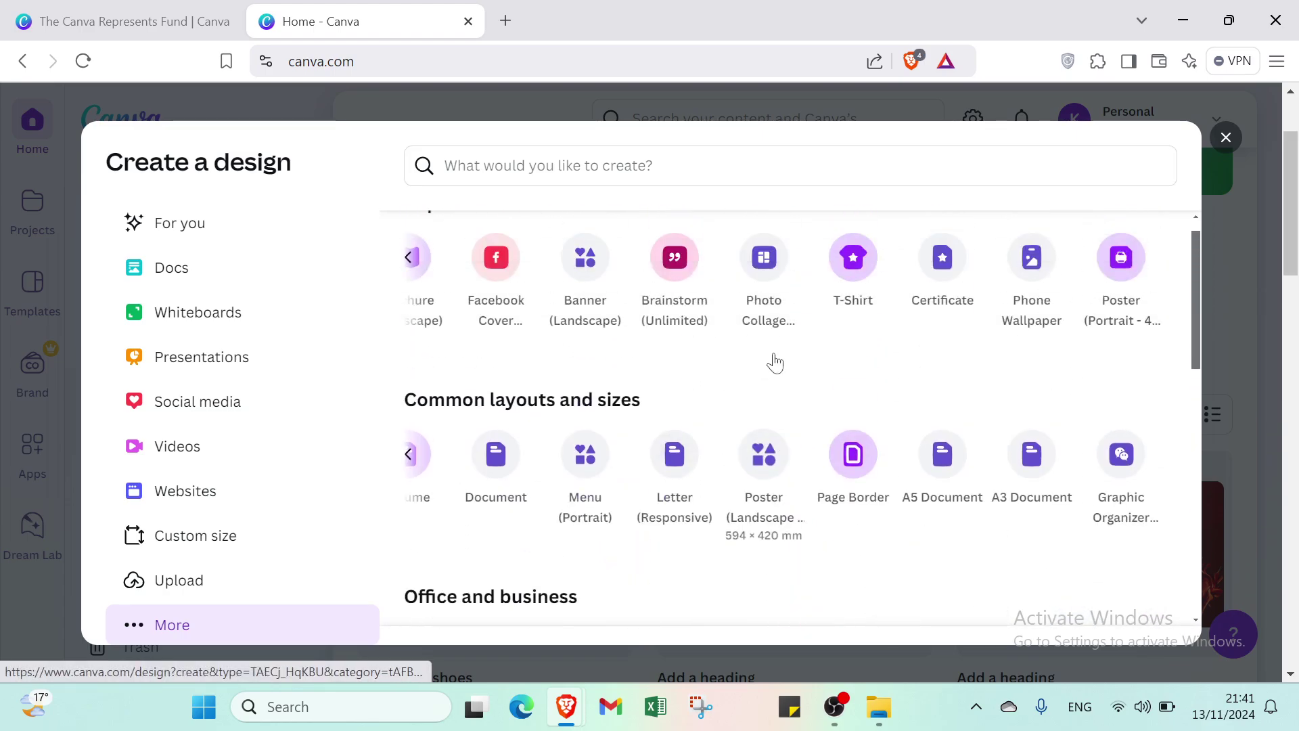
pyautogui.click(1225, 137)
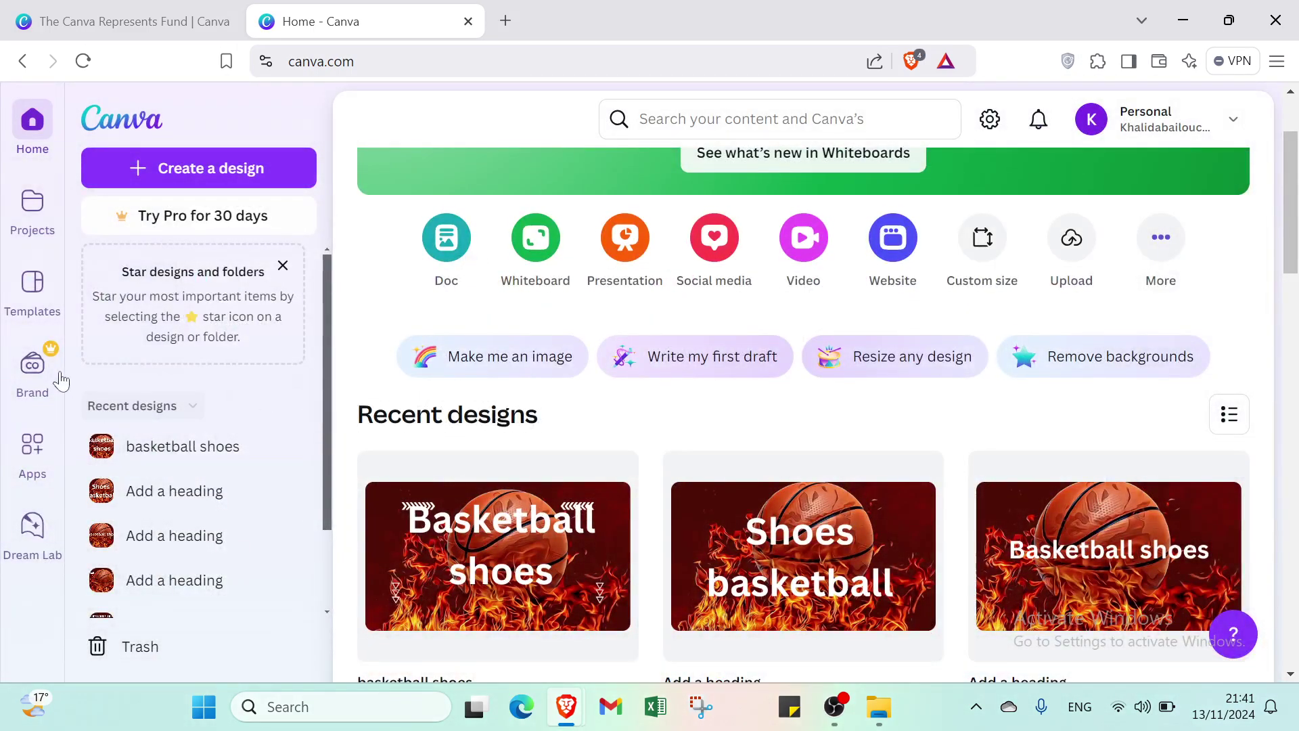
# Create a blank Video (1080p) design from the home page's Video types.
pyautogui.scroll(2, 555, 298)
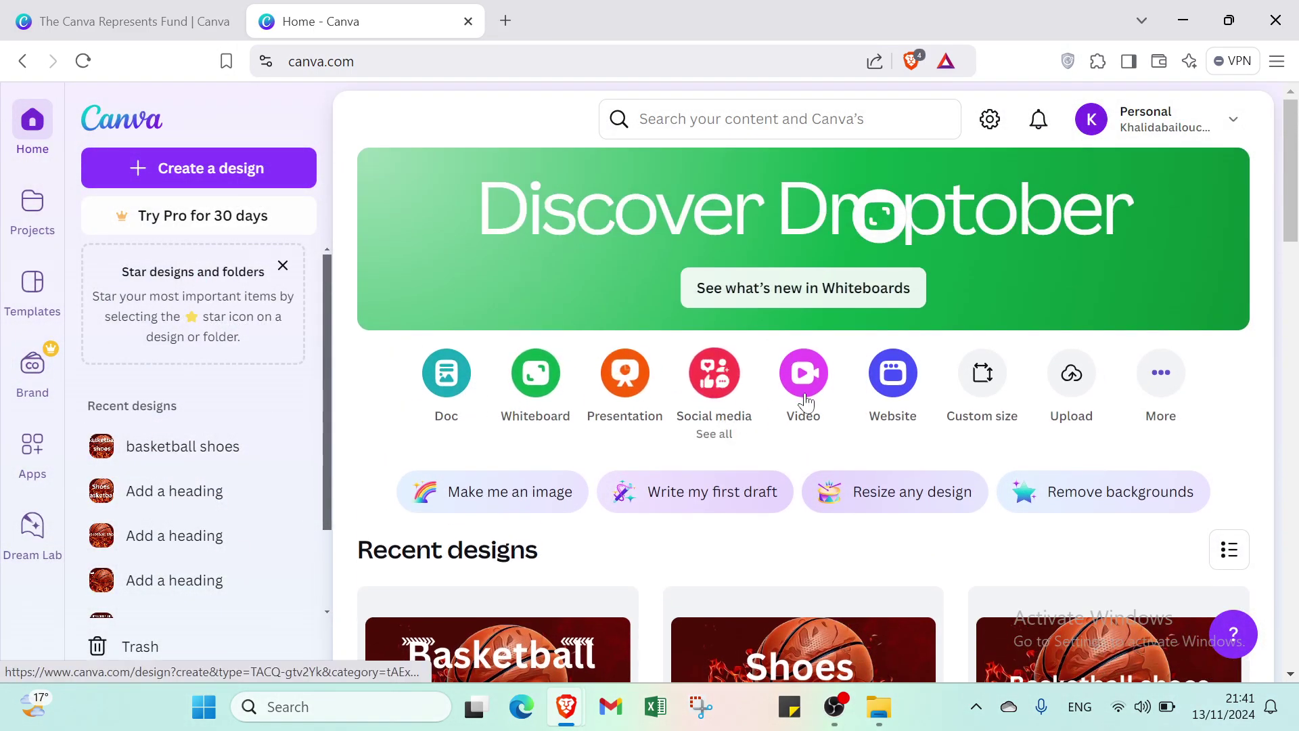
pyautogui.click(812, 391)
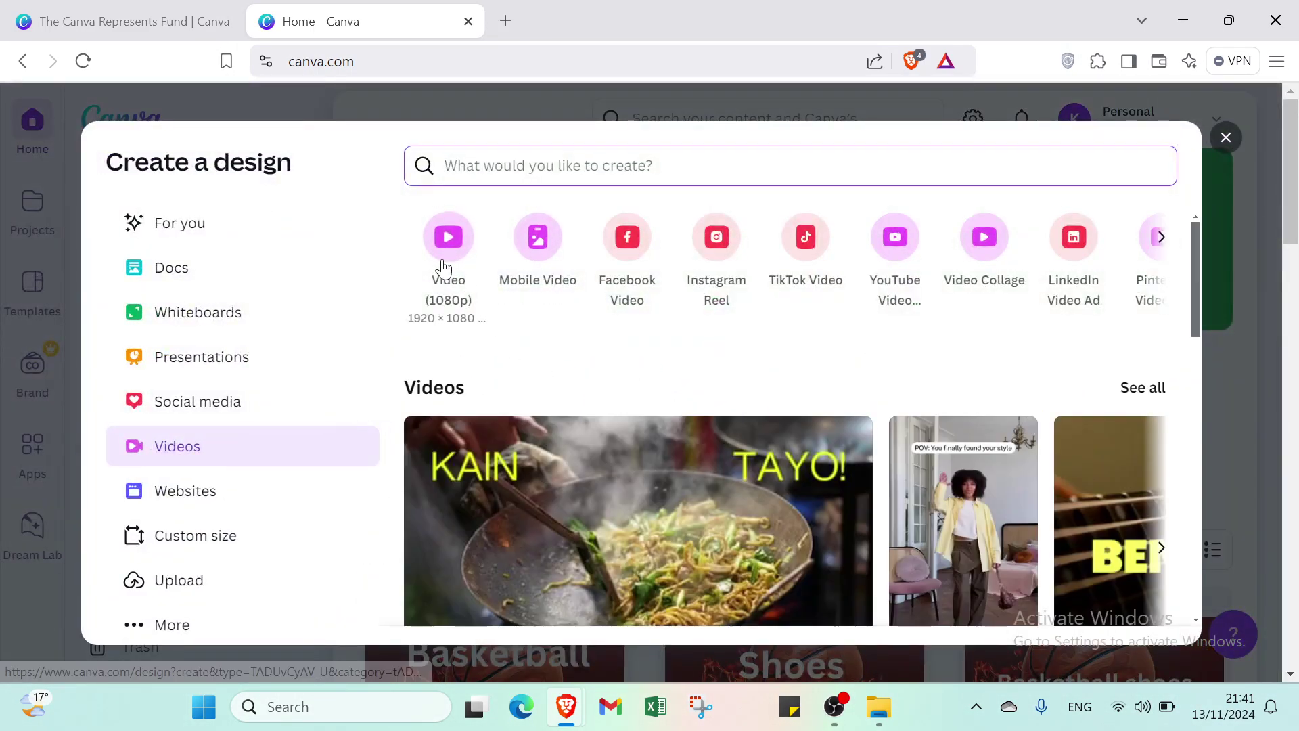
pyautogui.click(445, 267)
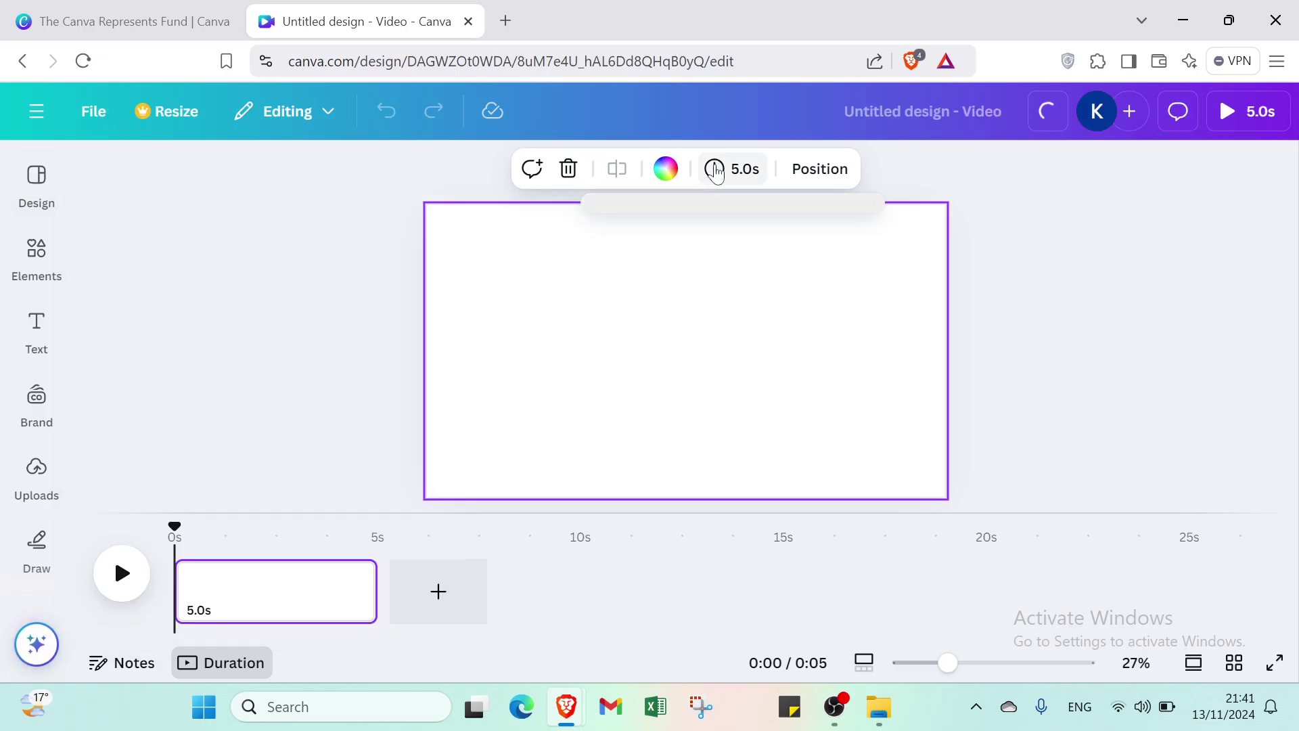
# Check the timing setting of the blank video page.
pyautogui.click(722, 167)
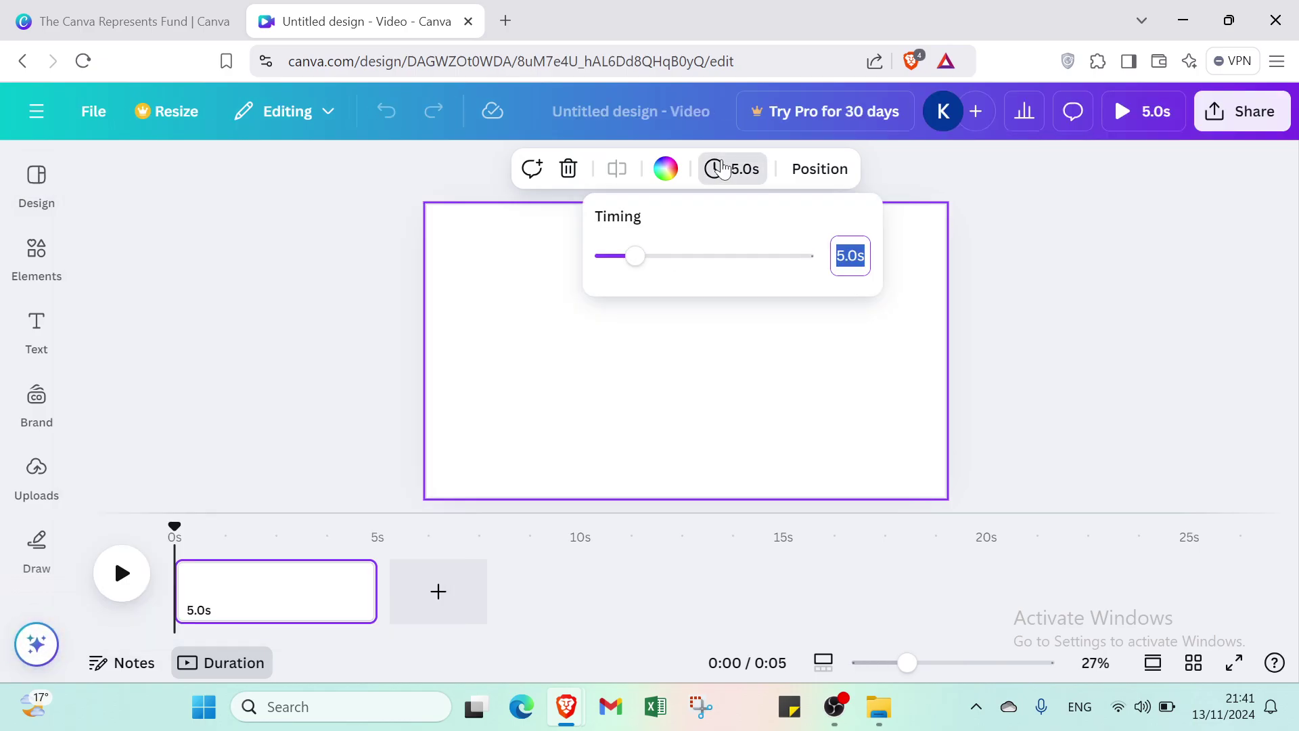
pyautogui.click(723, 167)
pyautogui.click(722, 167)
pyautogui.click(723, 167)
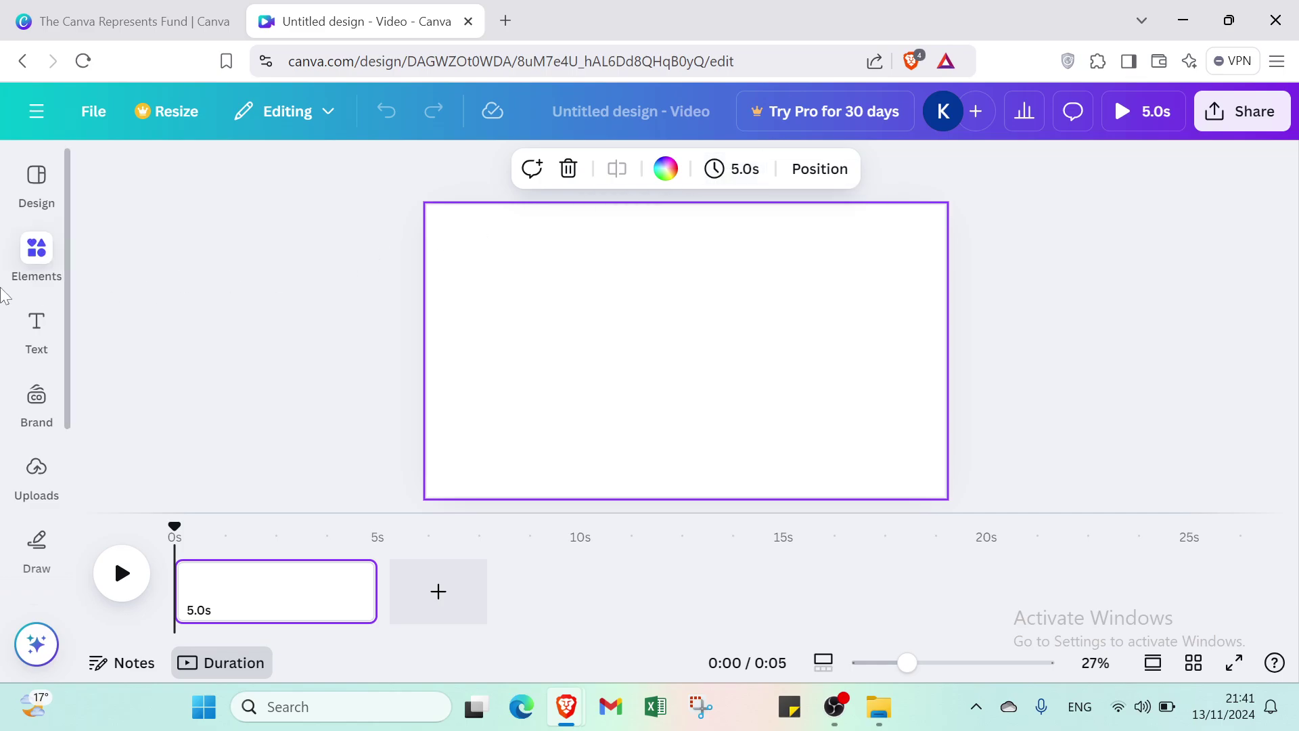
# Rerun the recent template search "shoes basketball" and apply the Red Modern Basketball Channel Video template to the blank page.
pyautogui.click(20, 190)
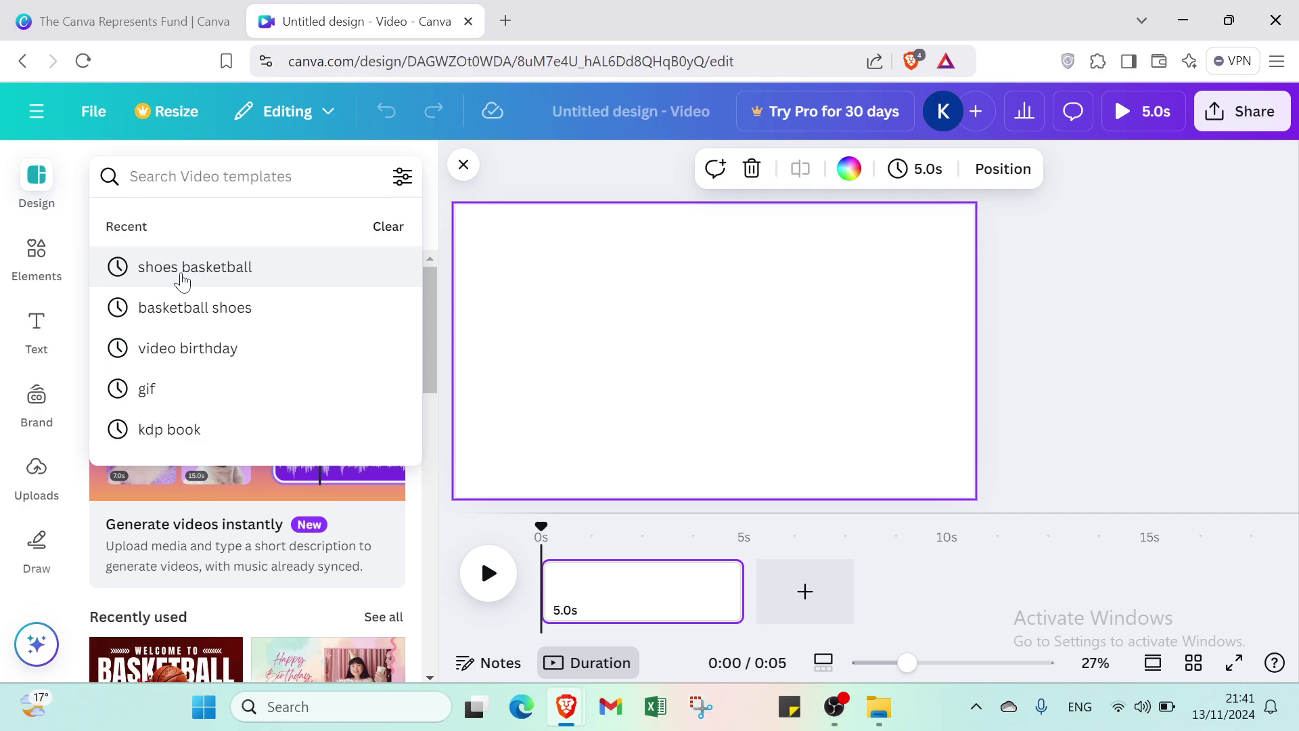
pyautogui.click(181, 271)
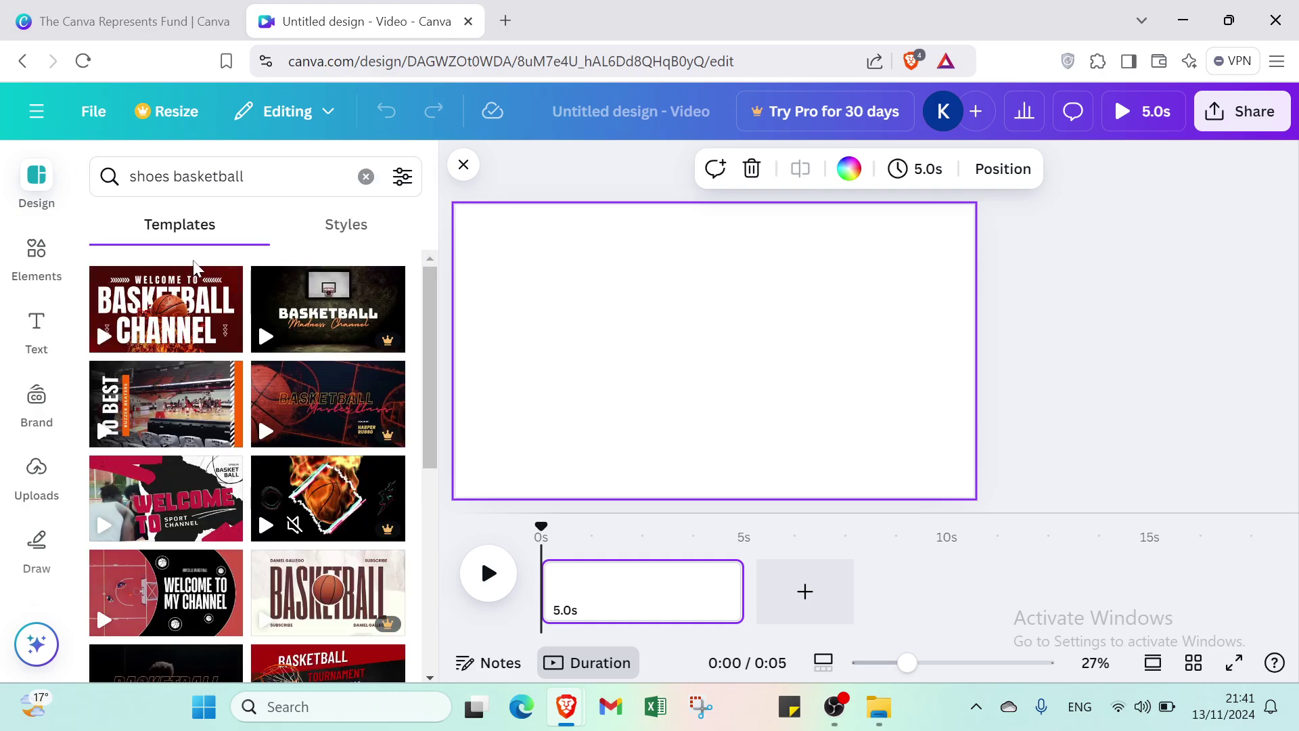
pyautogui.click(209, 323)
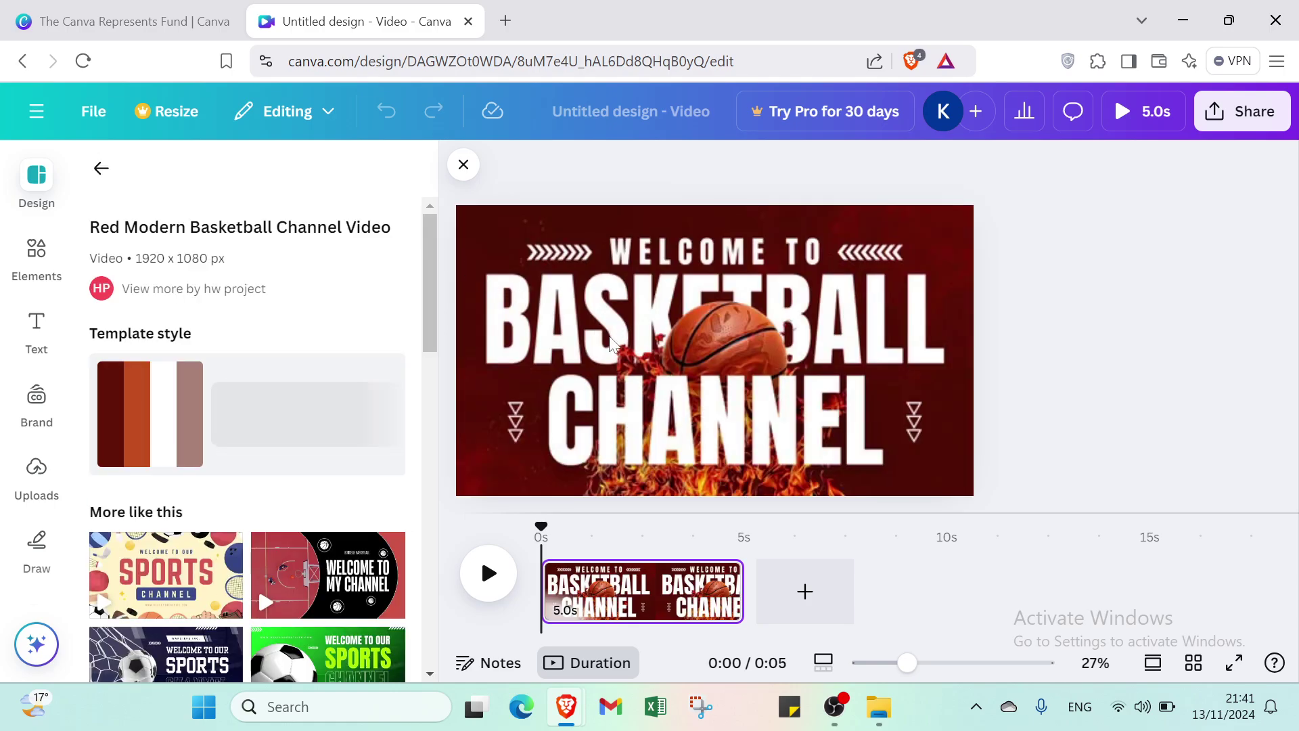
# Trim the template's dark red background video to 5.3 seconds.
pyautogui.click(552, 331)
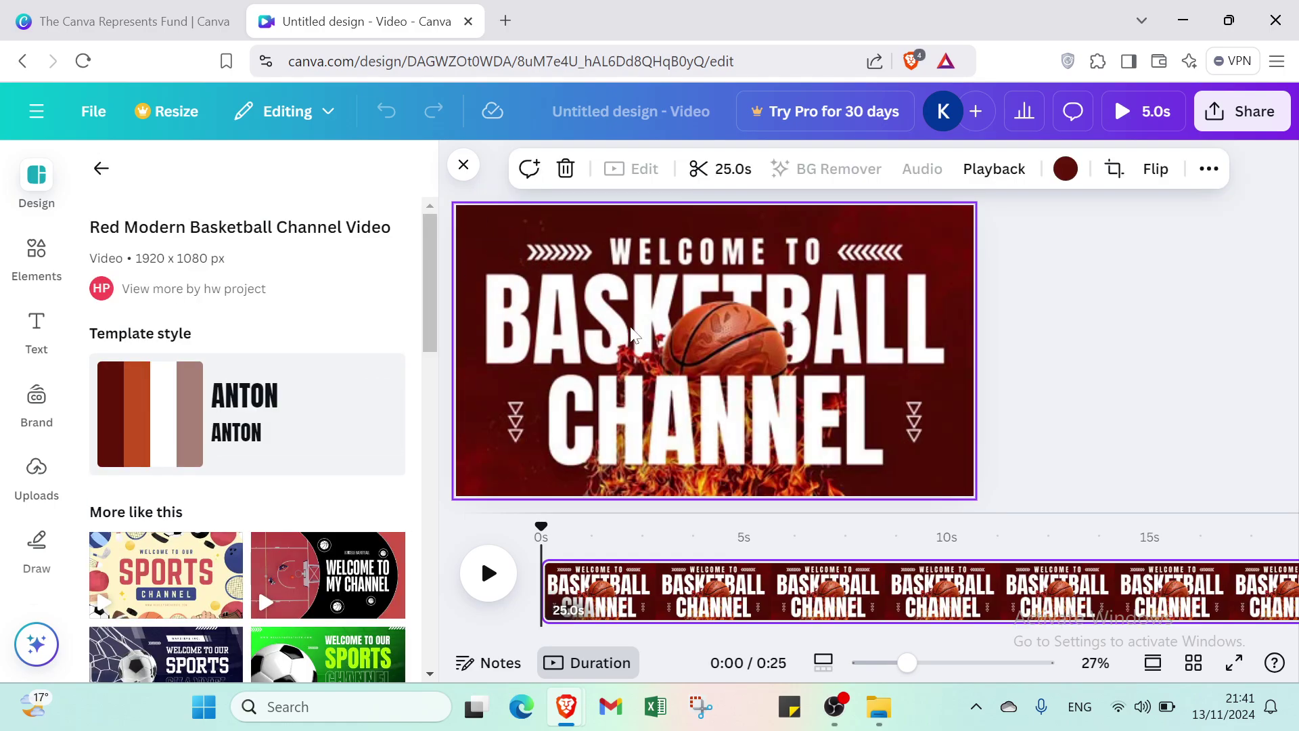
pyautogui.click(554, 332)
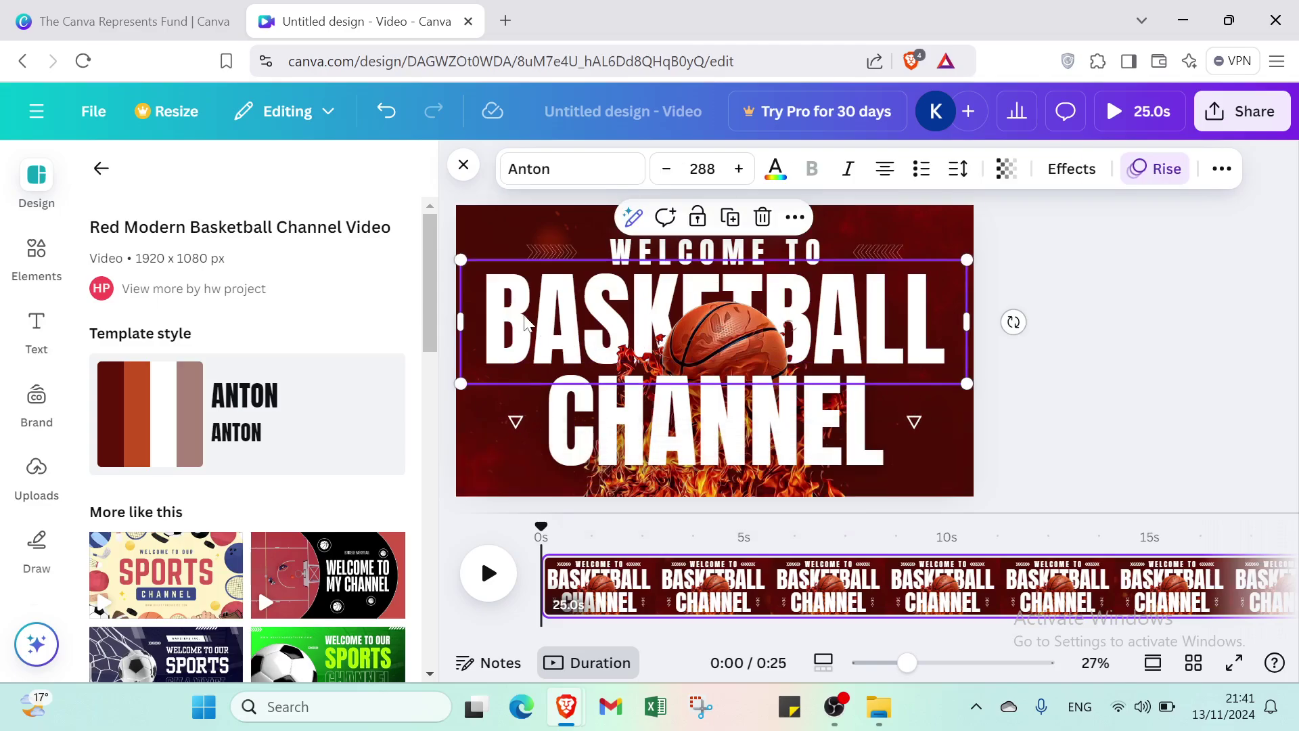
pyautogui.click(1131, 297)
pyautogui.click(776, 249)
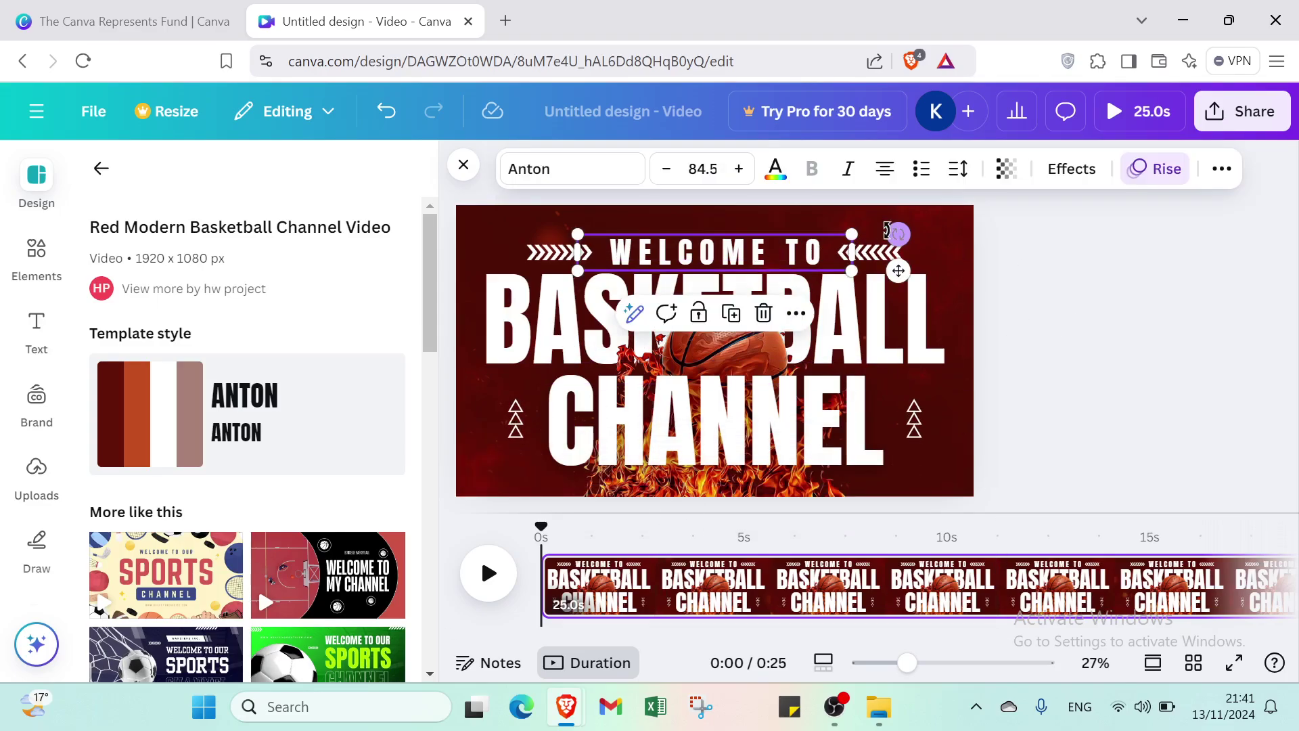
pyautogui.click(872, 215)
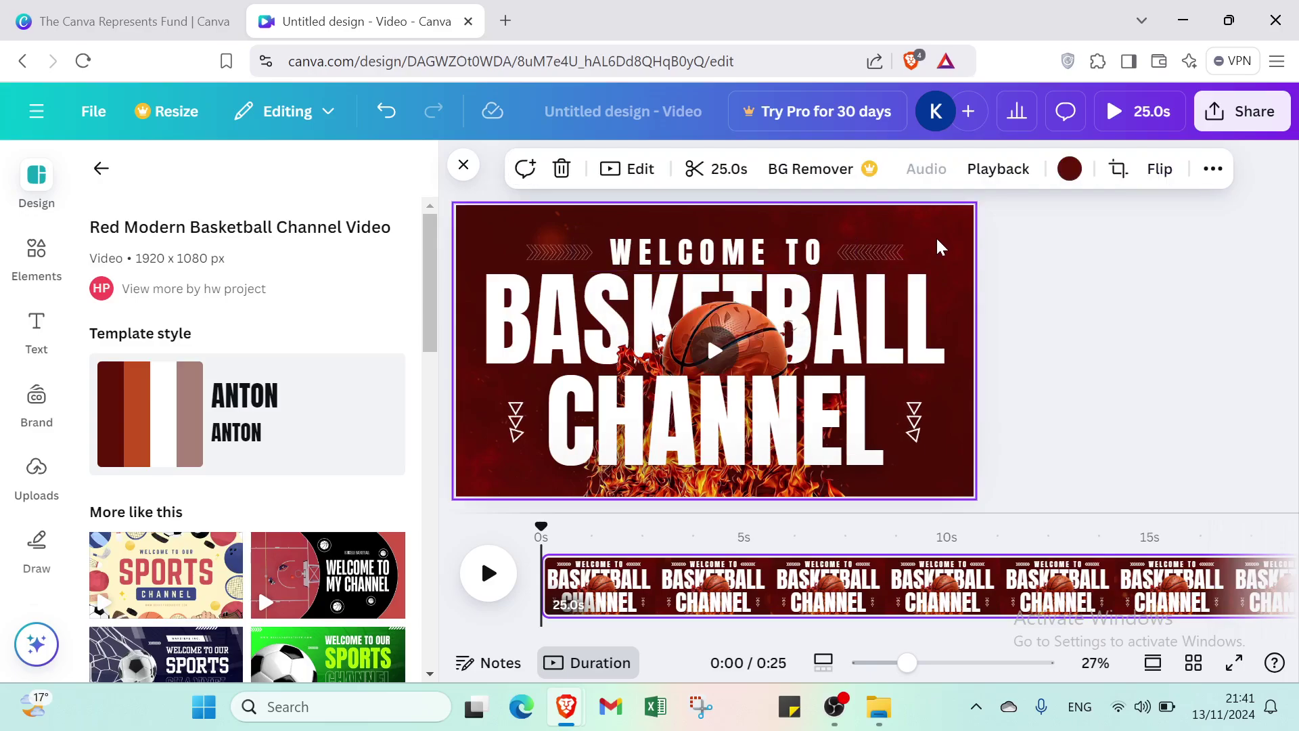
pyautogui.click(700, 165)
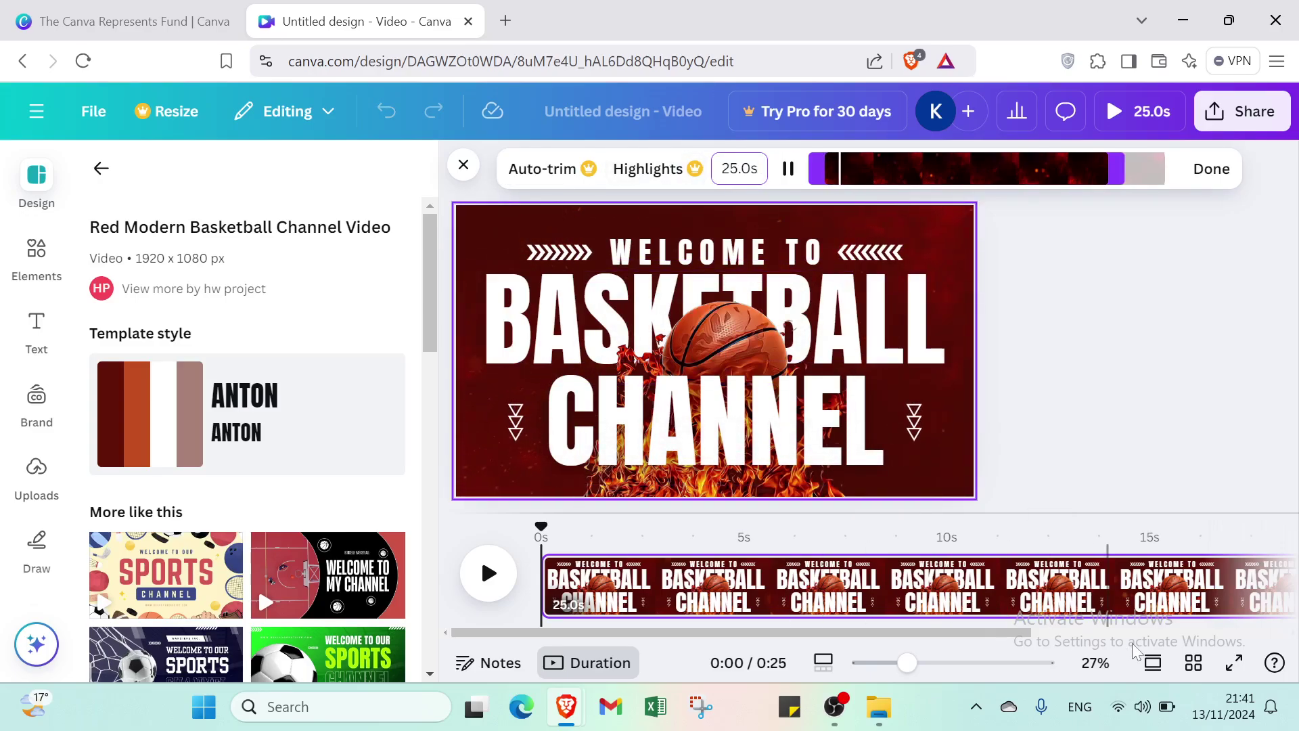
pyautogui.moveTo(1118, 169); pyautogui.dragTo(893, 207)
pyautogui.click(896, 203)
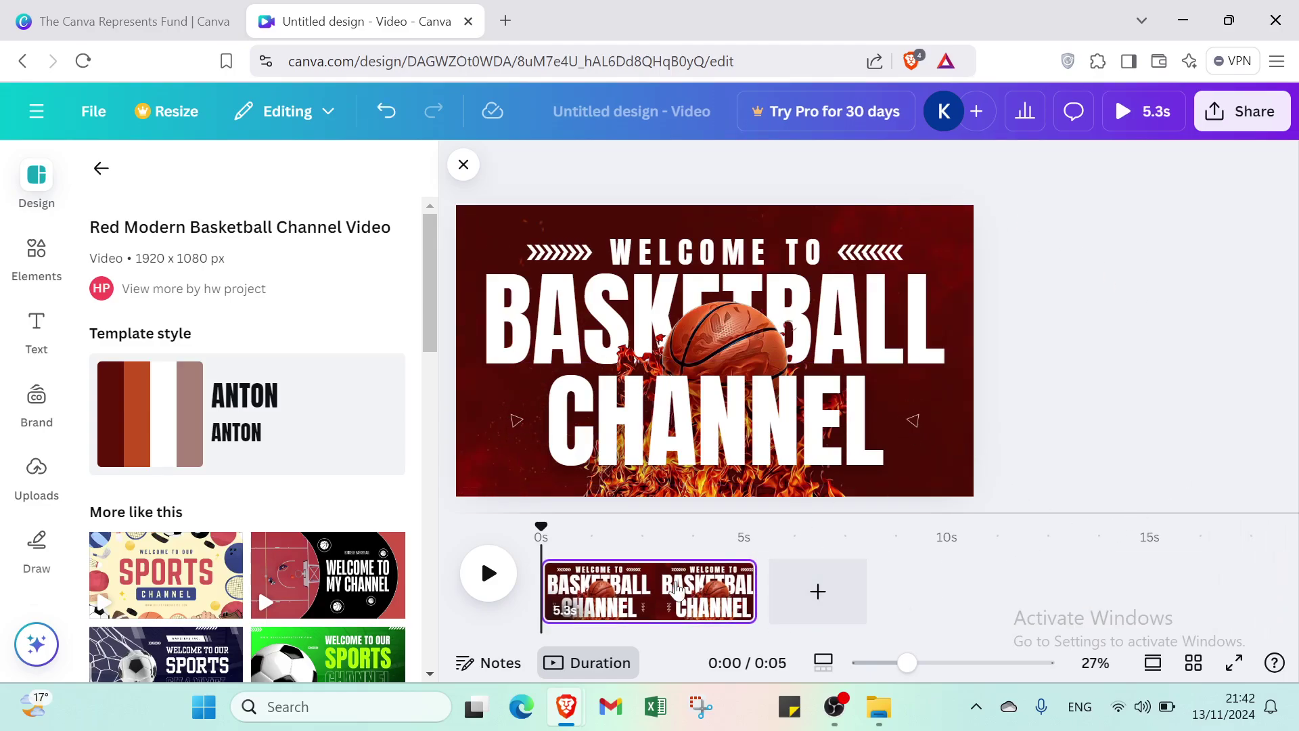
# Delete the "BASKETBALL", "CHANNEL" and "WELCOME TO" text lines from the page.
pyautogui.click(567, 326)
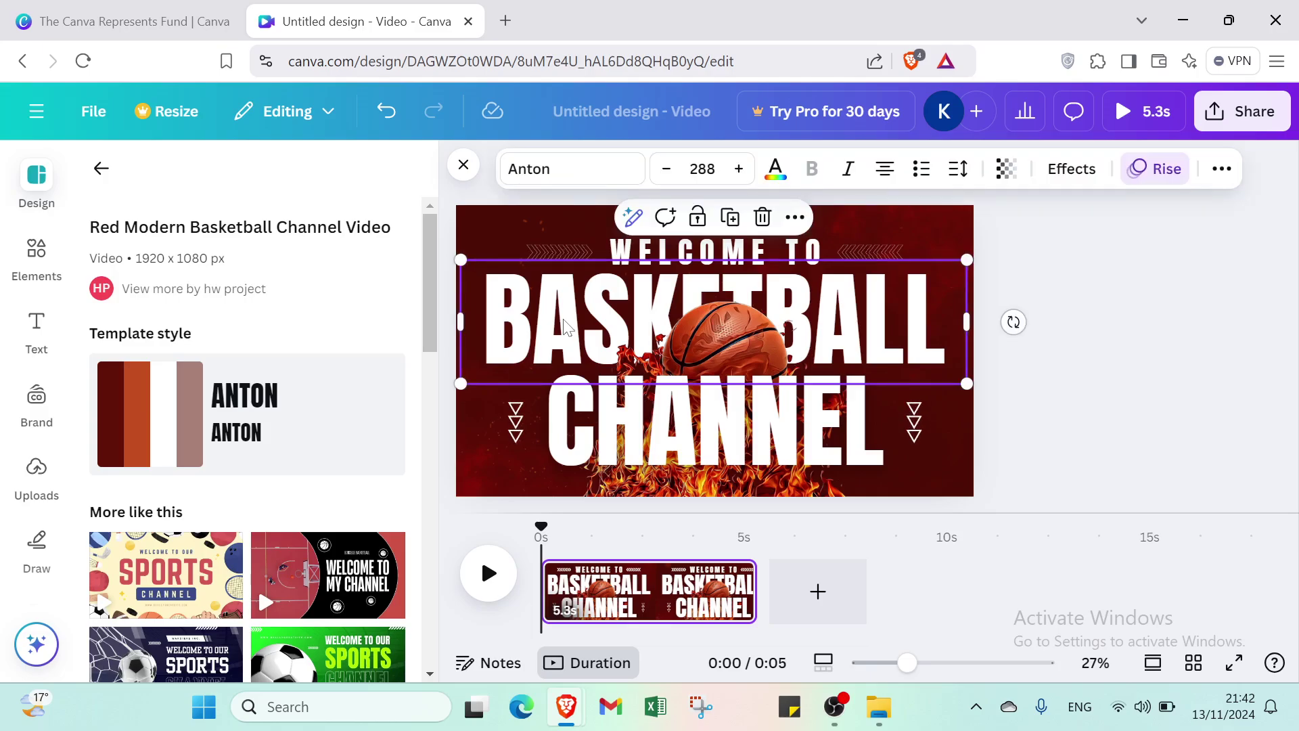
pyautogui.press('Delete')
pyautogui.click(676, 415)
pyautogui.press('Delete')
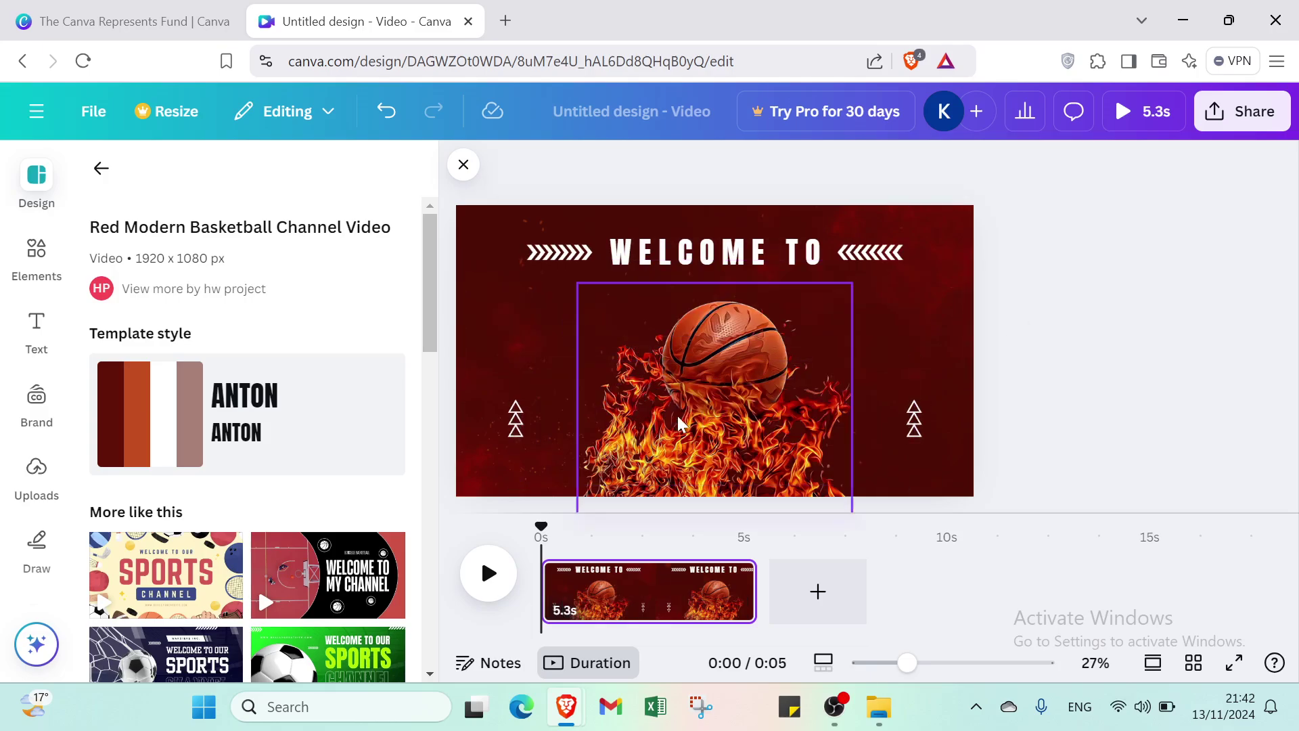
pyautogui.click(716, 258)
pyautogui.press('Delete')
# Delete the decorative arrow rows beside the former title and the triangle stacks on both sides of the basketball.
pyautogui.click(575, 251)
pyautogui.press('Delete')
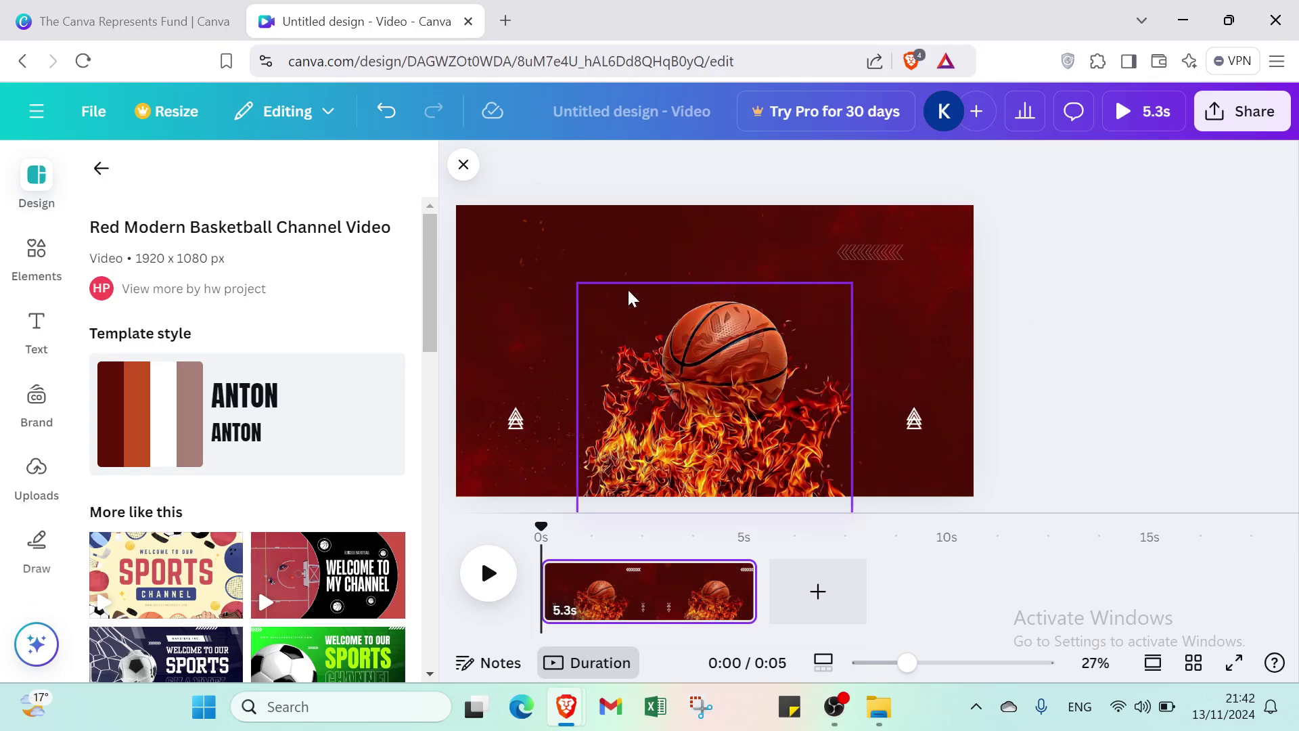
pyautogui.click(858, 249)
pyautogui.press('Delete')
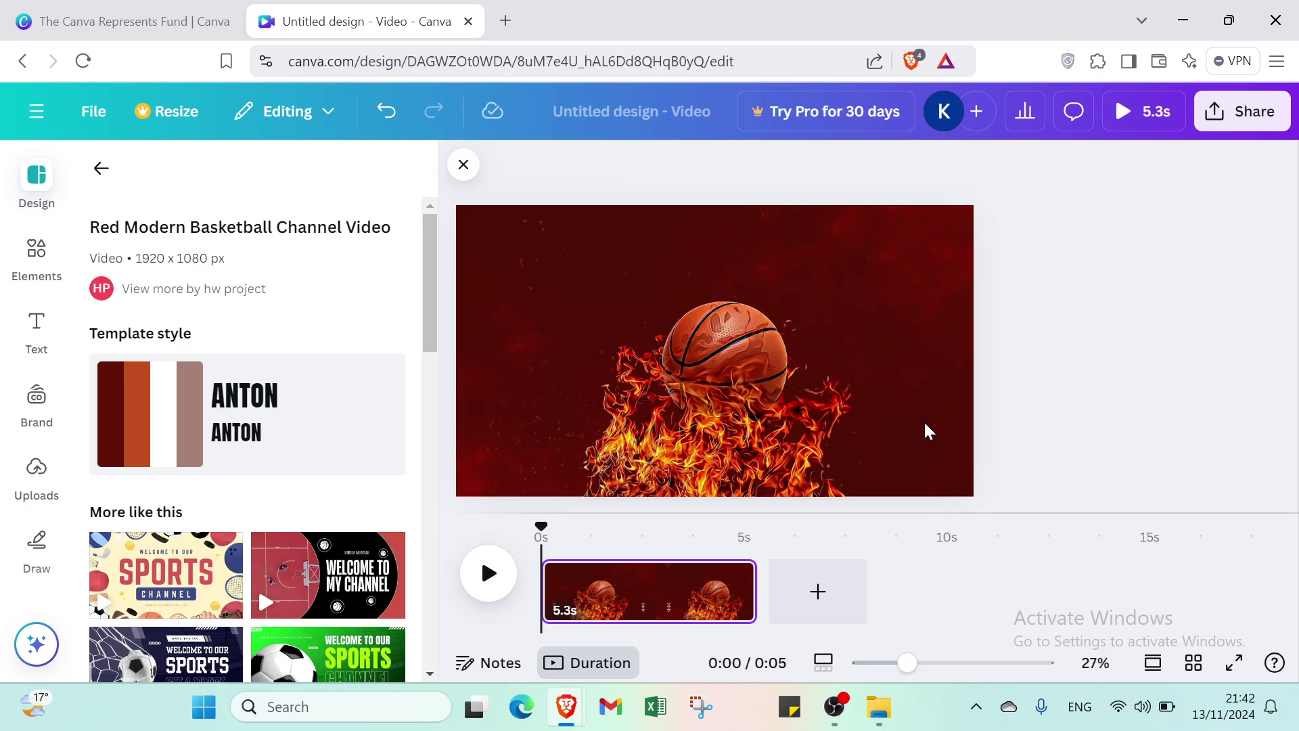
pyautogui.click(916, 427)
pyautogui.press('Delete')
pyautogui.click(525, 420)
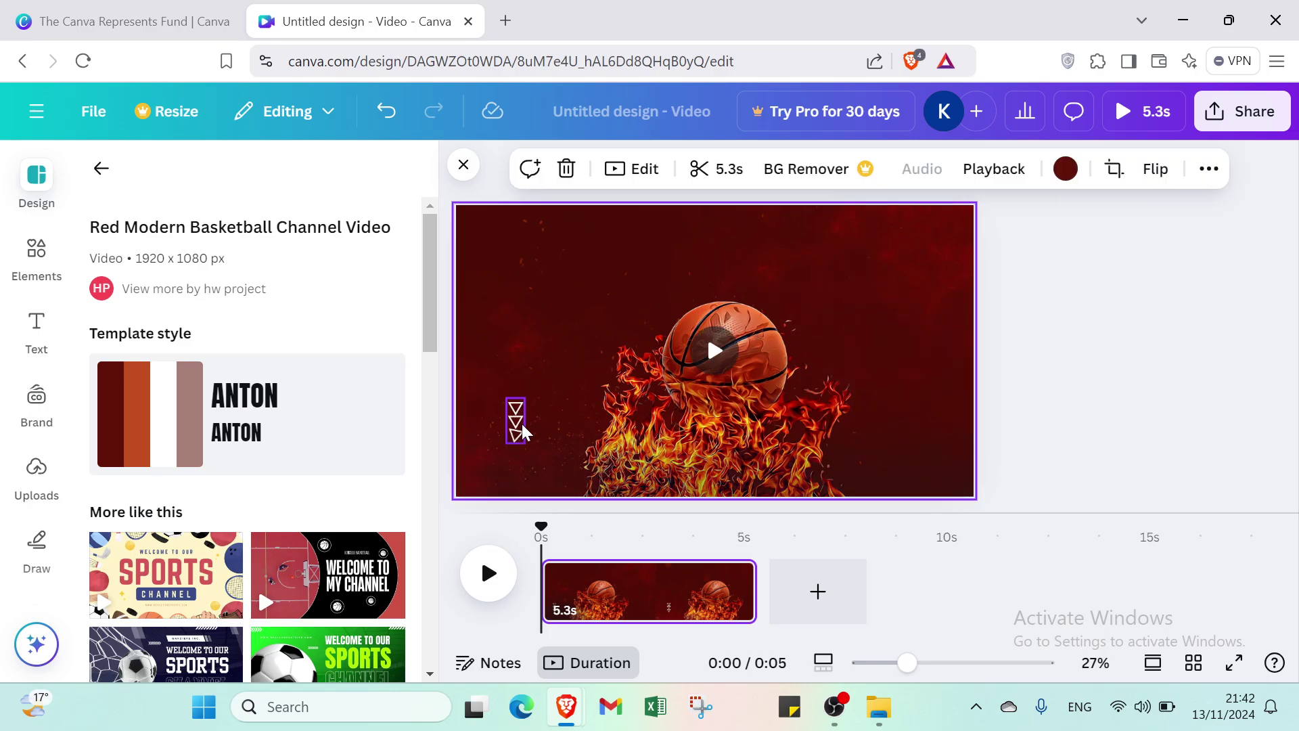
pyautogui.click(517, 424)
pyautogui.press('Delete')
# Raise the flaming basketball image slightly and widen it to span the full width of the page.
pyautogui.click(727, 391)
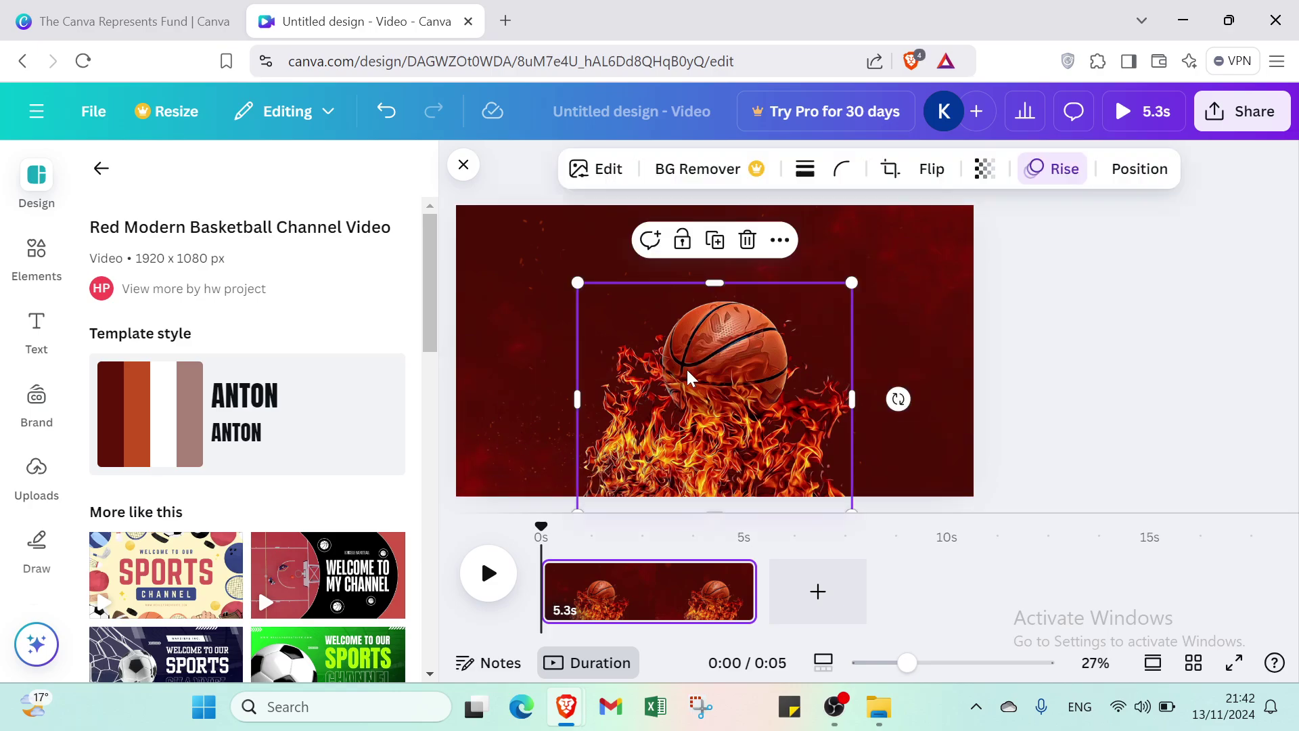
pyautogui.moveTo(687, 370); pyautogui.dragTo(687, 365)
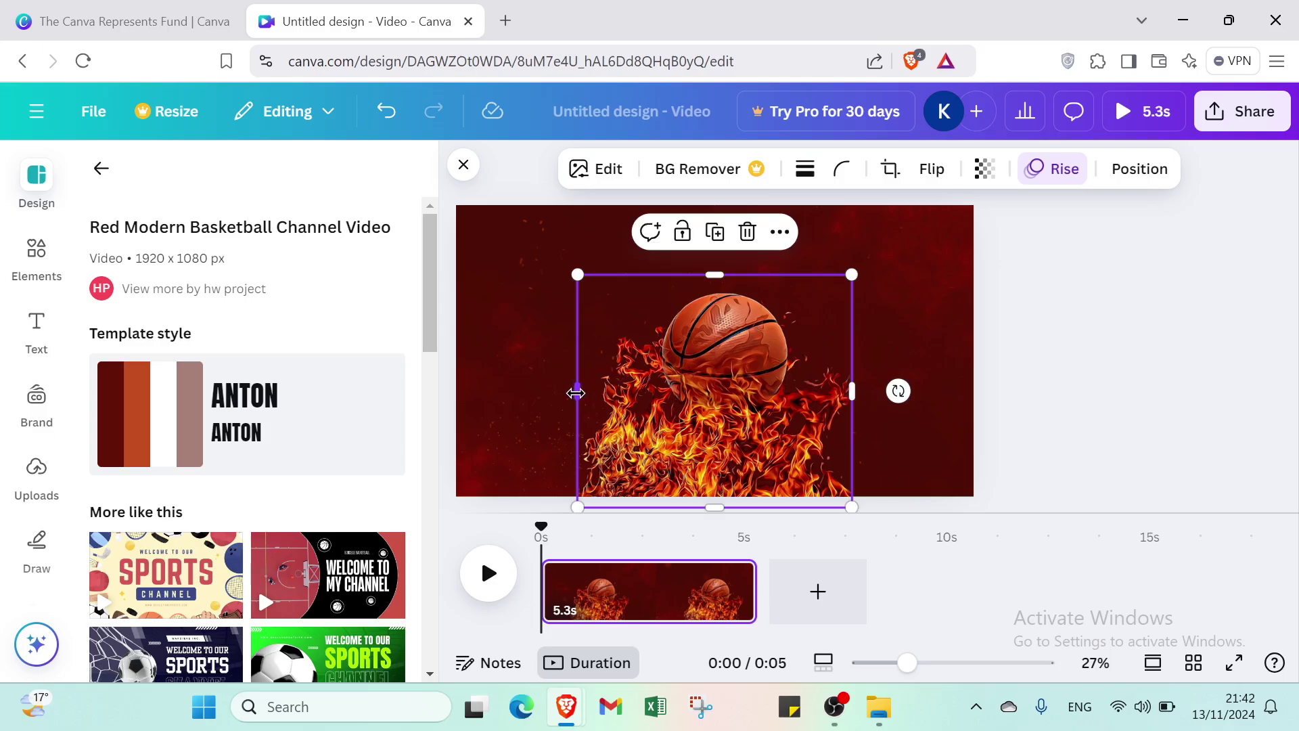
pyautogui.moveTo(576, 393); pyautogui.dragTo(450, 394)
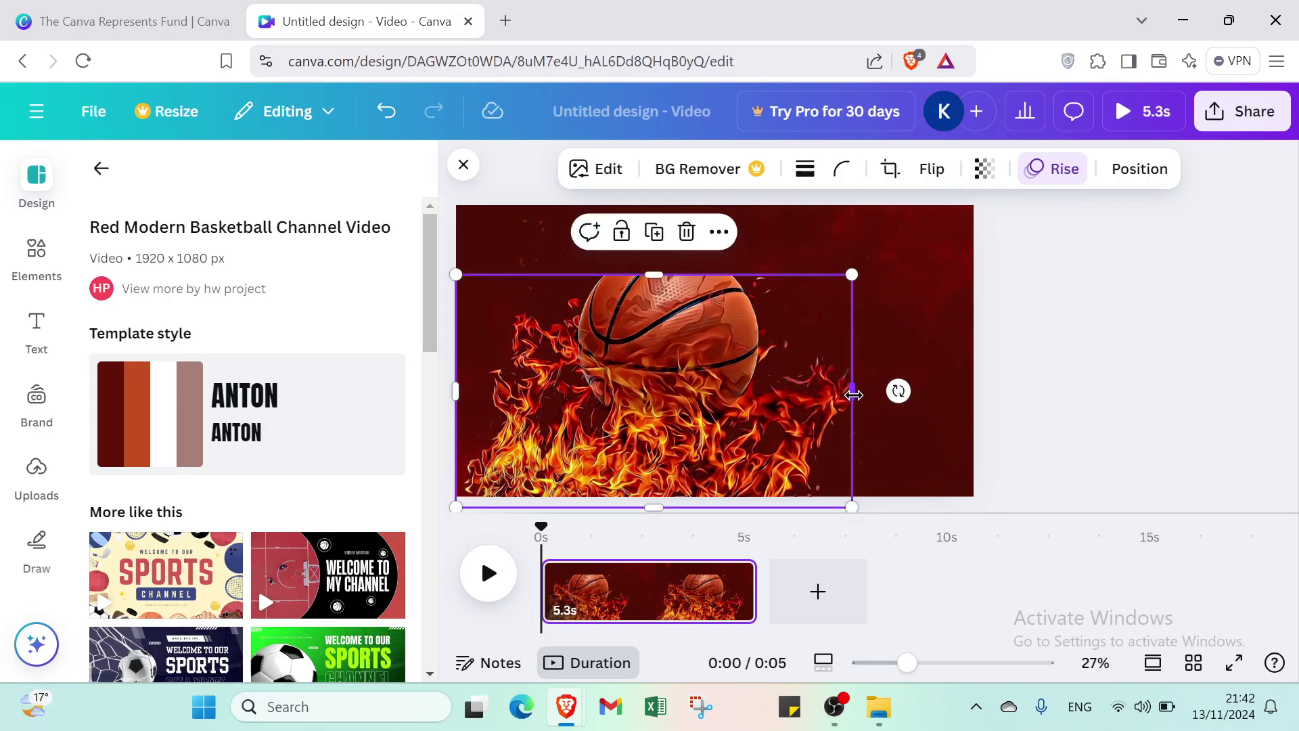
pyautogui.moveTo(854, 396); pyautogui.dragTo(965, 404)
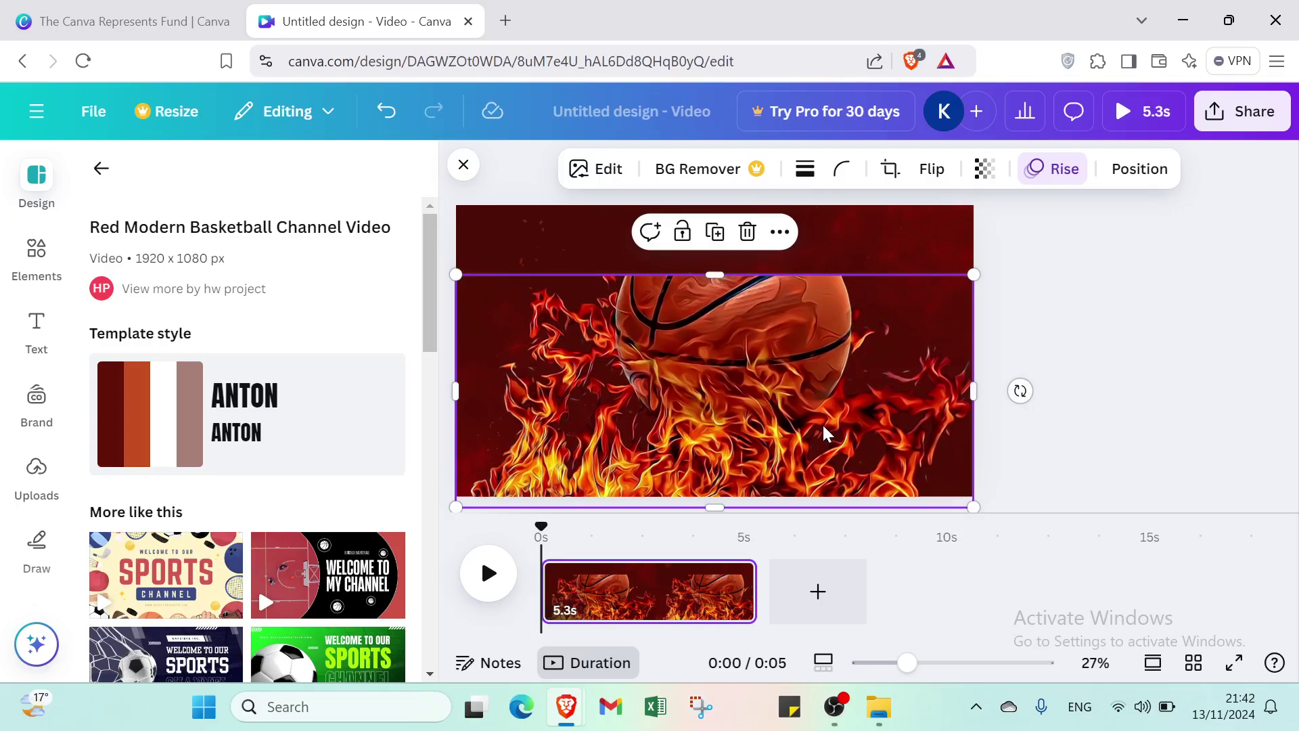
# Extend the basketball image up to the page's upper edge and align it so it covers the whole page.
pyautogui.moveTo(821, 429); pyautogui.dragTo(826, 442)
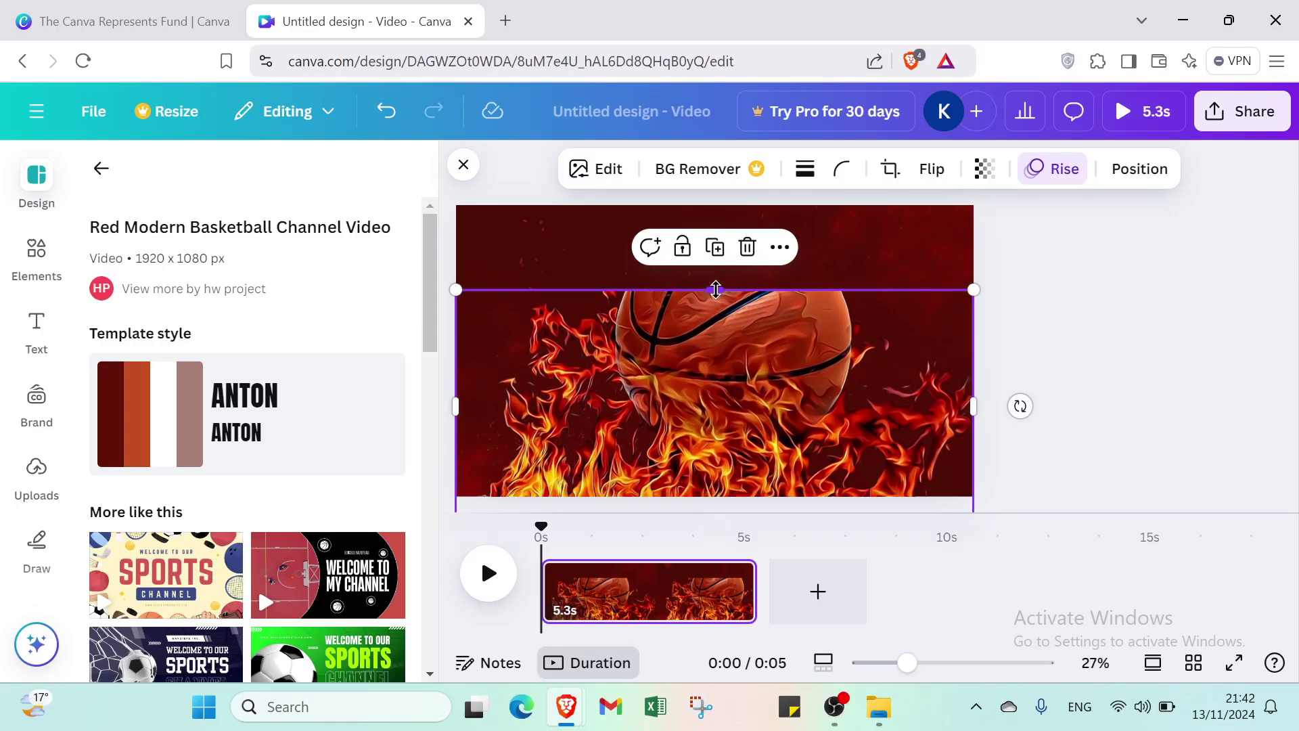
pyautogui.moveTo(714, 280); pyautogui.dragTo(712, 205)
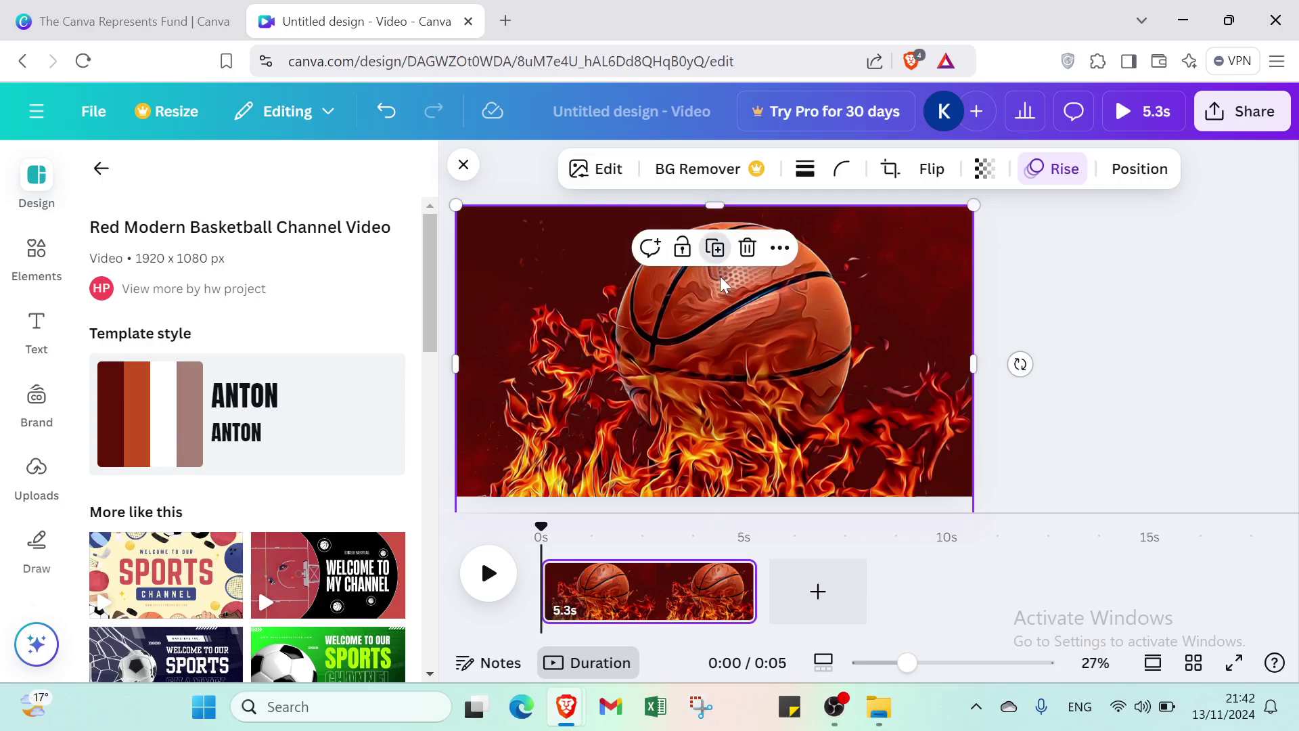
pyautogui.moveTo(712, 348)
pyautogui.mouseDown()
pyautogui.moveTo(716, 392)
pyautogui.moveTo(704, 351)
pyautogui.mouseUp()
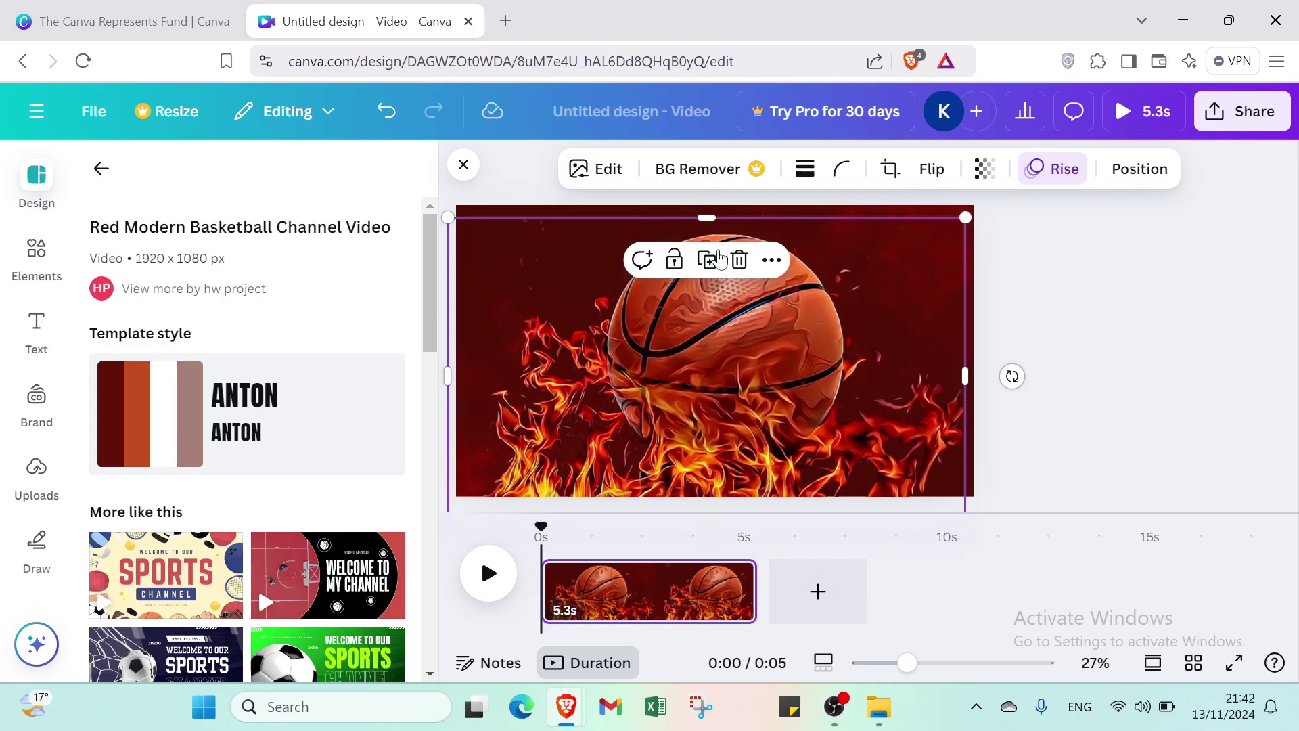
pyautogui.moveTo(707, 216); pyautogui.dragTo(707, 209)
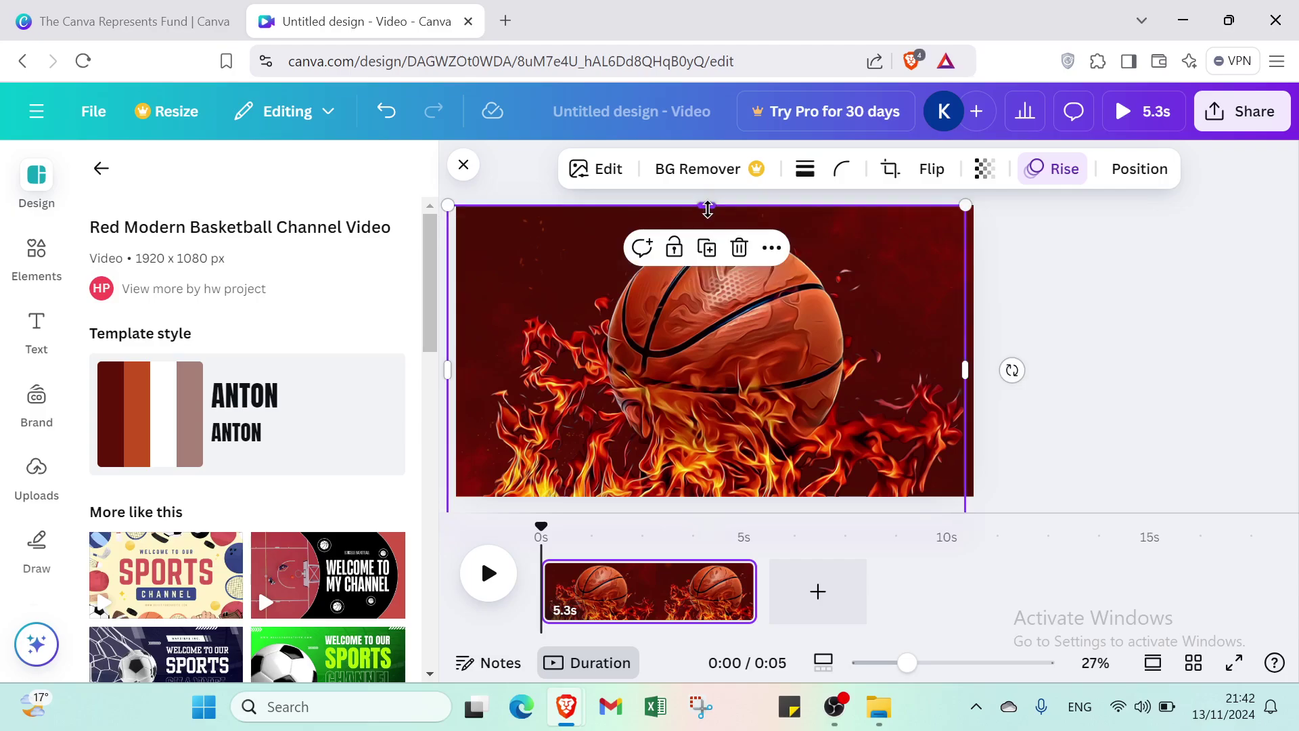
pyautogui.moveTo(690, 366); pyautogui.dragTo(695, 368)
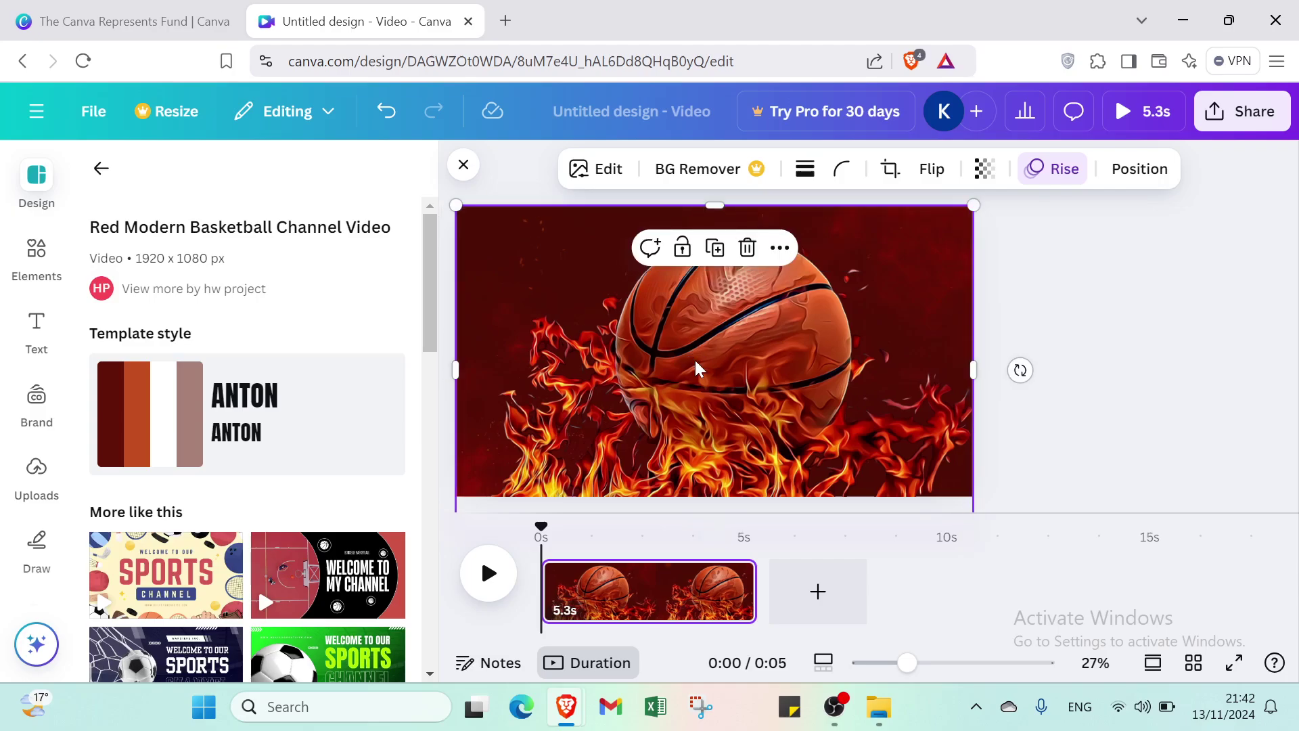
pyautogui.press('Right')
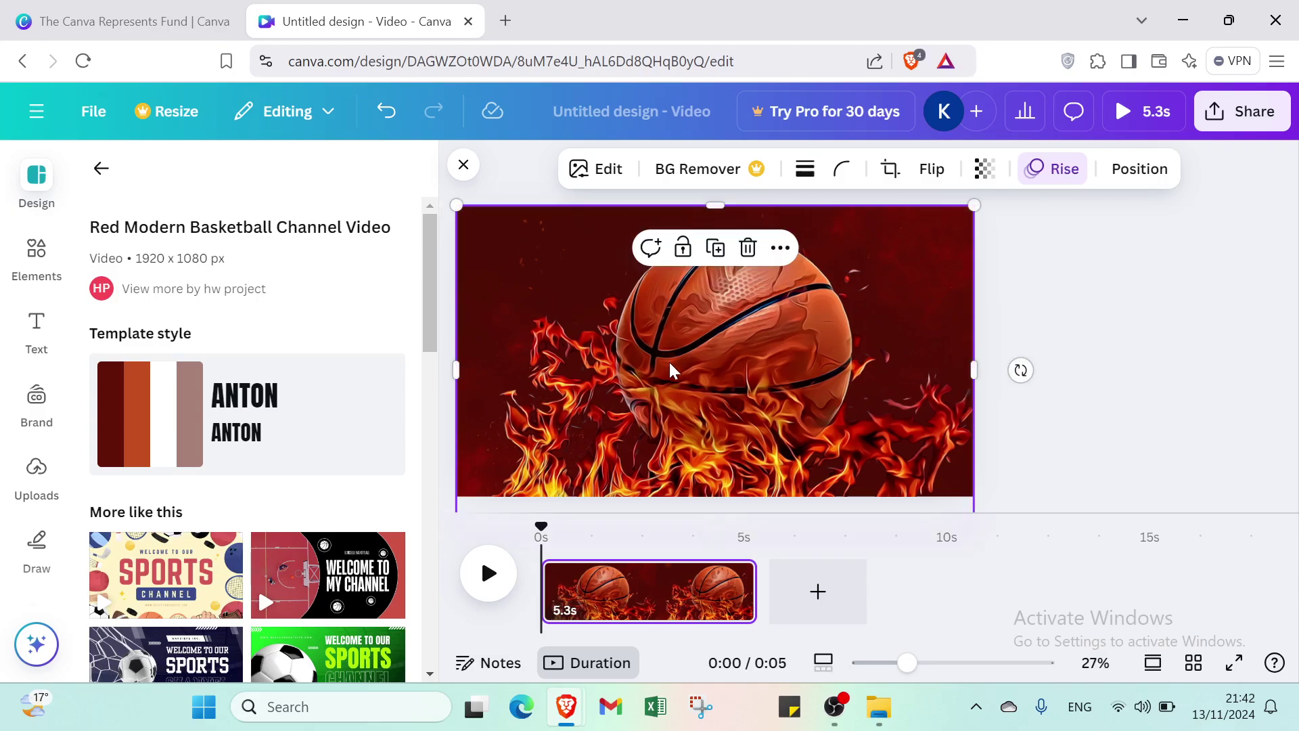
pyautogui.click(1002, 368)
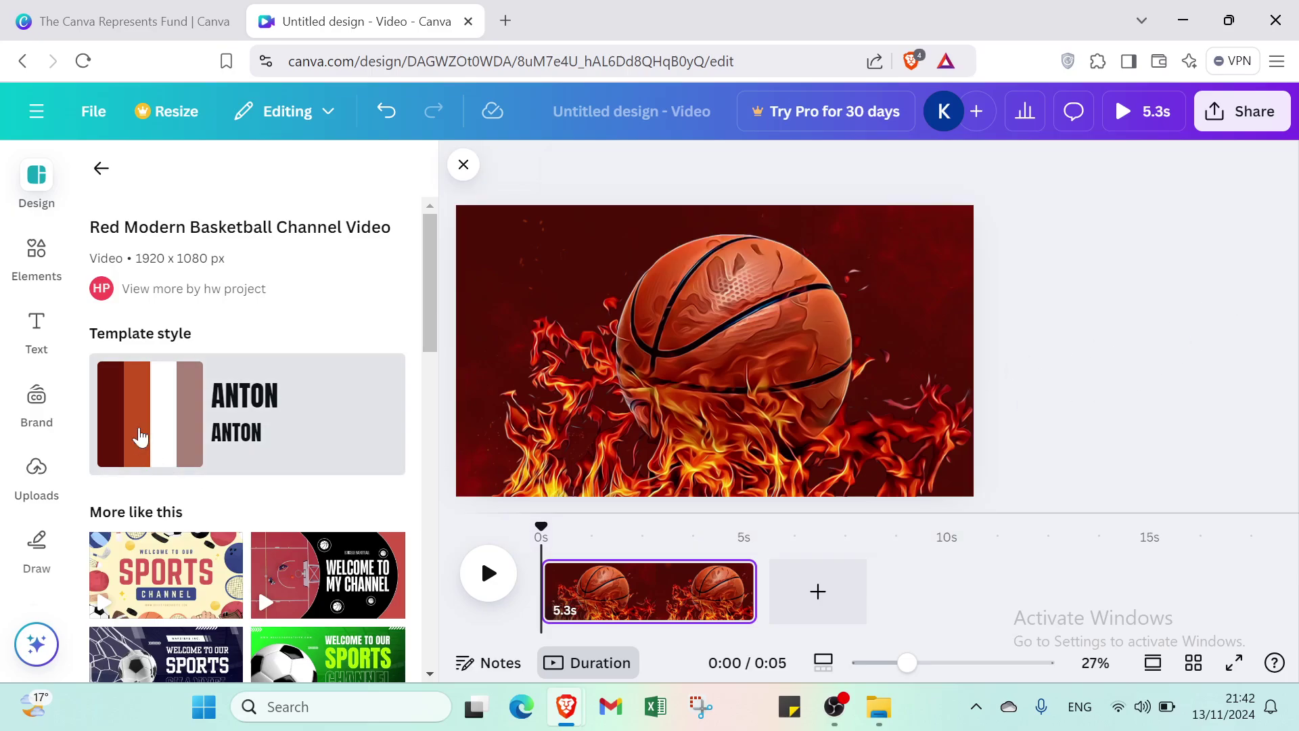
# Add a heading text box and place it near the upper edge of the page, over the basketball.
pyautogui.click(38, 326)
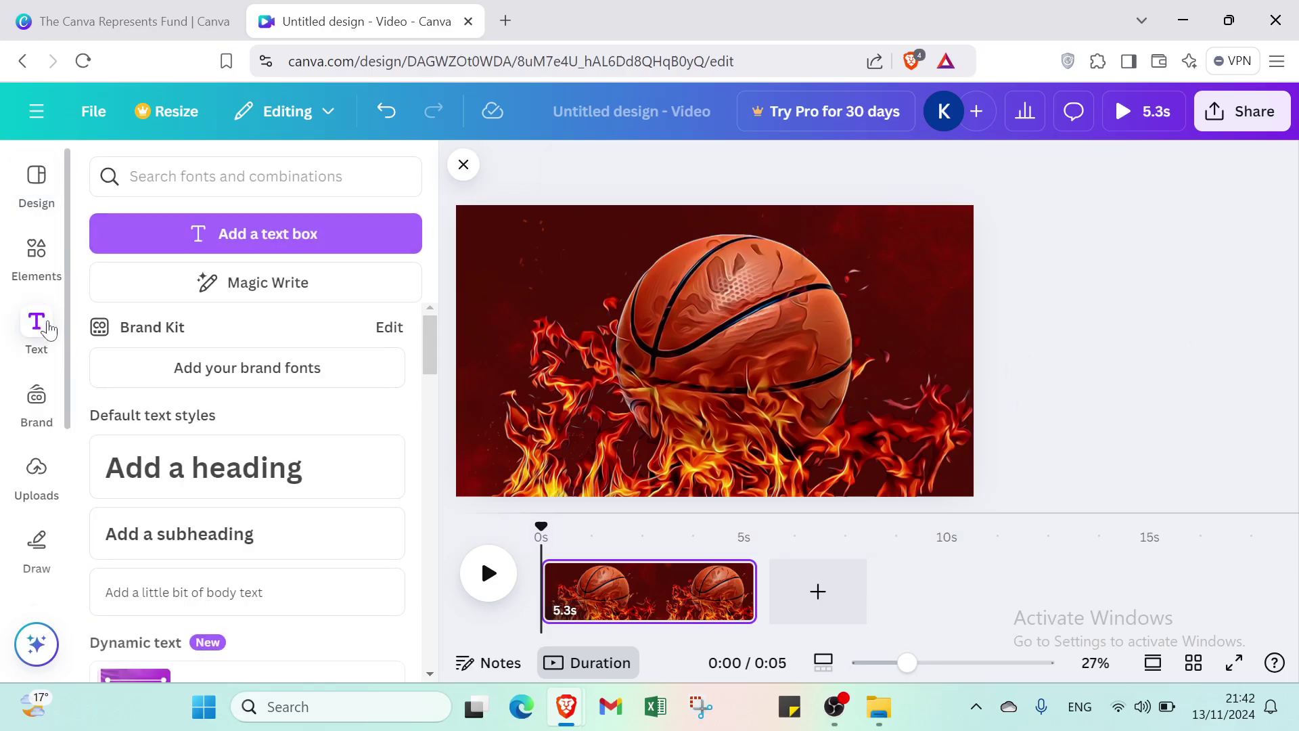
pyautogui.click(246, 483)
pyautogui.click(1172, 365)
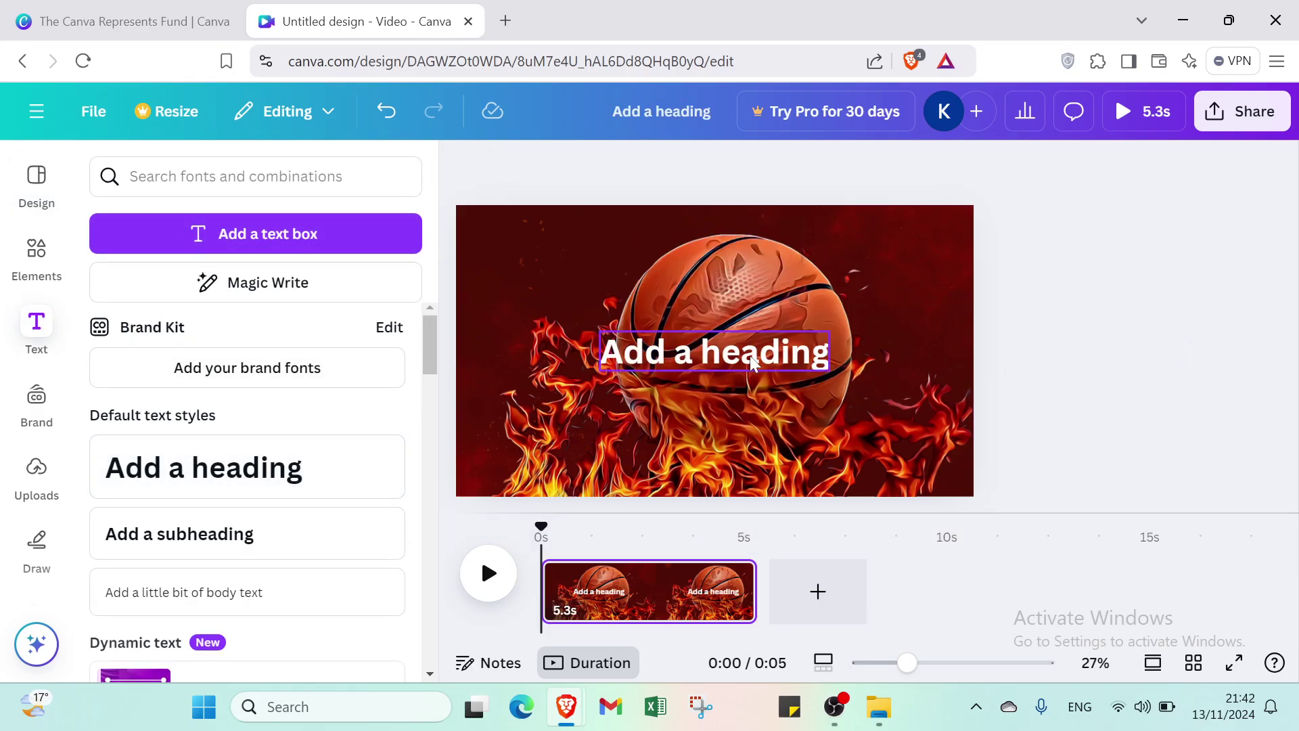
pyautogui.moveTo(753, 364); pyautogui.dragTo(739, 257)
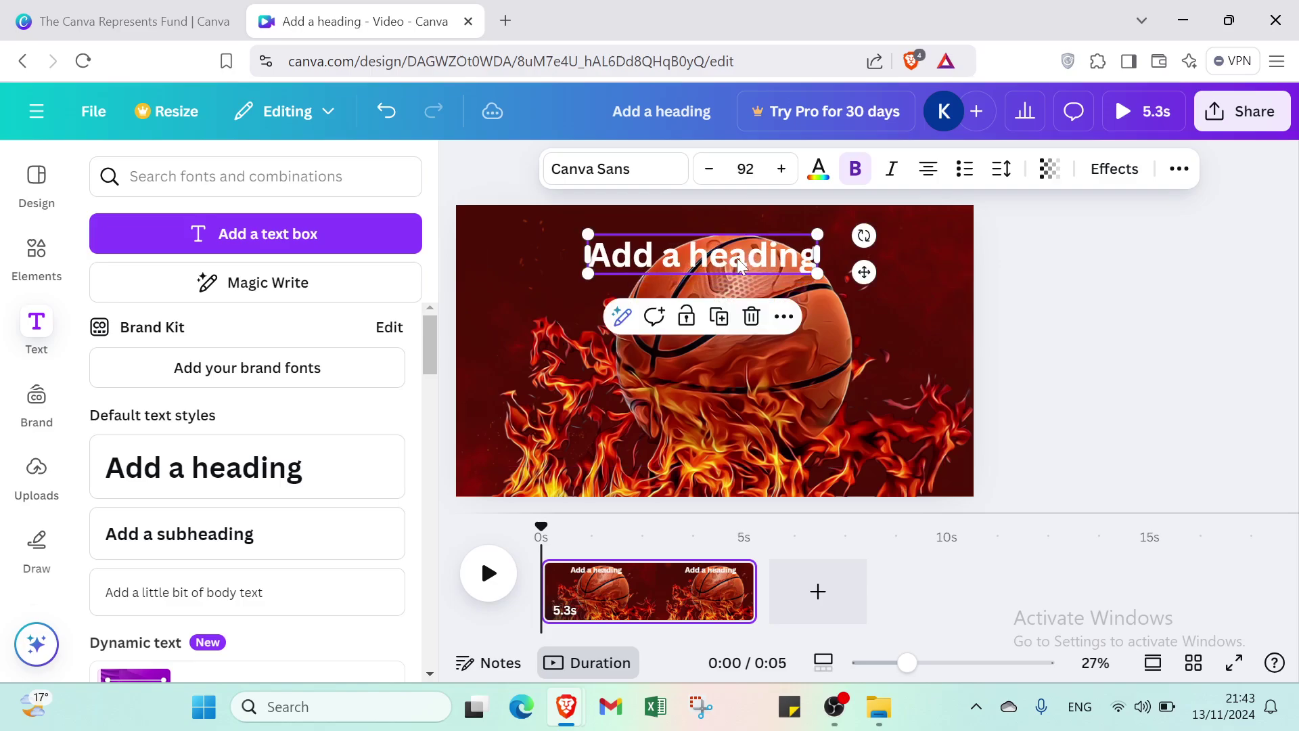
# Set the heading's font size to 200.
pyautogui.doubleClick(737, 257)
pyautogui.click(772, 172)
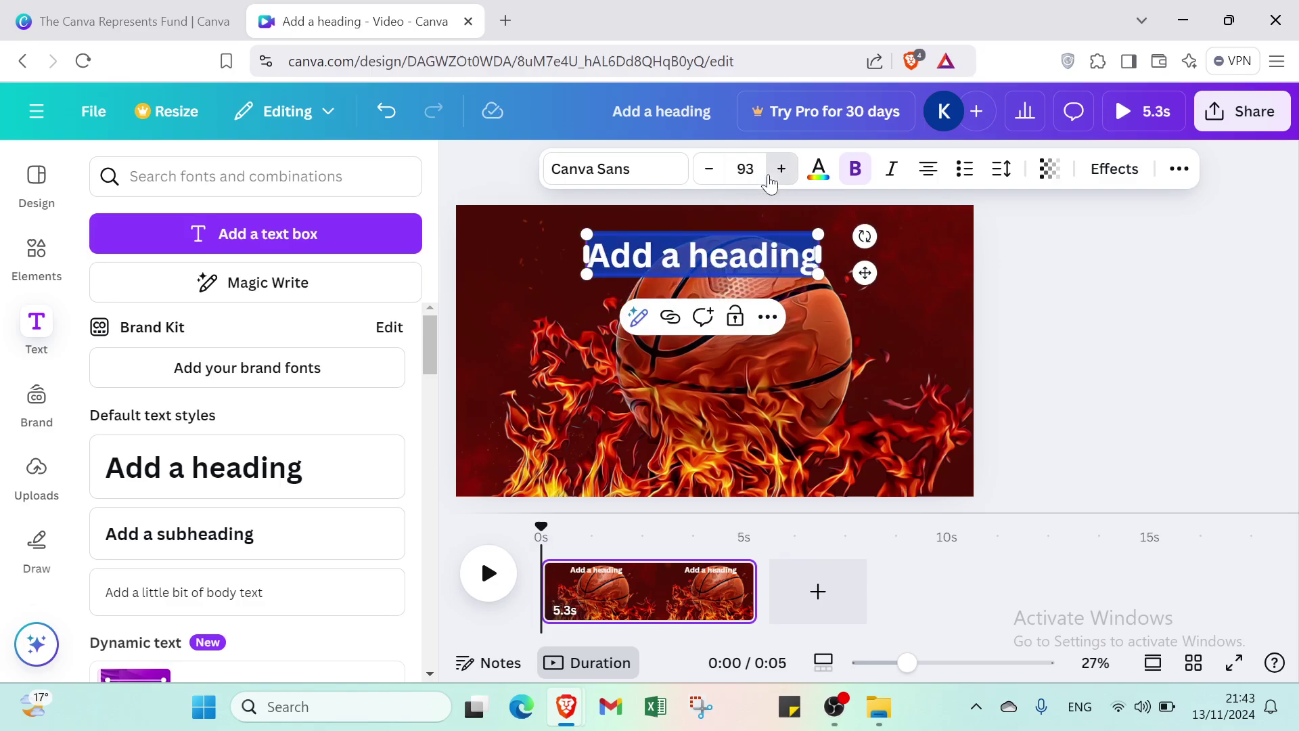
pyautogui.click(772, 173)
pyautogui.click(772, 173)
pyautogui.click(772, 172)
pyautogui.click(771, 173)
pyautogui.click(772, 174)
pyautogui.click(771, 175)
pyautogui.click(772, 174)
pyautogui.click(771, 175)
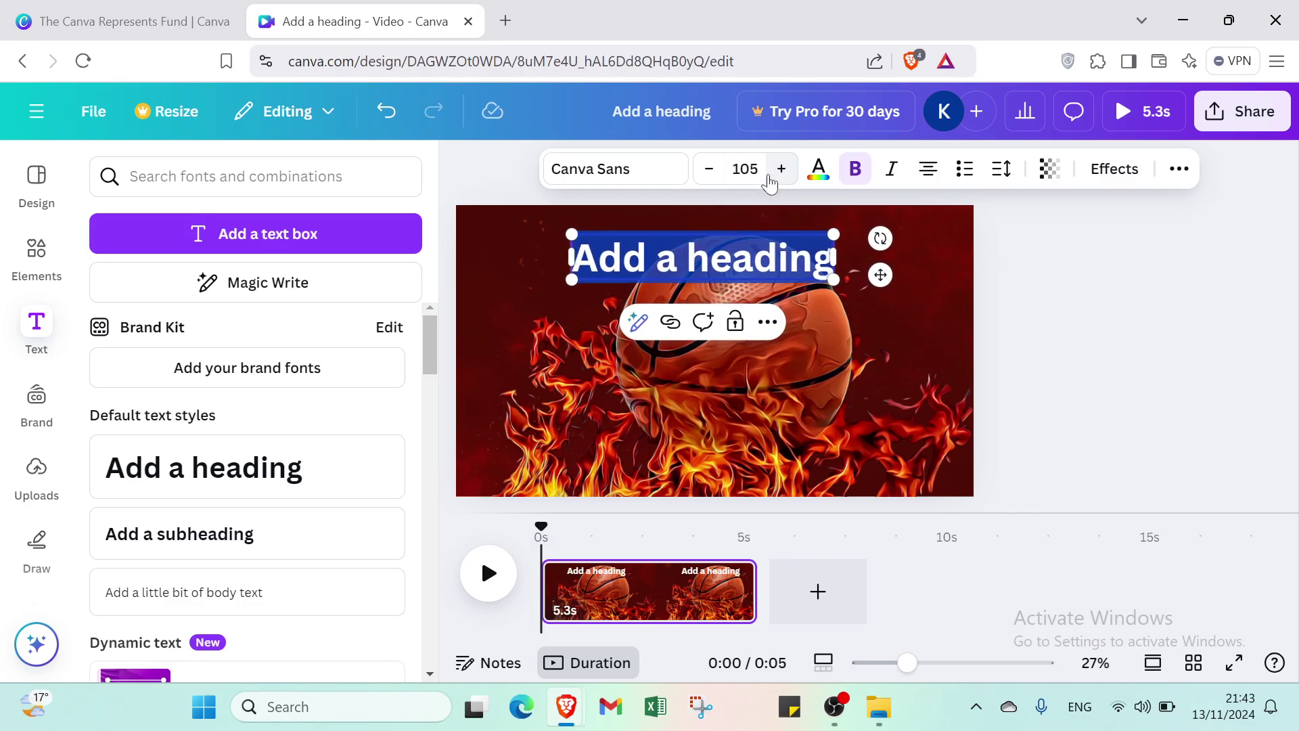
pyautogui.click(771, 174)
pyautogui.click(772, 174)
pyautogui.click(771, 175)
pyautogui.click(771, 175)
pyautogui.click(771, 174)
pyautogui.click(771, 174)
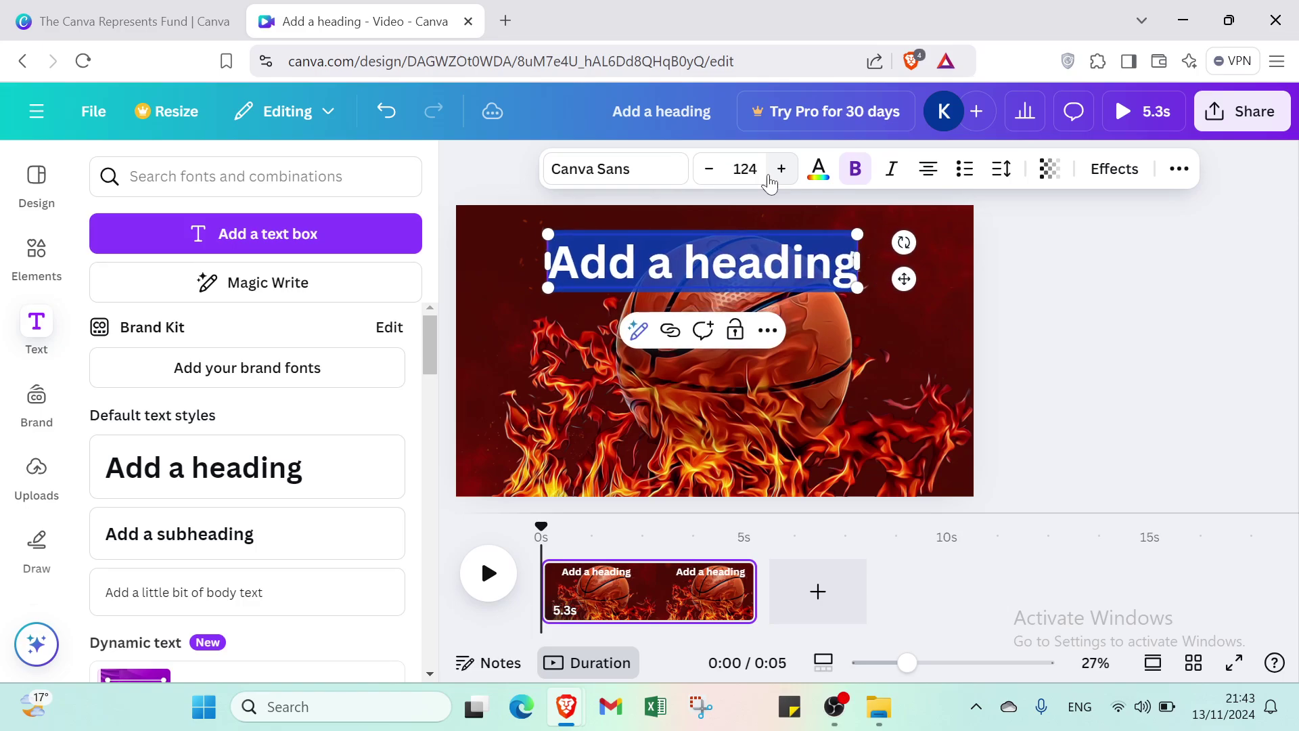
pyautogui.click(771, 174)
pyautogui.click(772, 175)
pyautogui.click(771, 175)
pyautogui.click(771, 175)
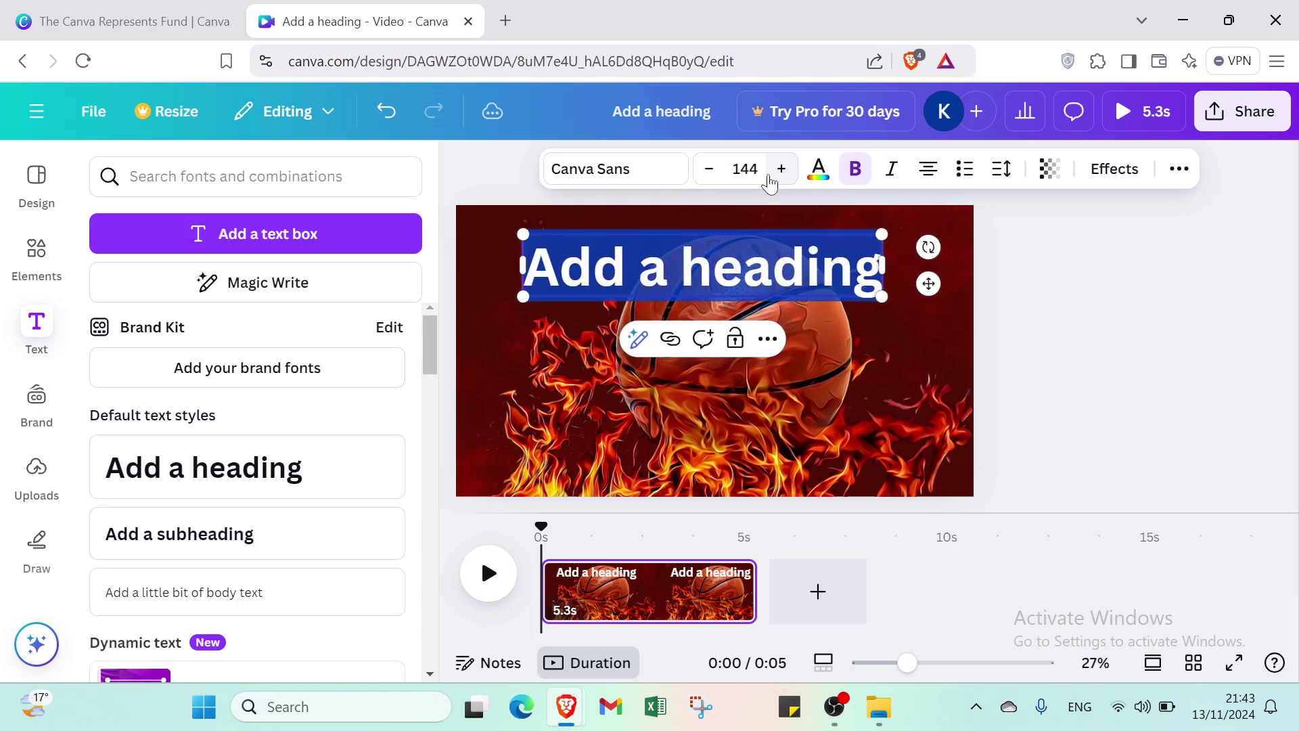
pyautogui.click(771, 175)
pyautogui.click(771, 175)
pyautogui.click(772, 175)
pyautogui.click(772, 175)
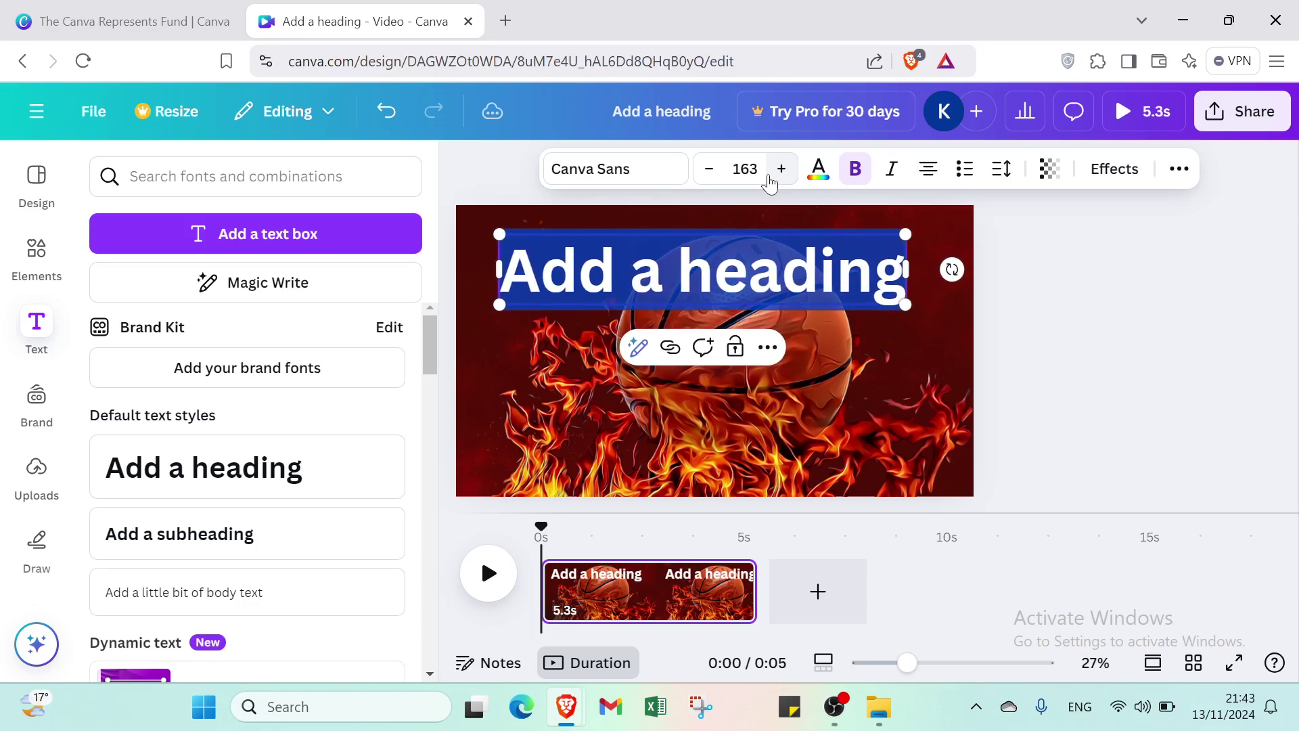
pyautogui.click(772, 175)
pyautogui.click(772, 174)
pyautogui.click(771, 174)
pyautogui.click(772, 175)
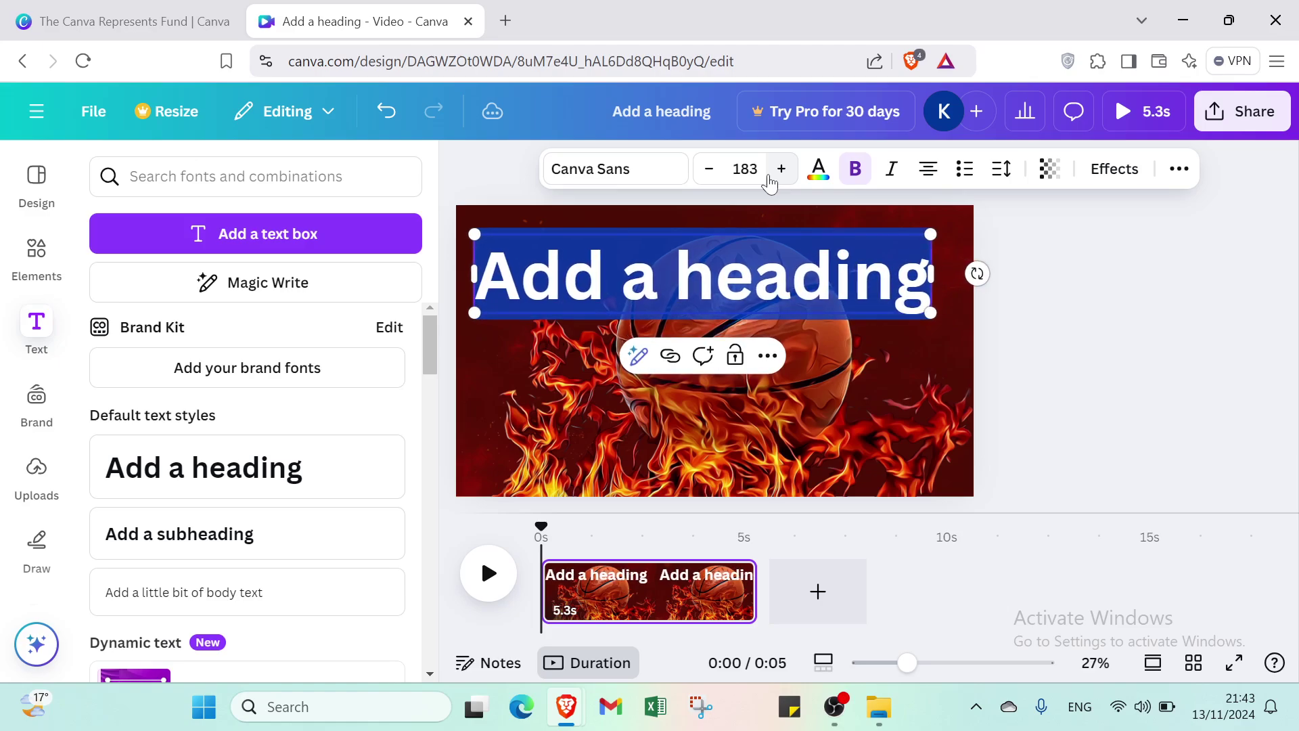
pyautogui.click(771, 174)
pyautogui.click(771, 175)
pyautogui.click(771, 175)
pyautogui.click(772, 174)
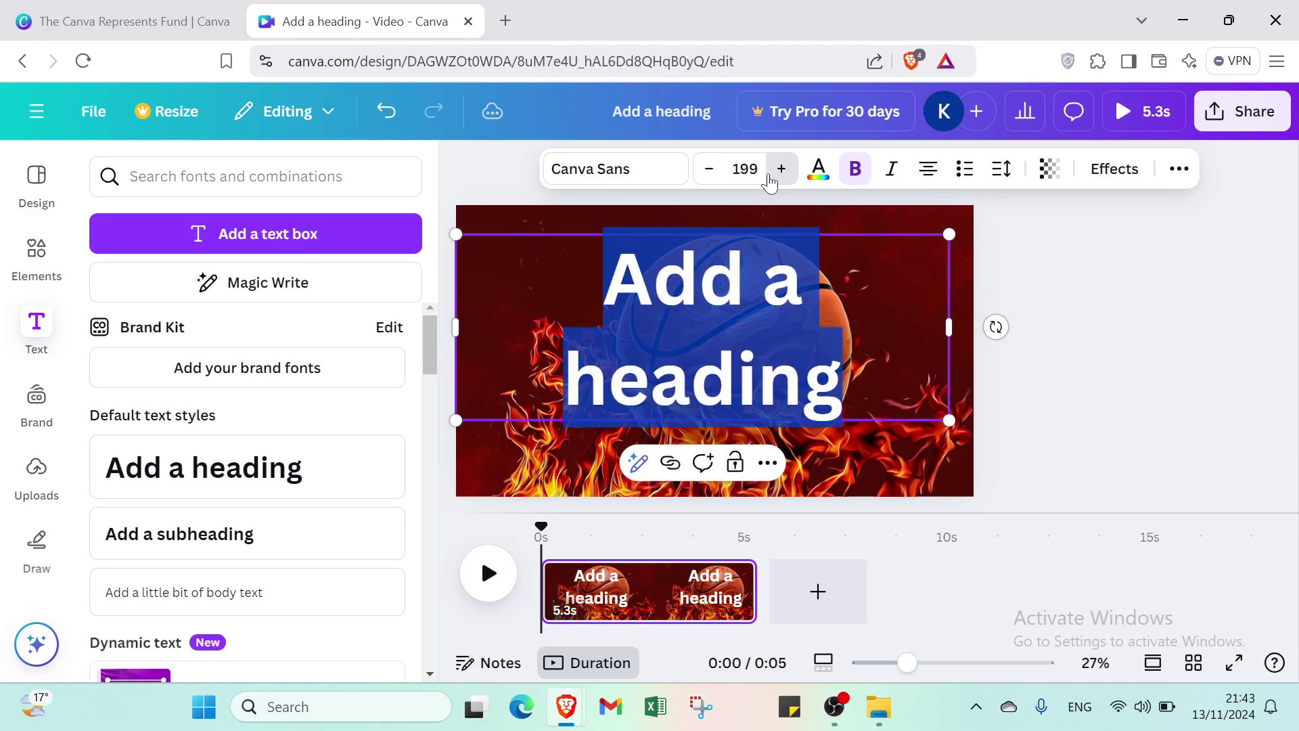
pyautogui.click(772, 174)
pyautogui.click(710, 170)
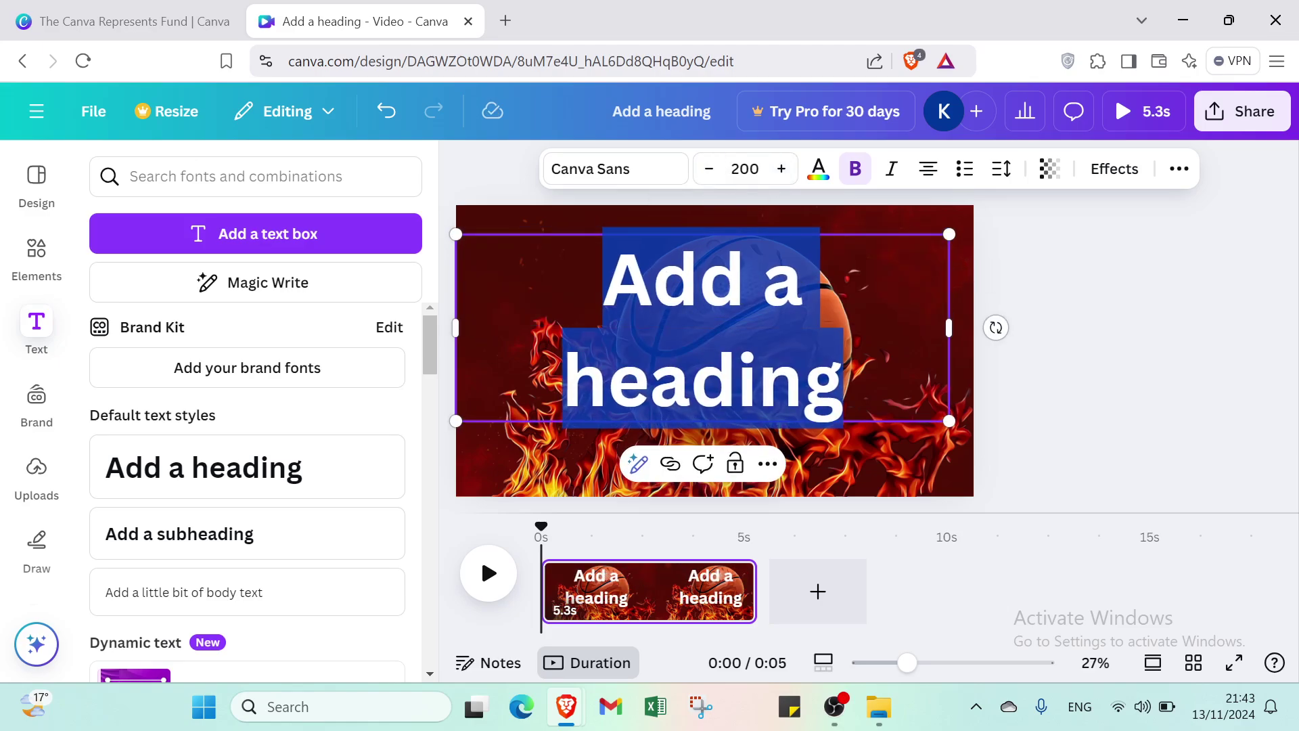
# Replace the heading's text with "Basketball shoes" and raise it to the page's upper edge.
pyautogui.write('b')
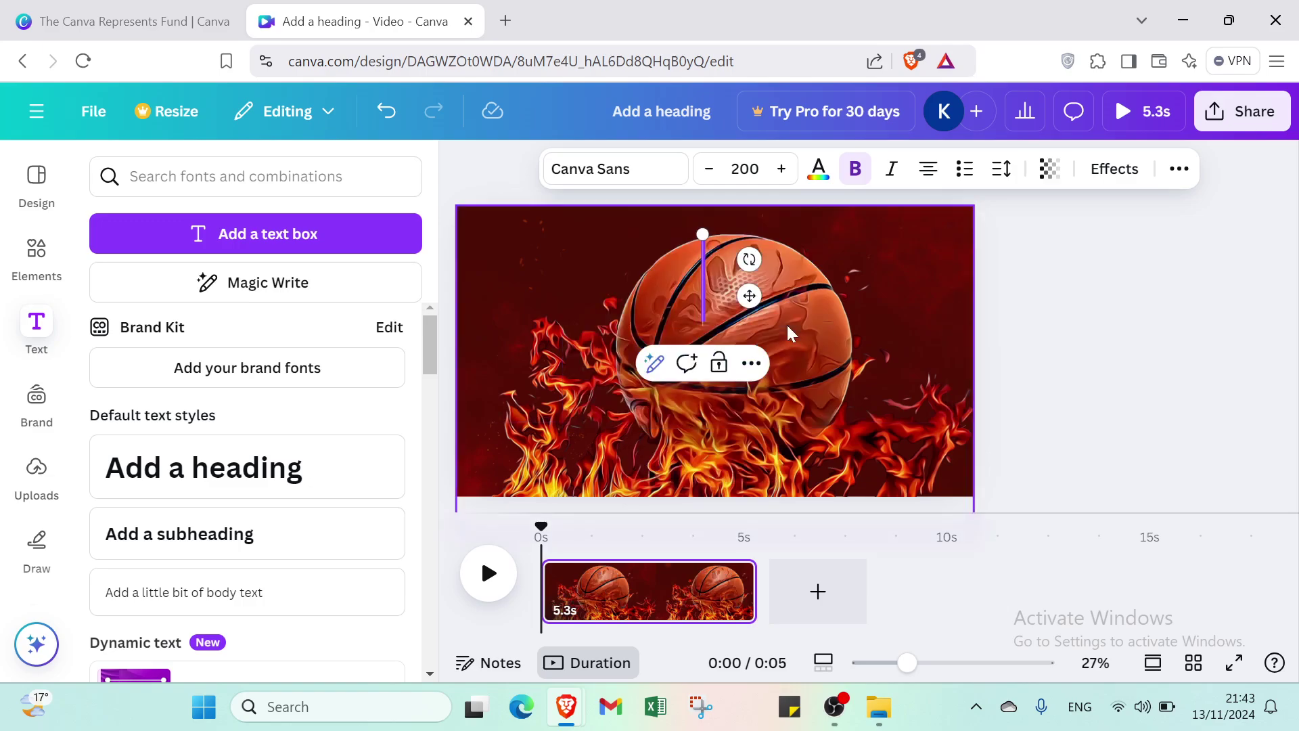
pyautogui.press('BackSpace')
pyautogui.write('B')
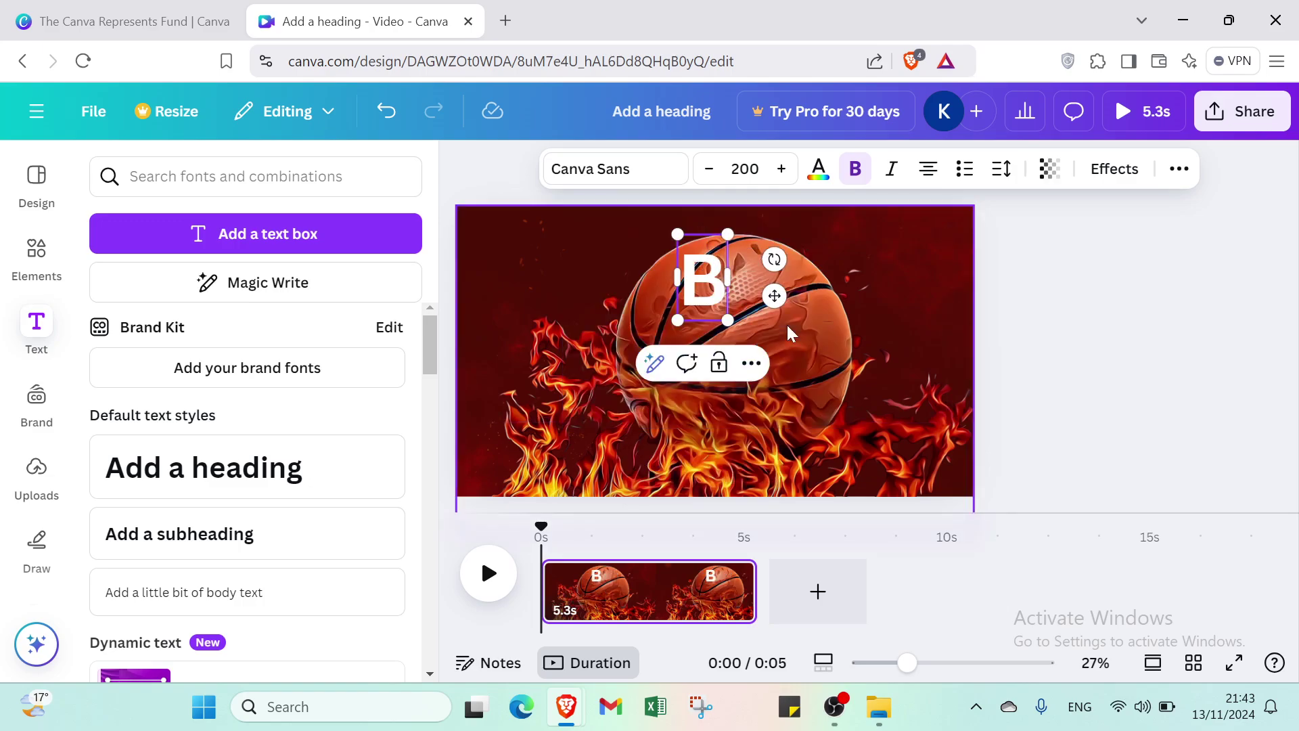
pyautogui.write('asketb')
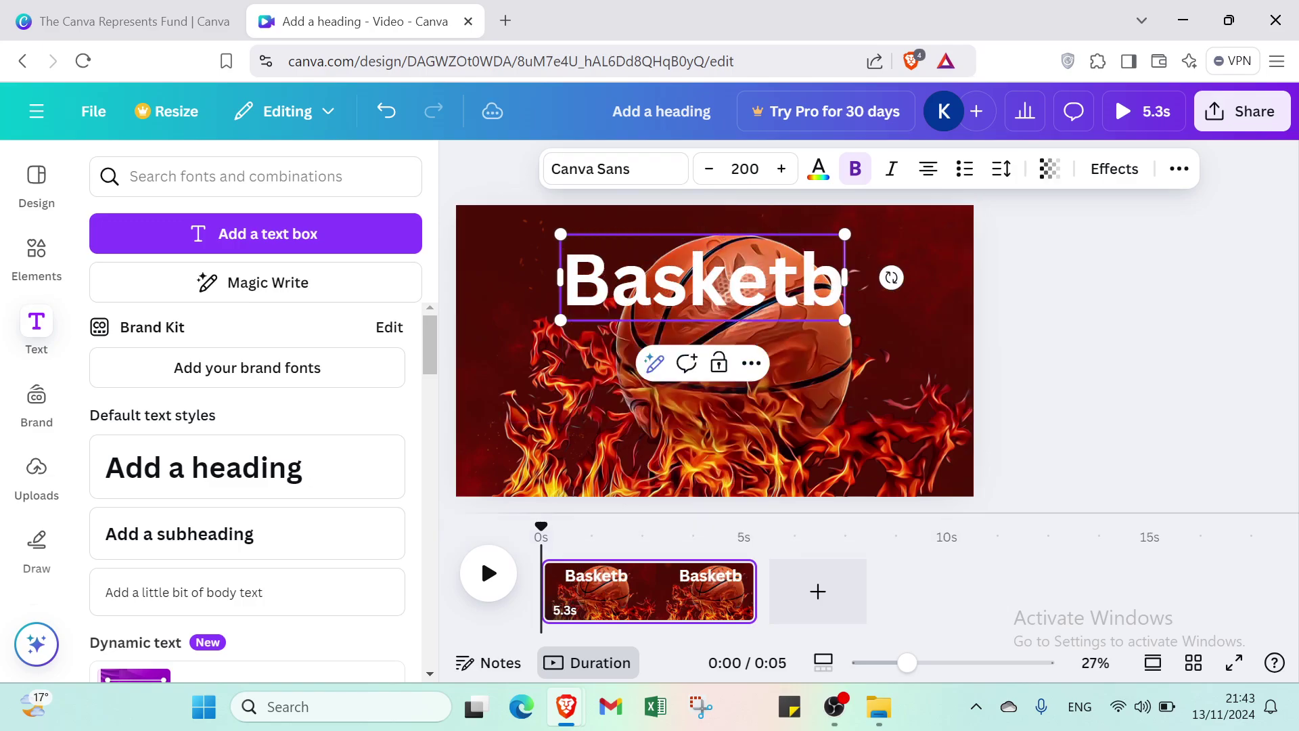
pyautogui.write('all shoes')
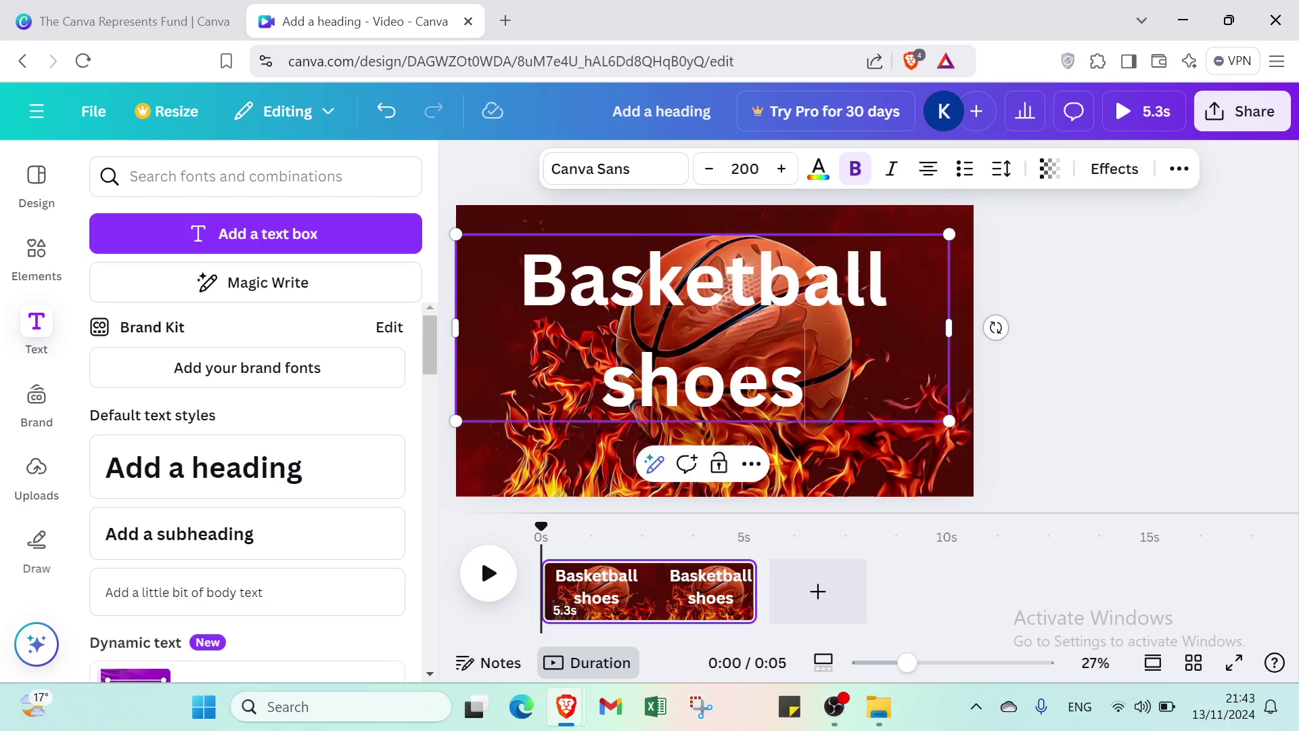
pyautogui.click(1079, 435)
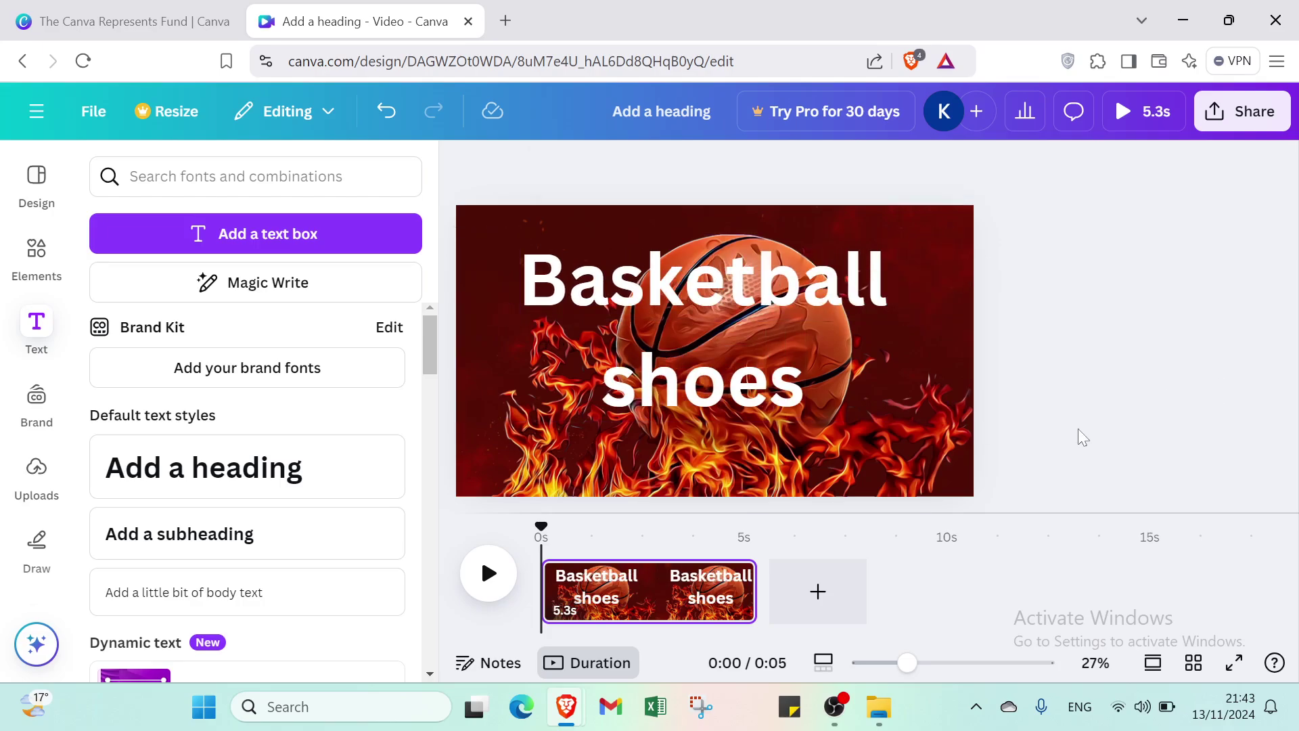
pyautogui.moveTo(769, 351)
pyautogui.mouseDown()
pyautogui.moveTo(774, 309)
pyautogui.moveTo(769, 327)
pyautogui.mouseUp()
# Search the elements library for "logos basketball" and limit the results to graphics.
pyautogui.click(57, 276)
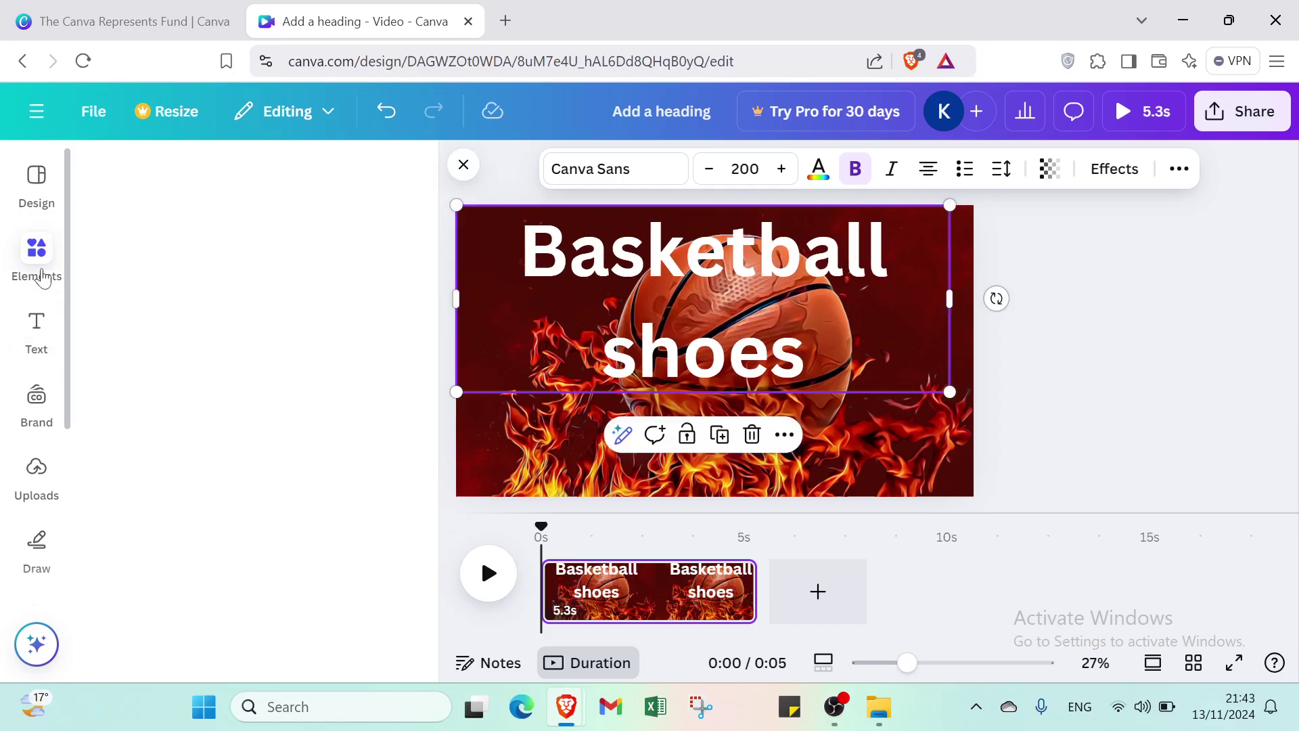
pyautogui.click(203, 176)
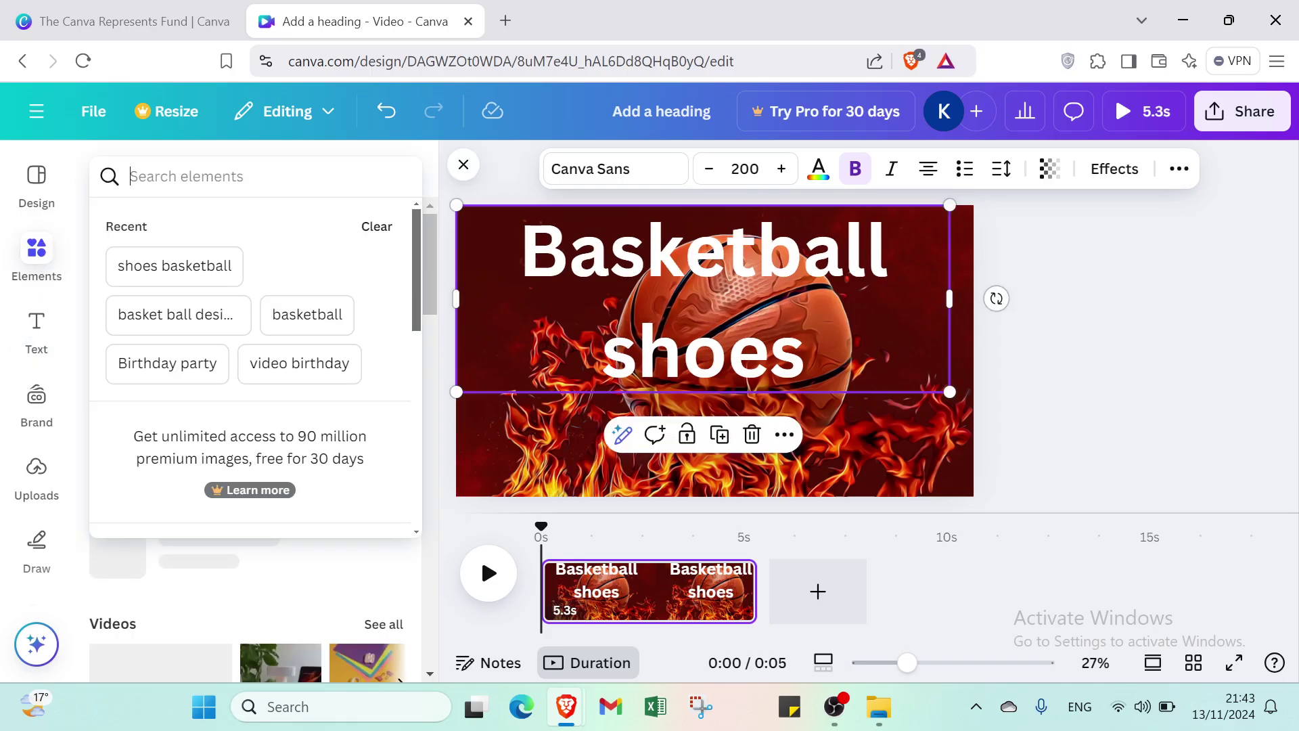
pyautogui.write('lo')
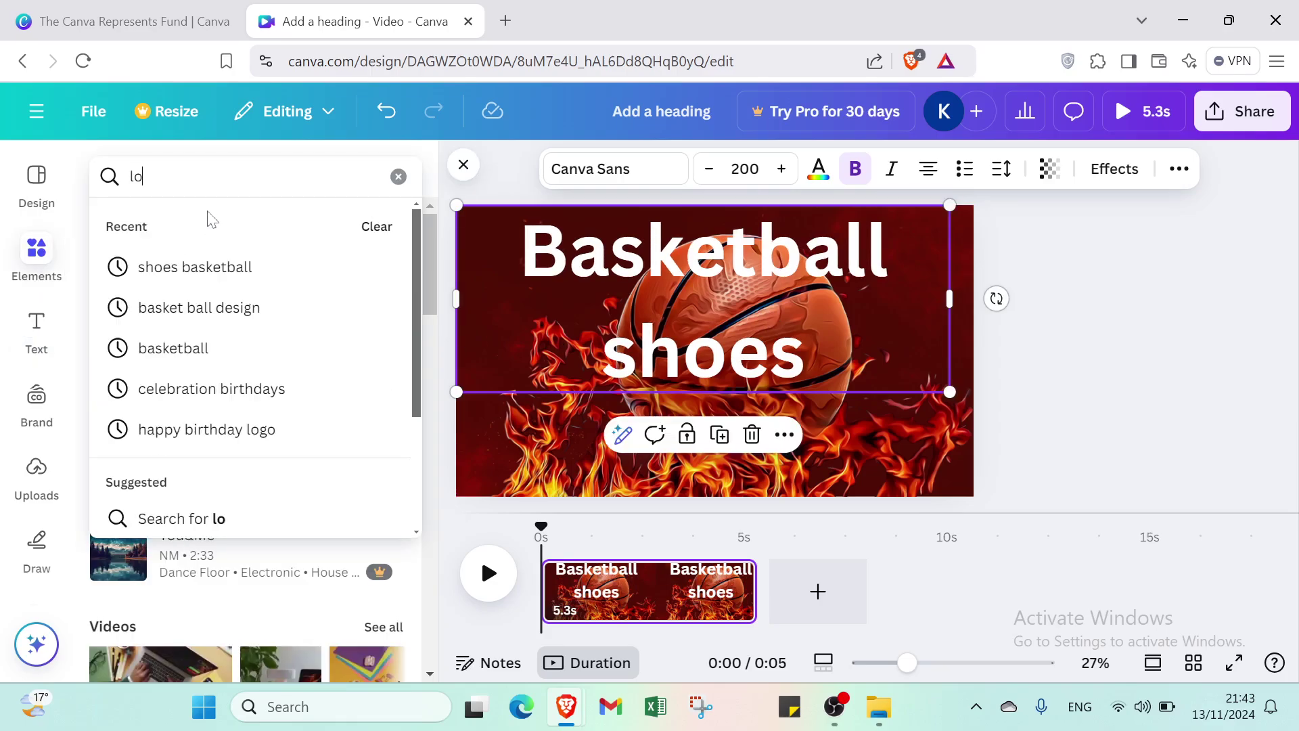
pyautogui.write('gos')
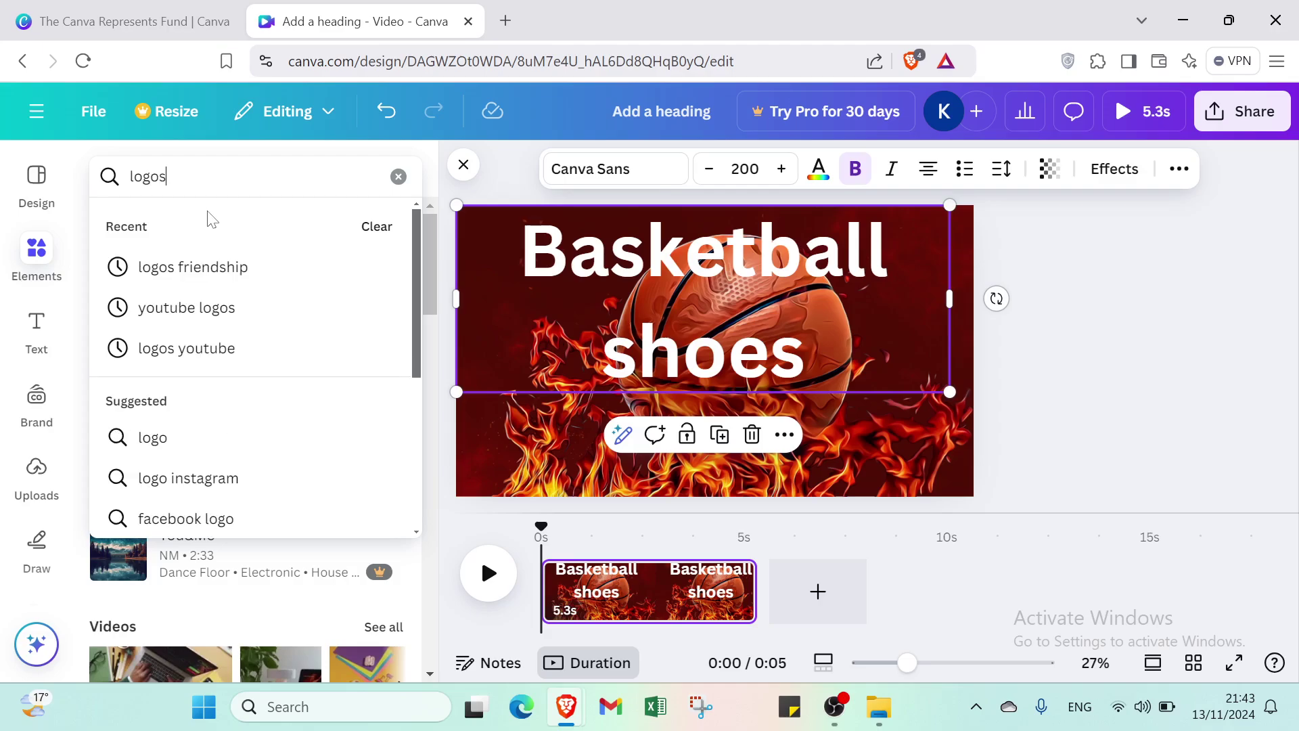
pyautogui.write(' basketba')
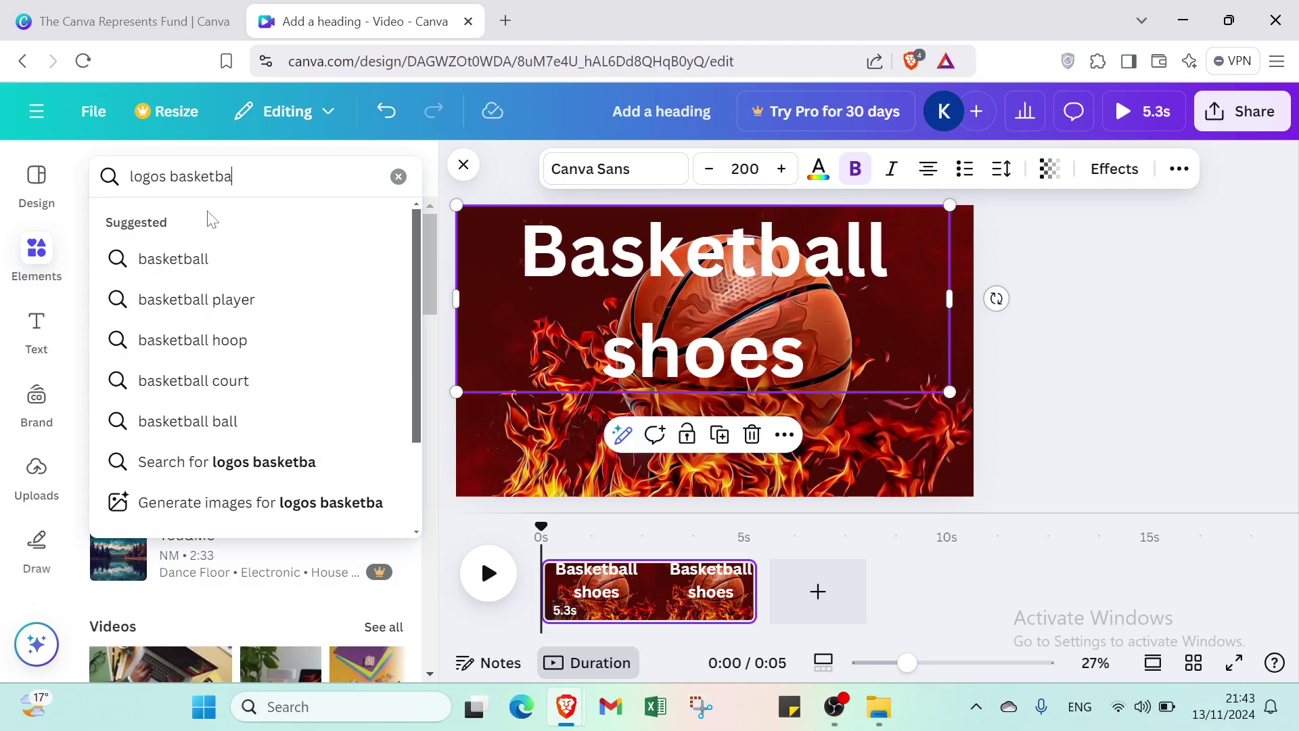
pyautogui.write('ll')
pyautogui.press('Return')
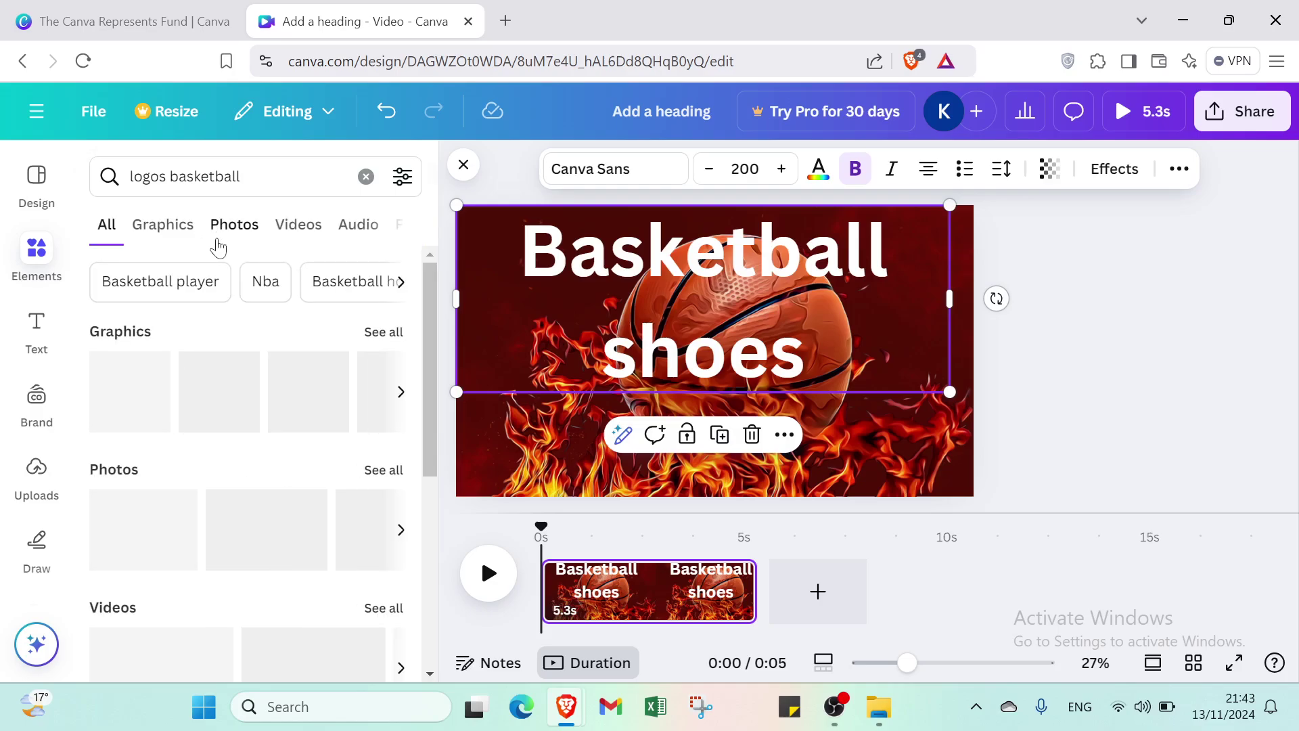
pyautogui.click(160, 224)
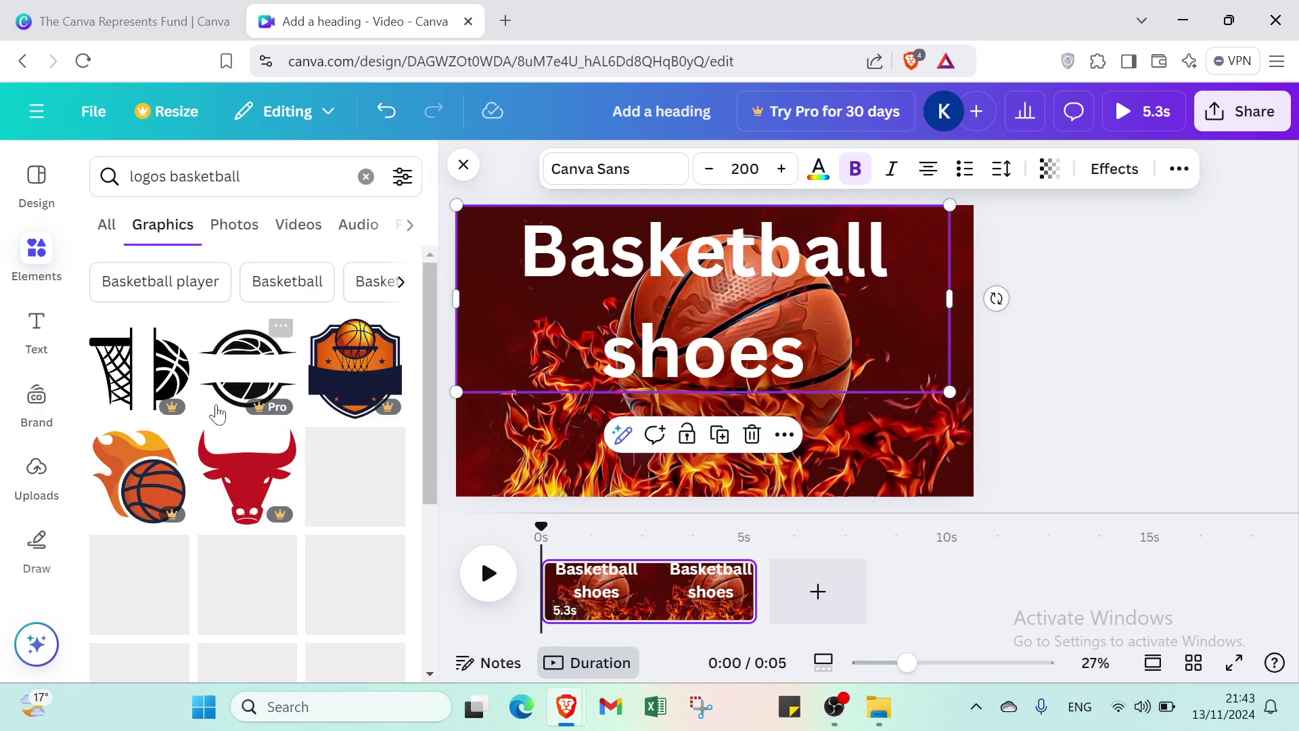
# Add the blue hexagonal basketball badge in the page's upper-left corner and lower the heading below the badge's midpoint.
pyautogui.click(345, 489)
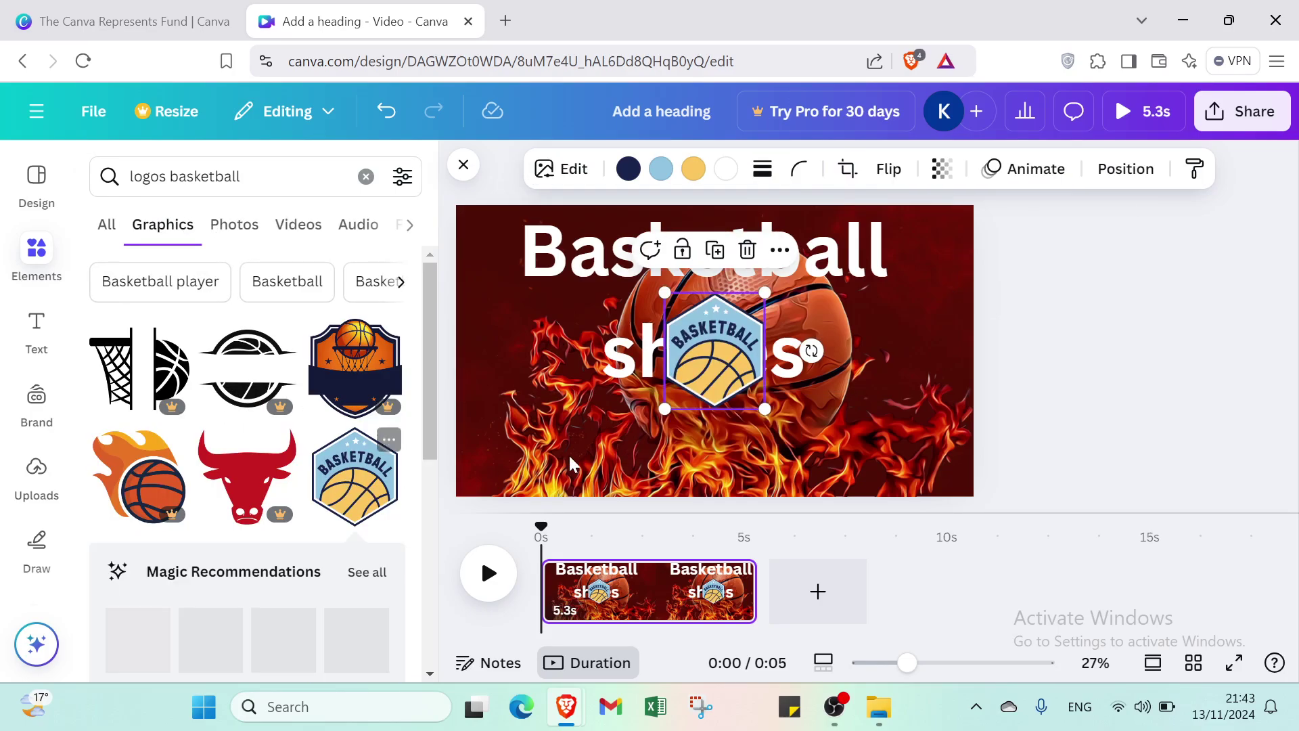
pyautogui.moveTo(600, 325); pyautogui.dragTo(594, 377)
pyautogui.moveTo(669, 329); pyautogui.dragTo(674, 366)
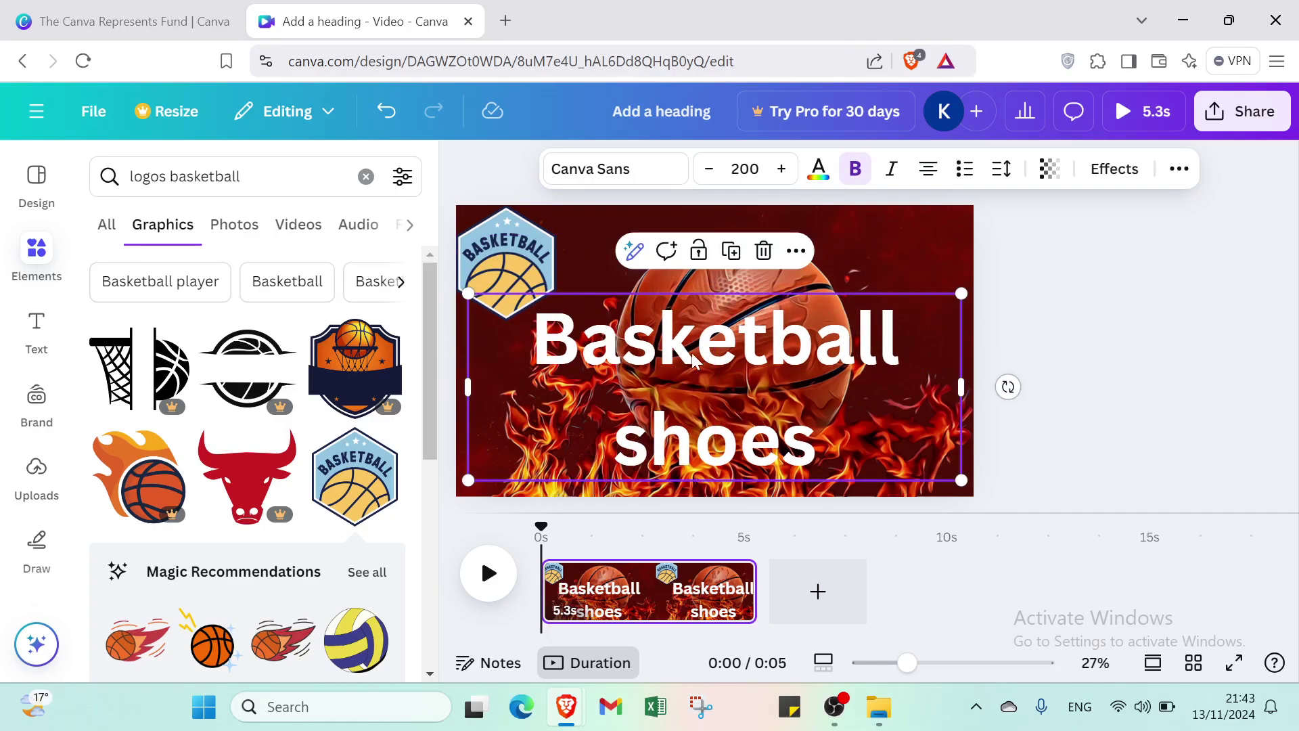
pyautogui.click(1159, 316)
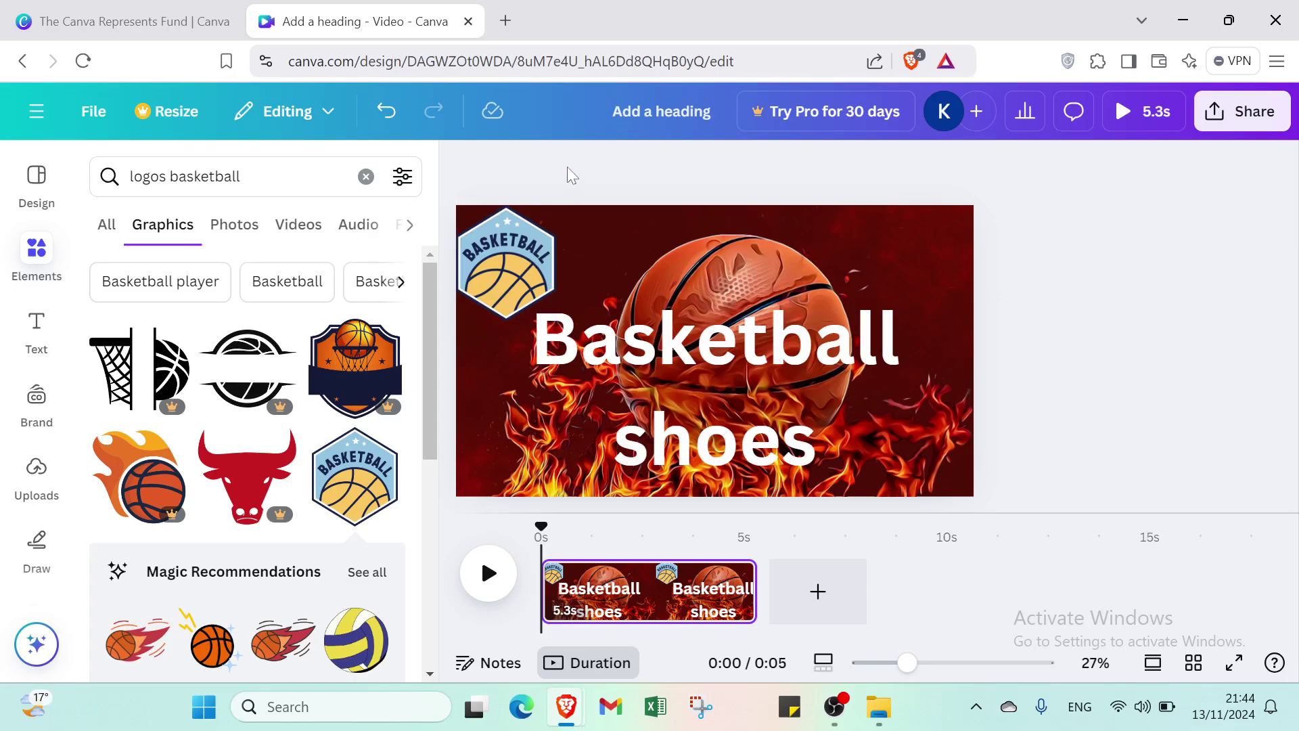
# Add a blank second page to the video after the basketball shoes page.
pyautogui.scroll(-5, 292, 483)
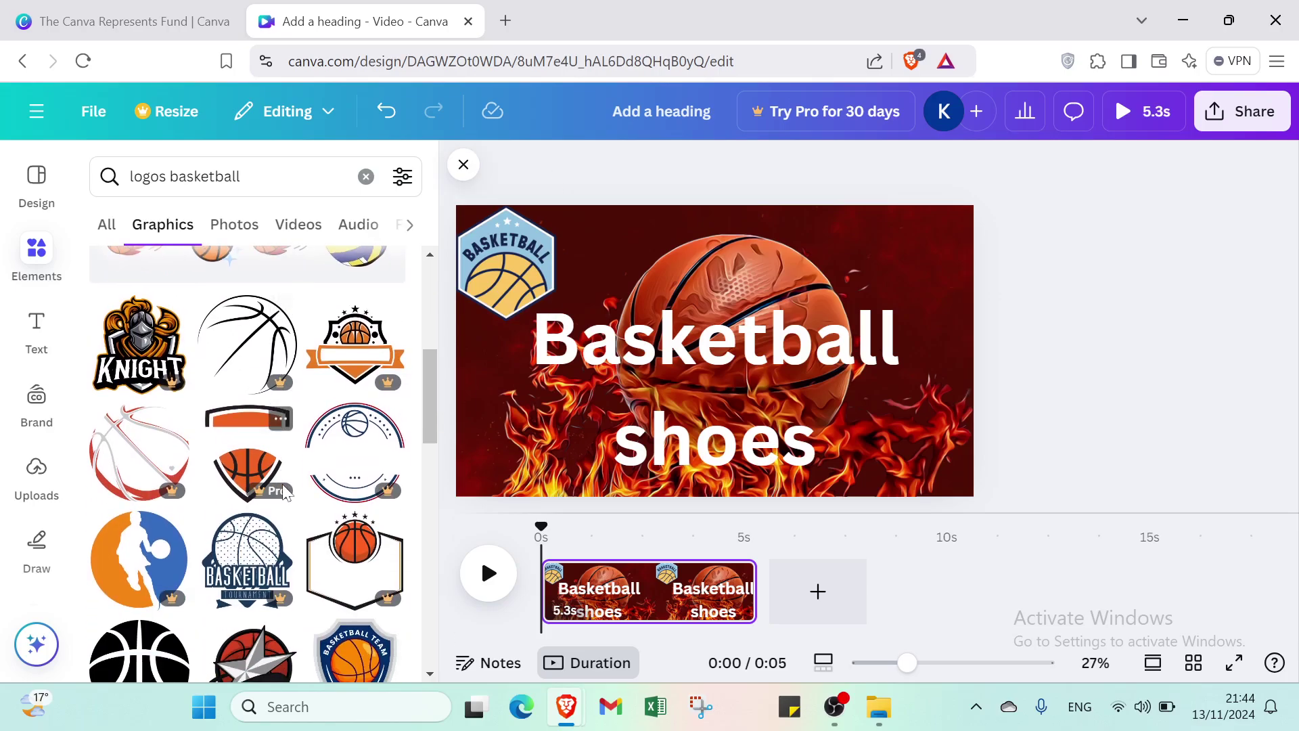
pyautogui.scroll(-3, 178, 504)
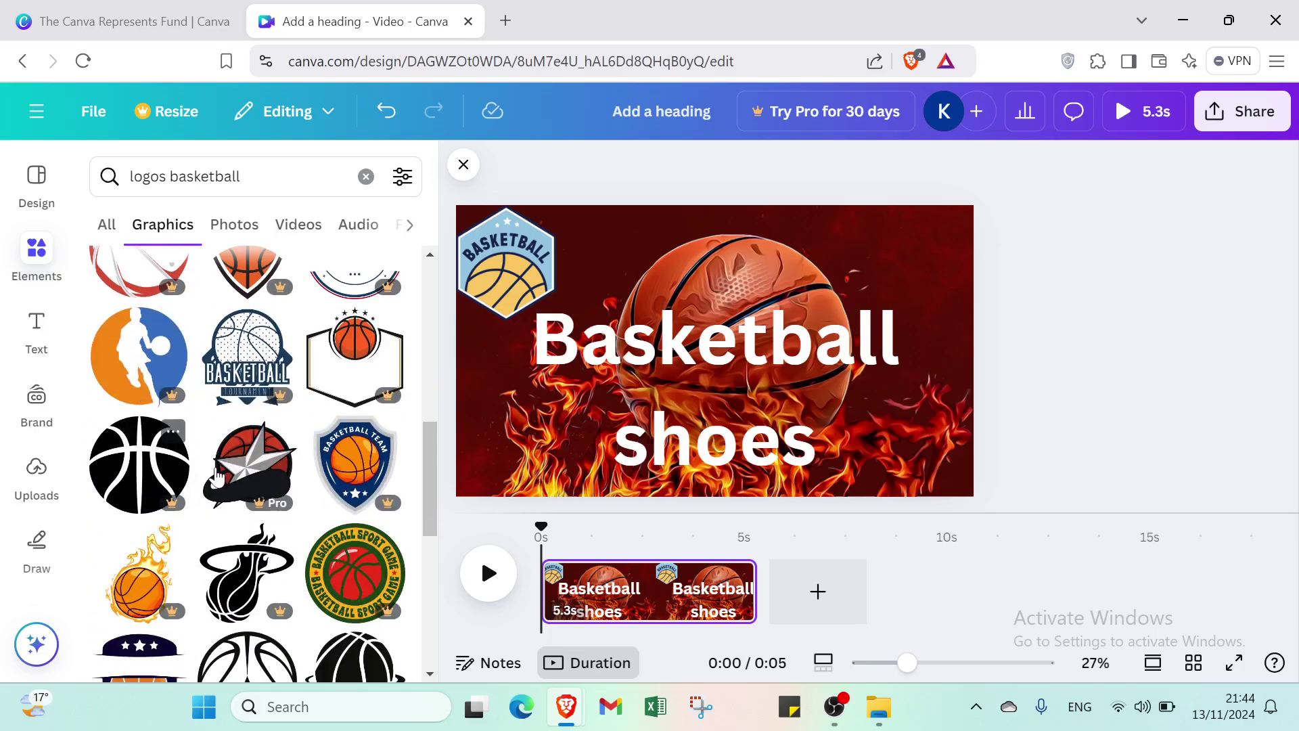
pyautogui.click(35, 177)
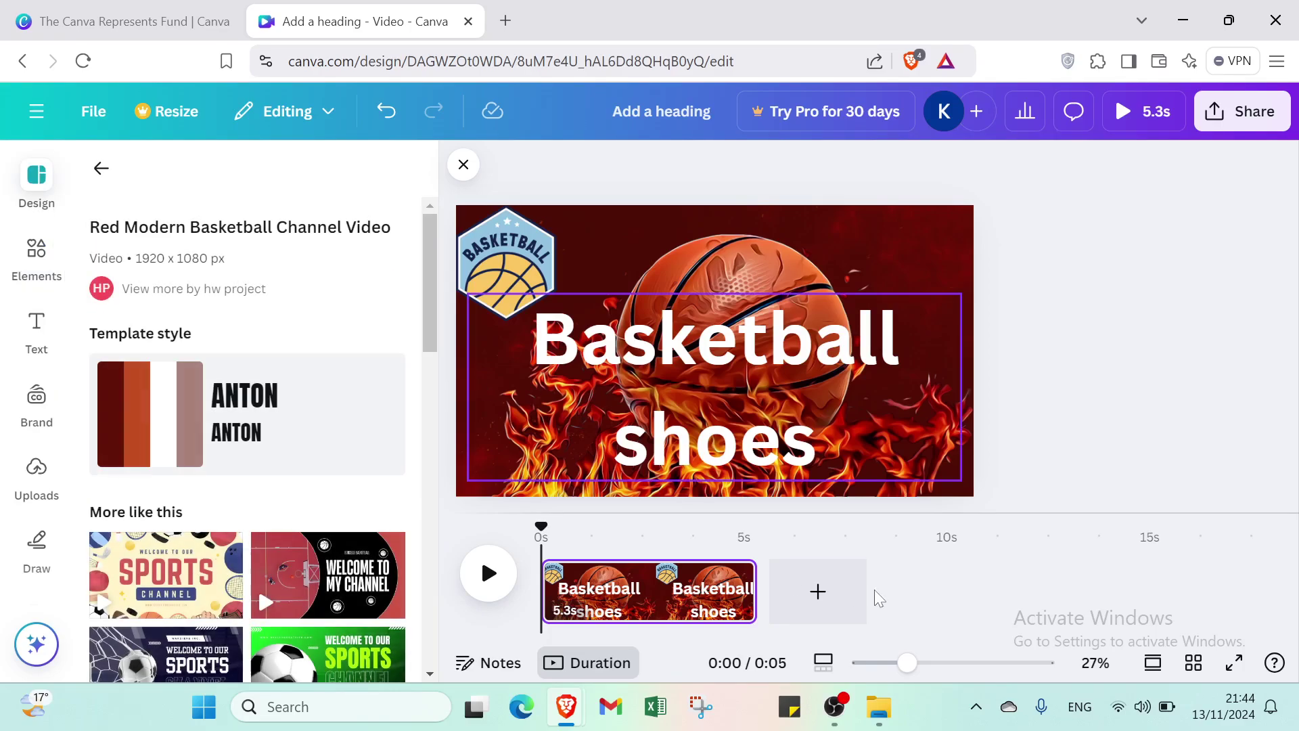
pyautogui.click(855, 595)
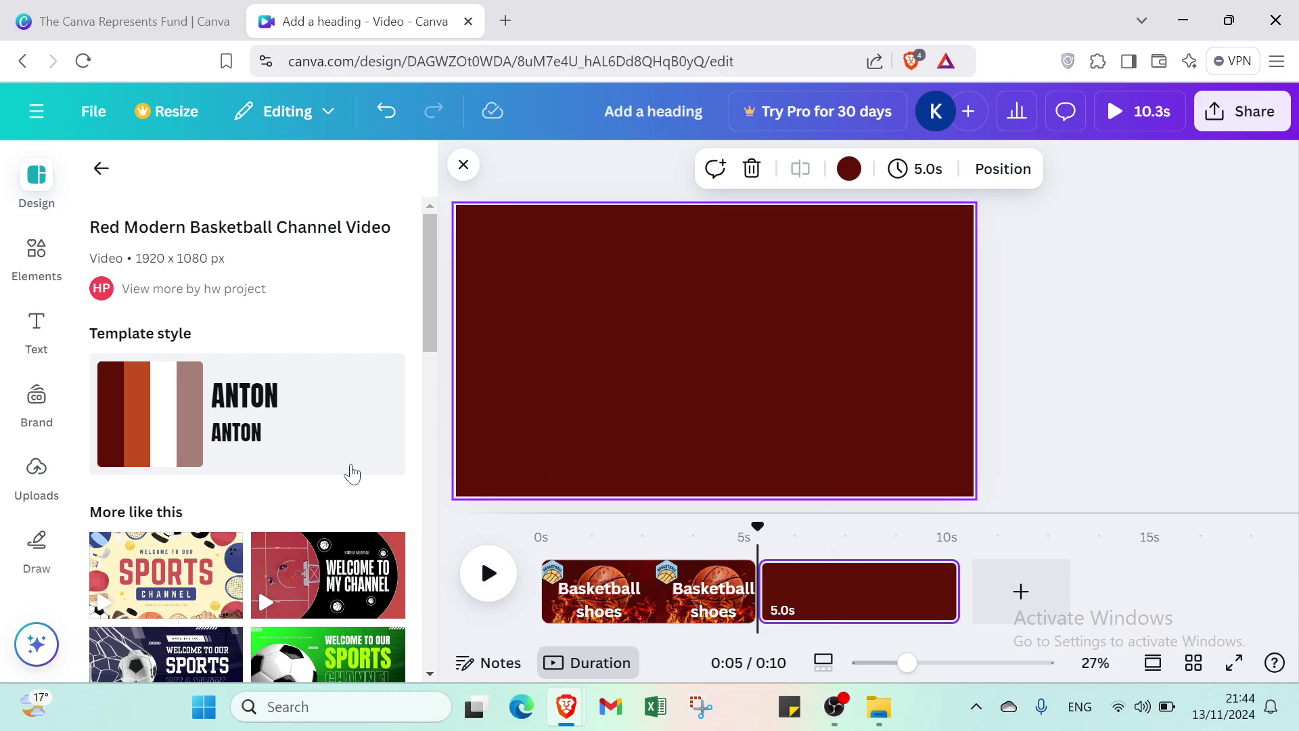
# Apply the template's Anton style to the second page and delete its heading, subheading and body text.
pyautogui.click(92, 420)
pyautogui.click(38, 474)
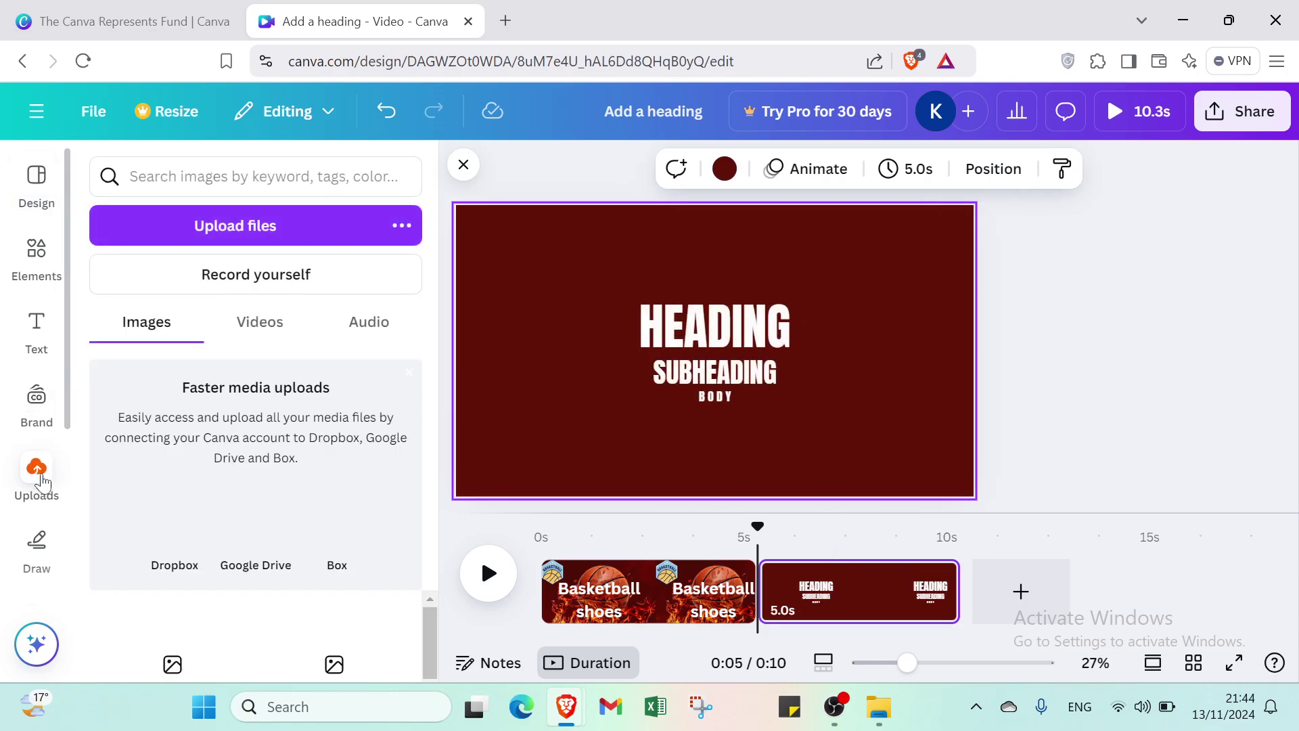
pyautogui.click(663, 349)
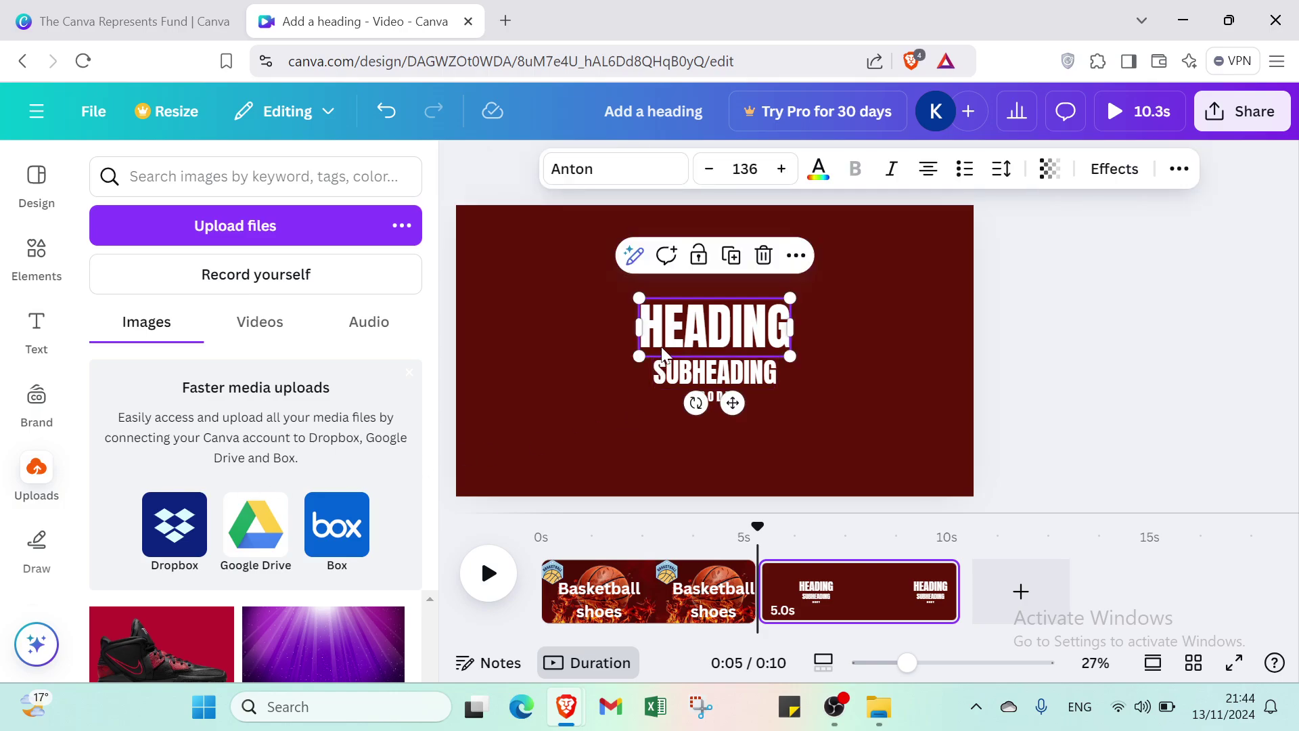
pyautogui.press('Delete')
pyautogui.click(672, 366)
pyautogui.press('Delete')
pyautogui.click(700, 392)
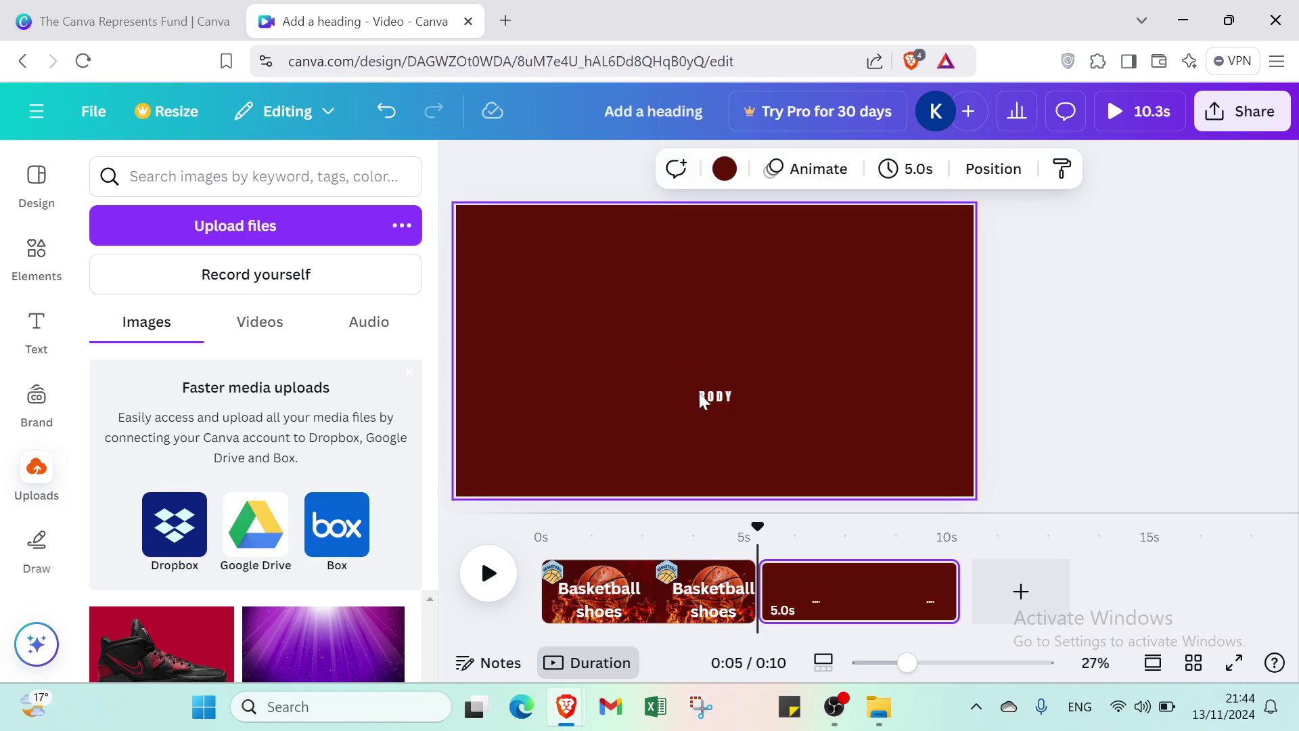
pyautogui.press('Delete')
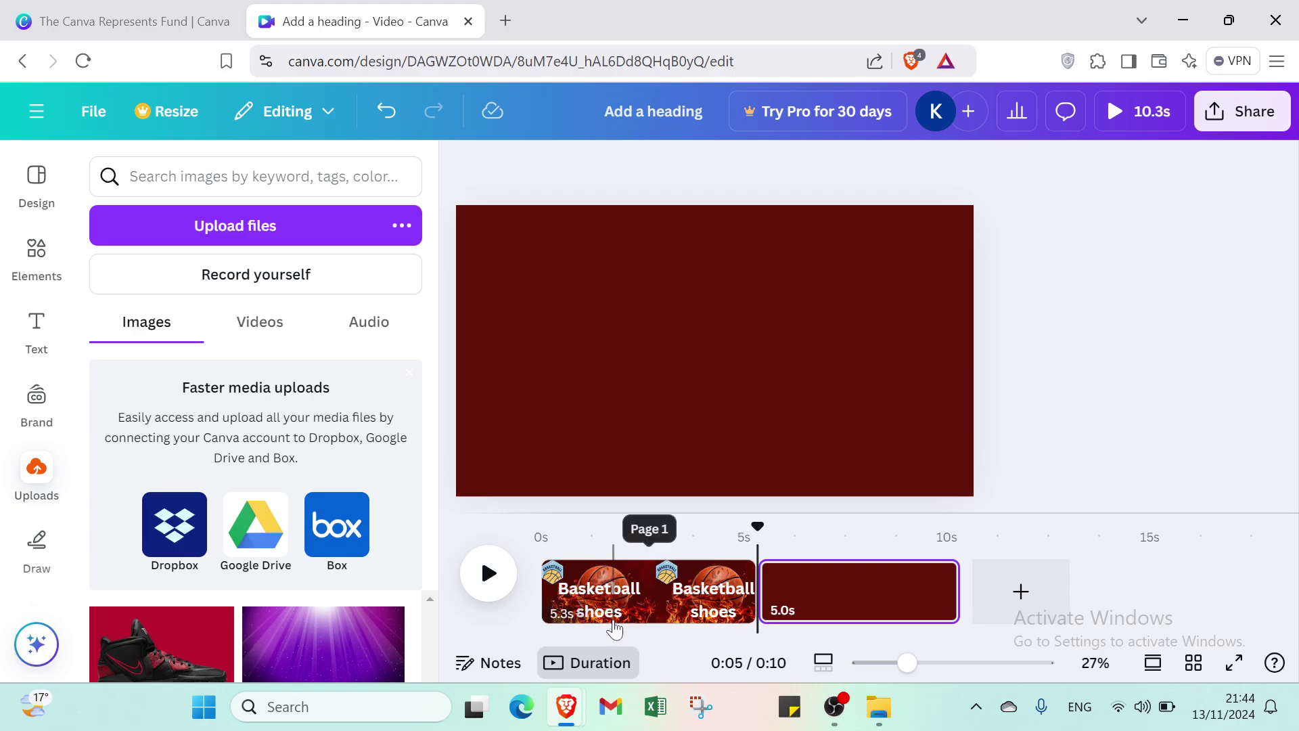
# Add the uploaded black and red sneaker image to the second page and stretch it to cover the whole page.
pyautogui.click(203, 629)
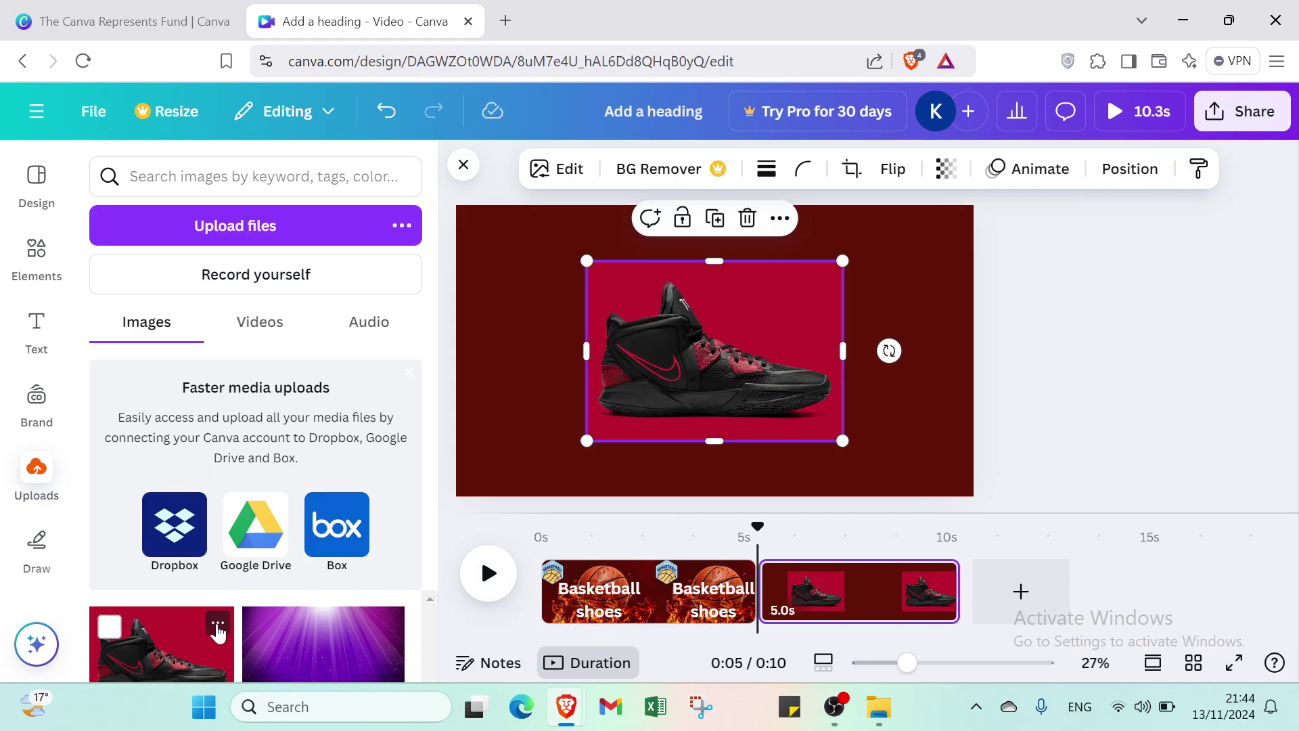
pyautogui.moveTo(717, 263); pyautogui.dragTo(716, 211)
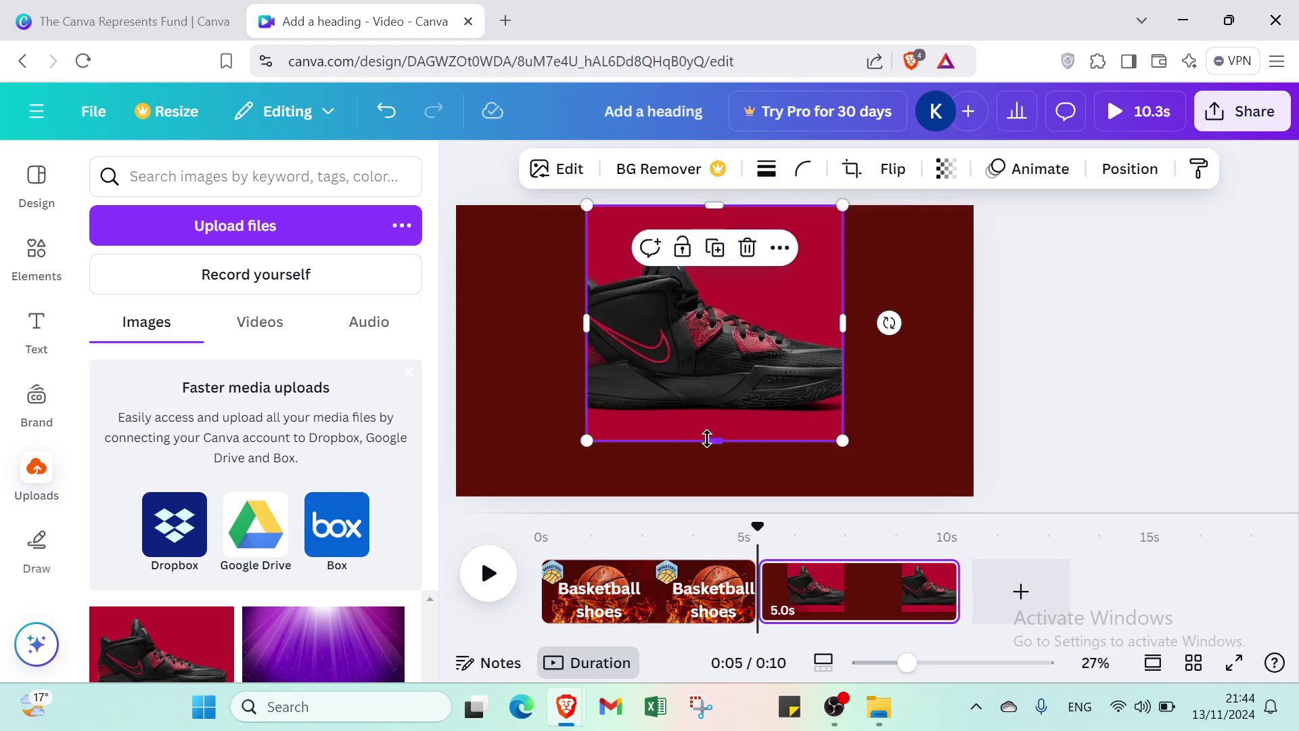
pyautogui.moveTo(707, 438); pyautogui.dragTo(714, 485)
pyautogui.moveTo(577, 348); pyautogui.dragTo(457, 348)
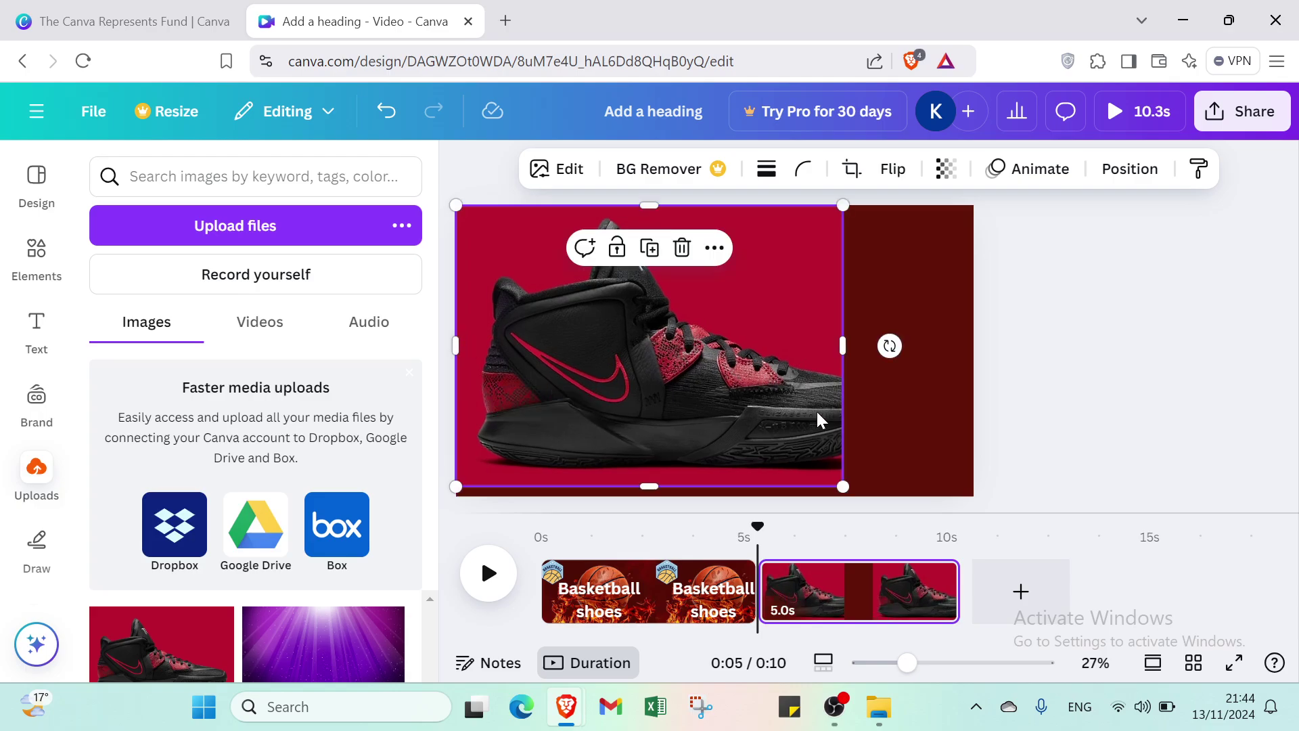
pyautogui.moveTo(846, 353); pyautogui.dragTo(974, 408)
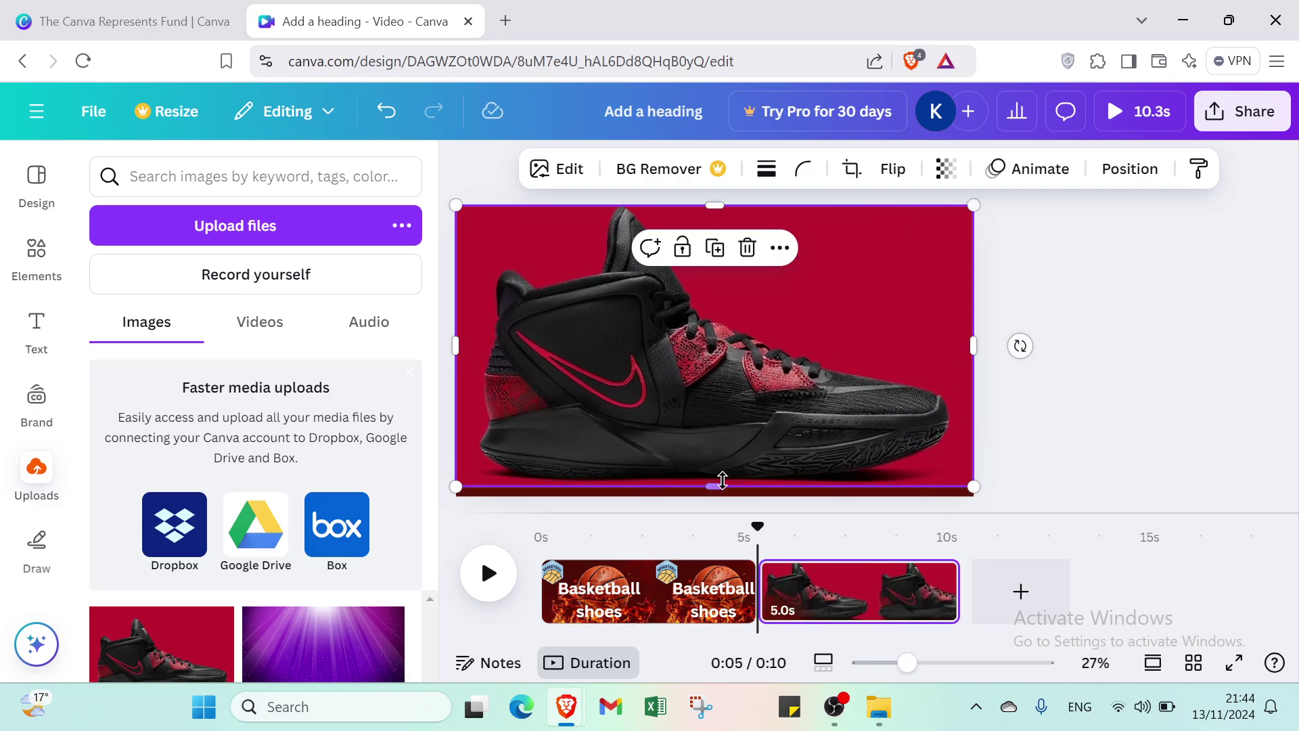
pyautogui.moveTo(720, 488); pyautogui.dragTo(720, 496)
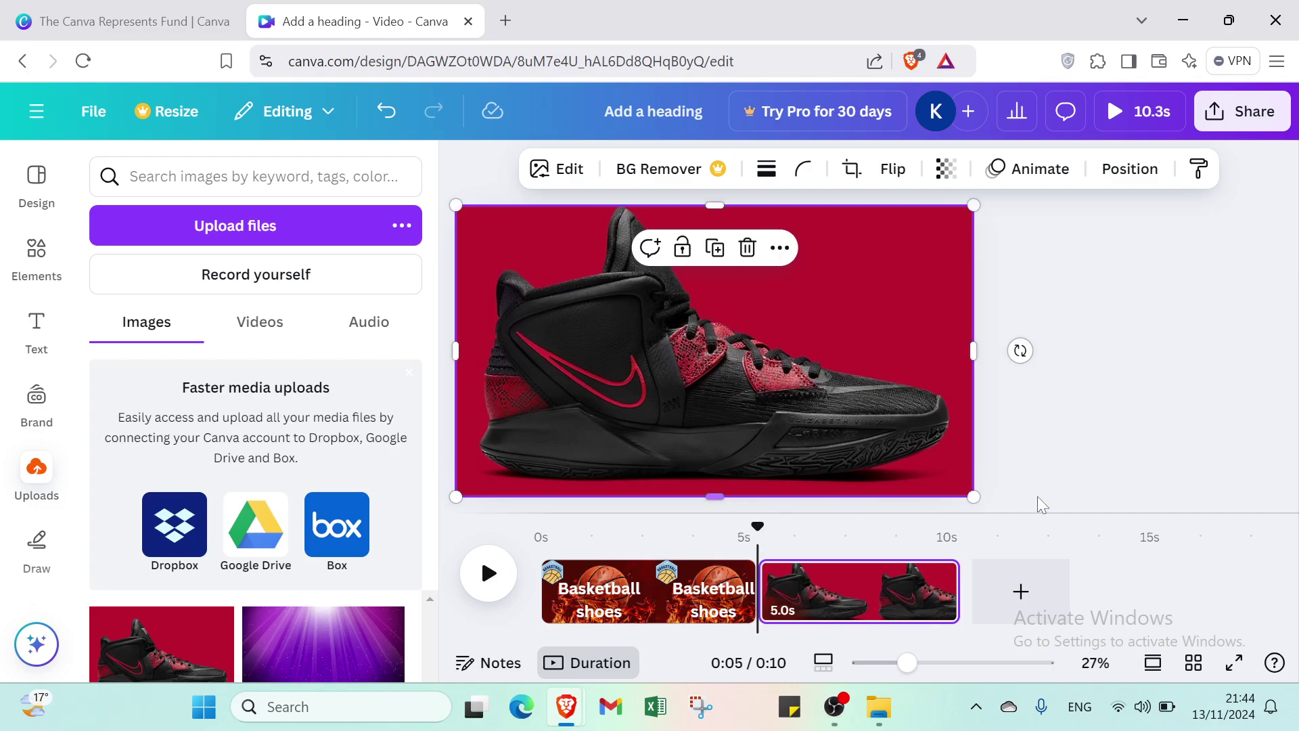
pyautogui.click(1078, 486)
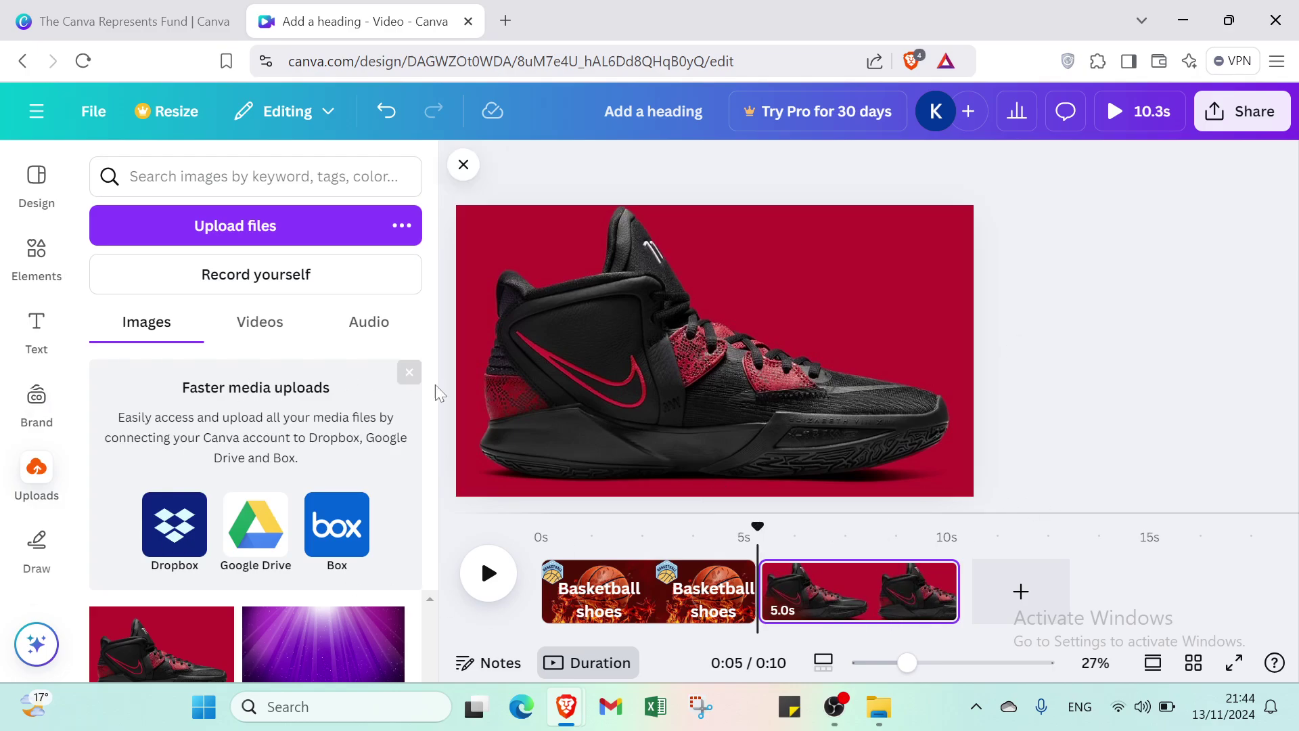
# Record a clip of about 11 seconds over the second page with No camera selected, and exit the recording studio without saving.
pyautogui.click(256, 289)
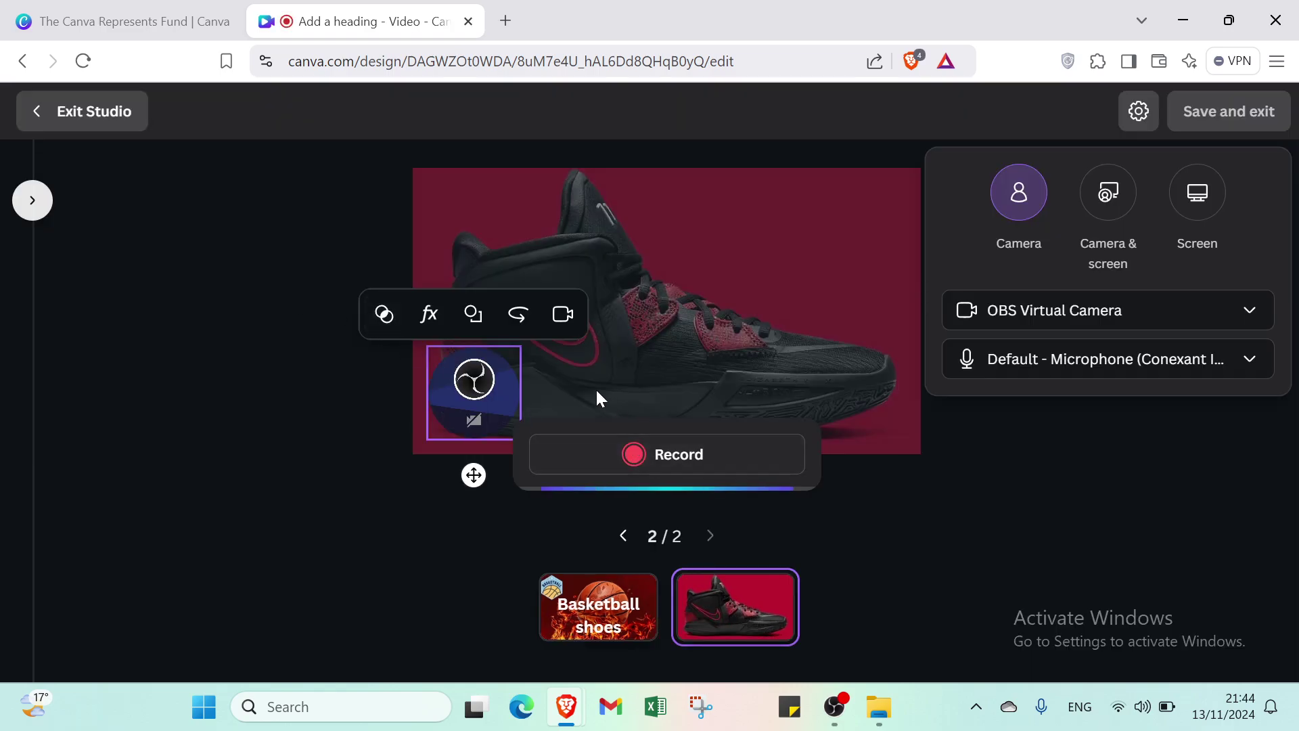
pyautogui.click(1251, 306)
pyautogui.click(1116, 406)
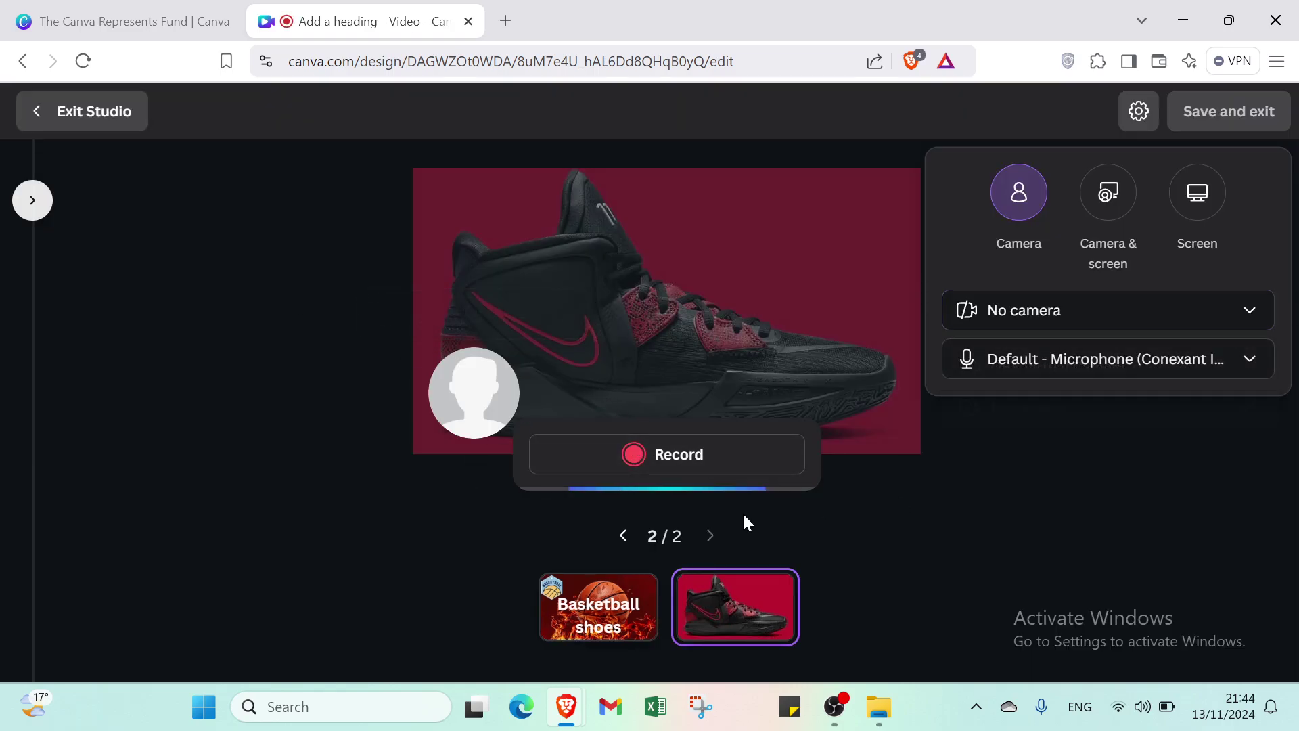
pyautogui.click(608, 469)
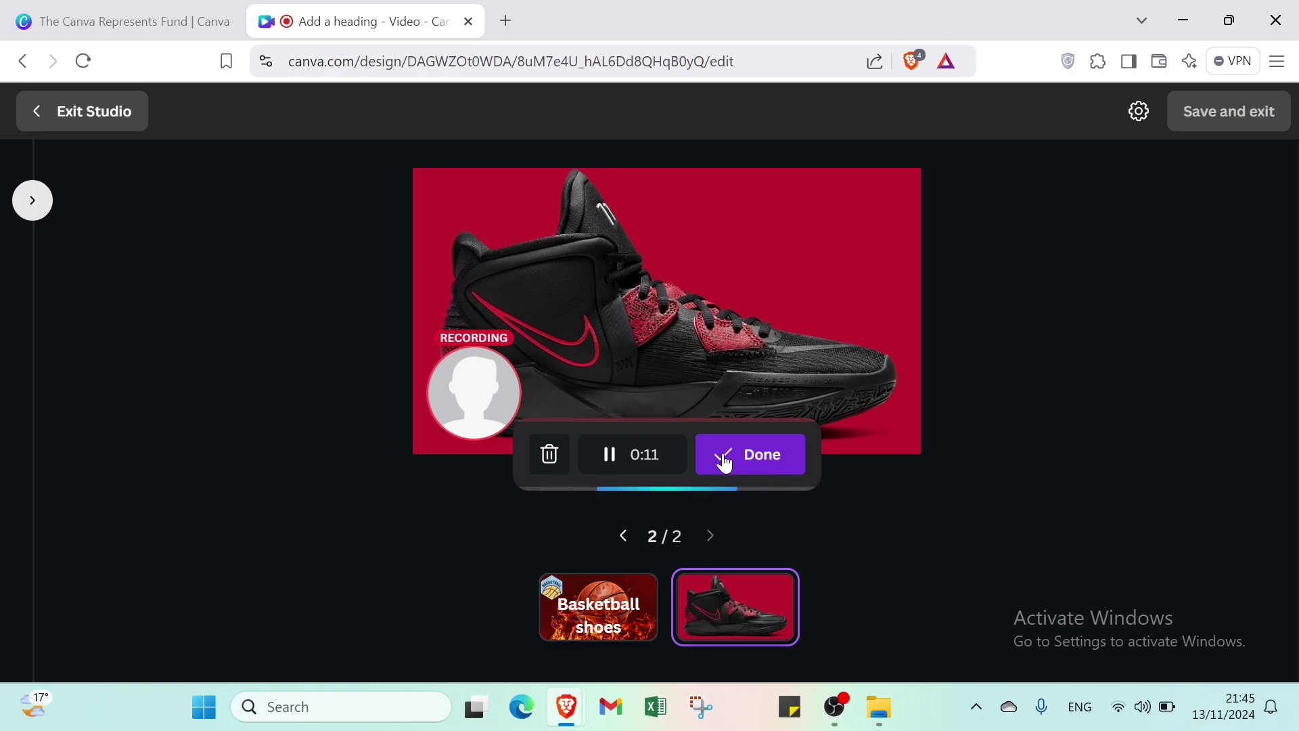
pyautogui.click(724, 462)
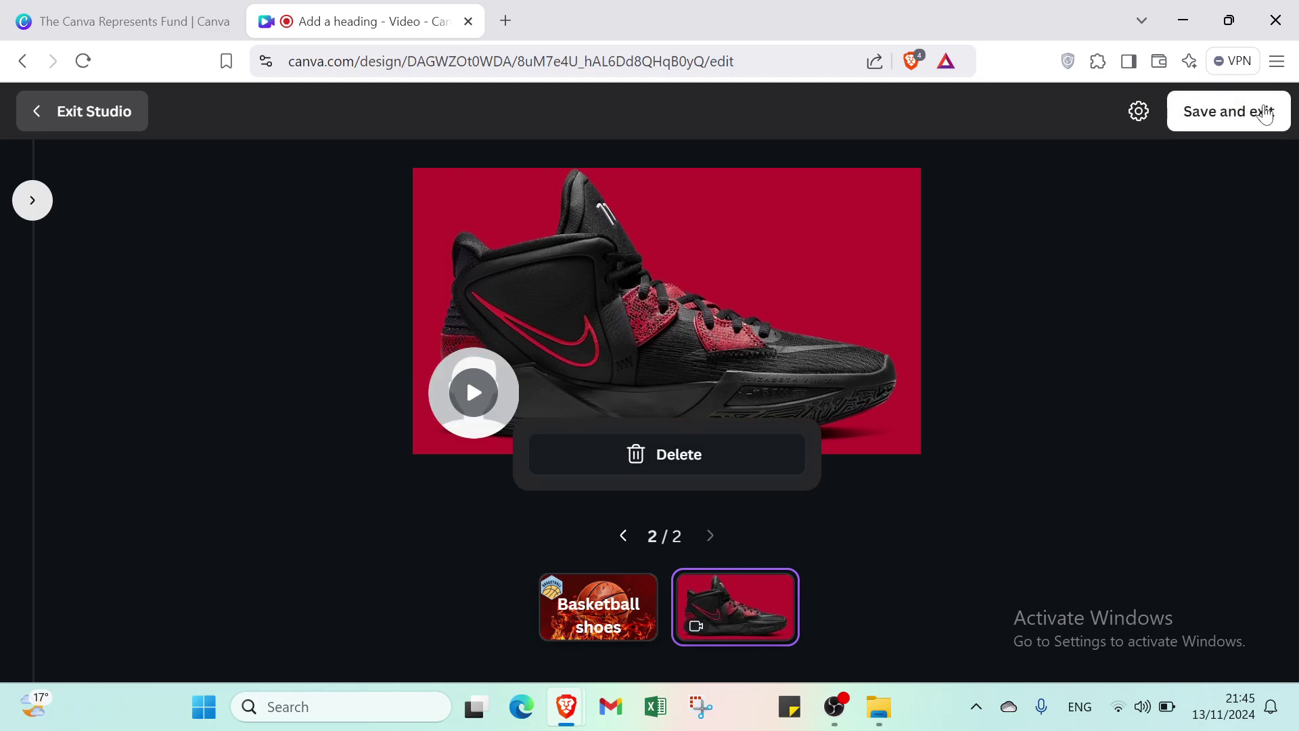
pyautogui.click(83, 112)
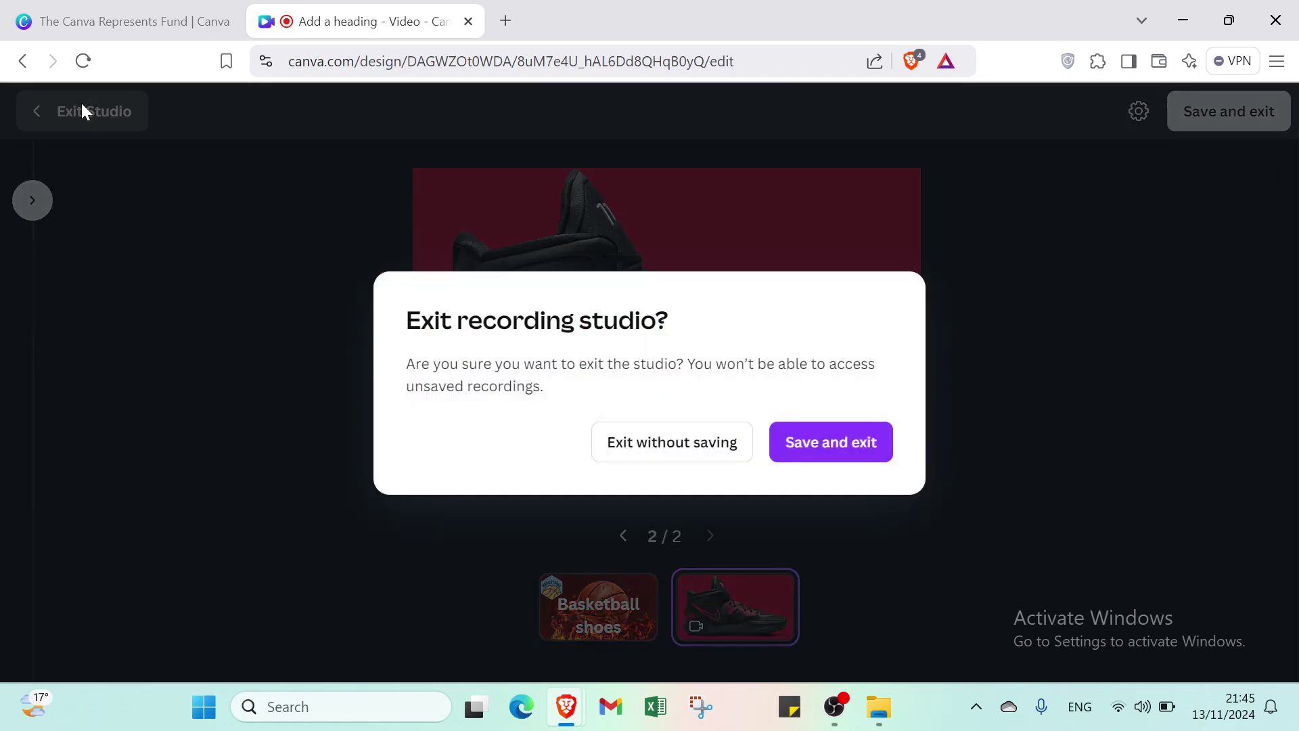
pyautogui.click(644, 463)
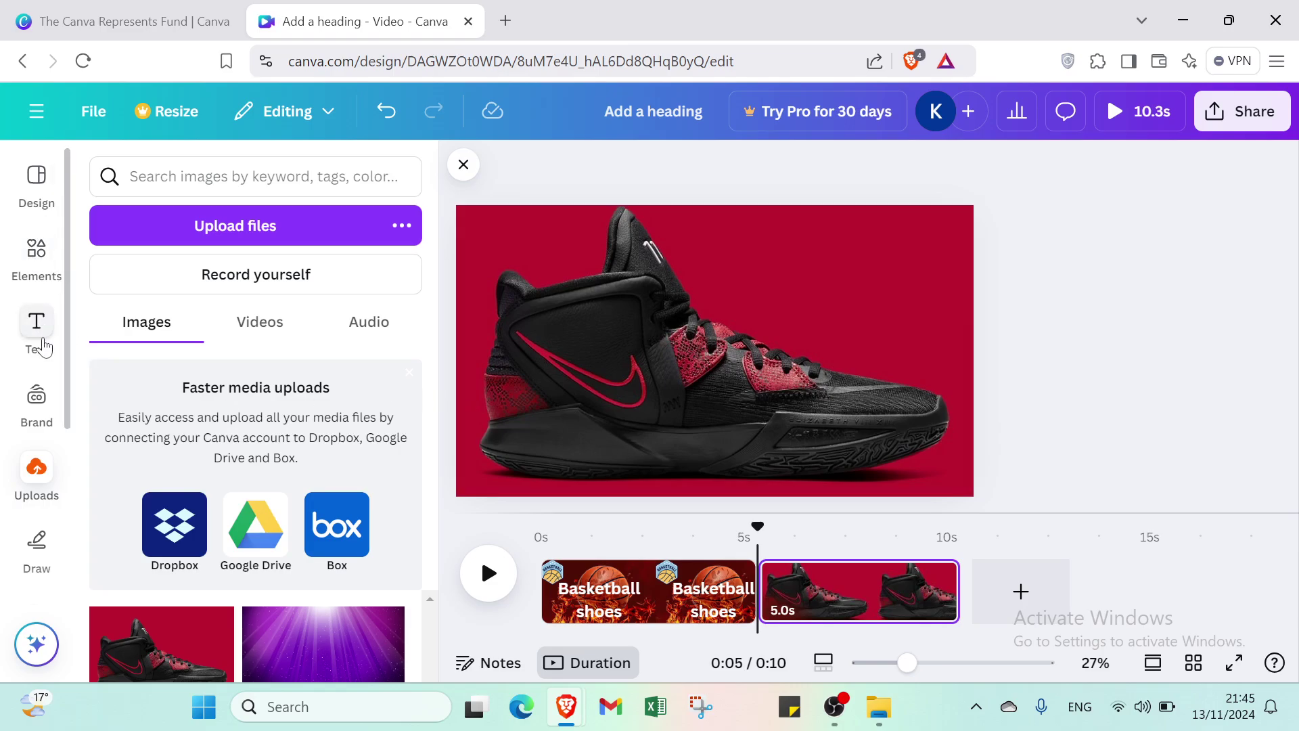
# View the available audio tracks and the basketball template's style options, and return to the full canvas.
pyautogui.scroll(-3, 37, 514)
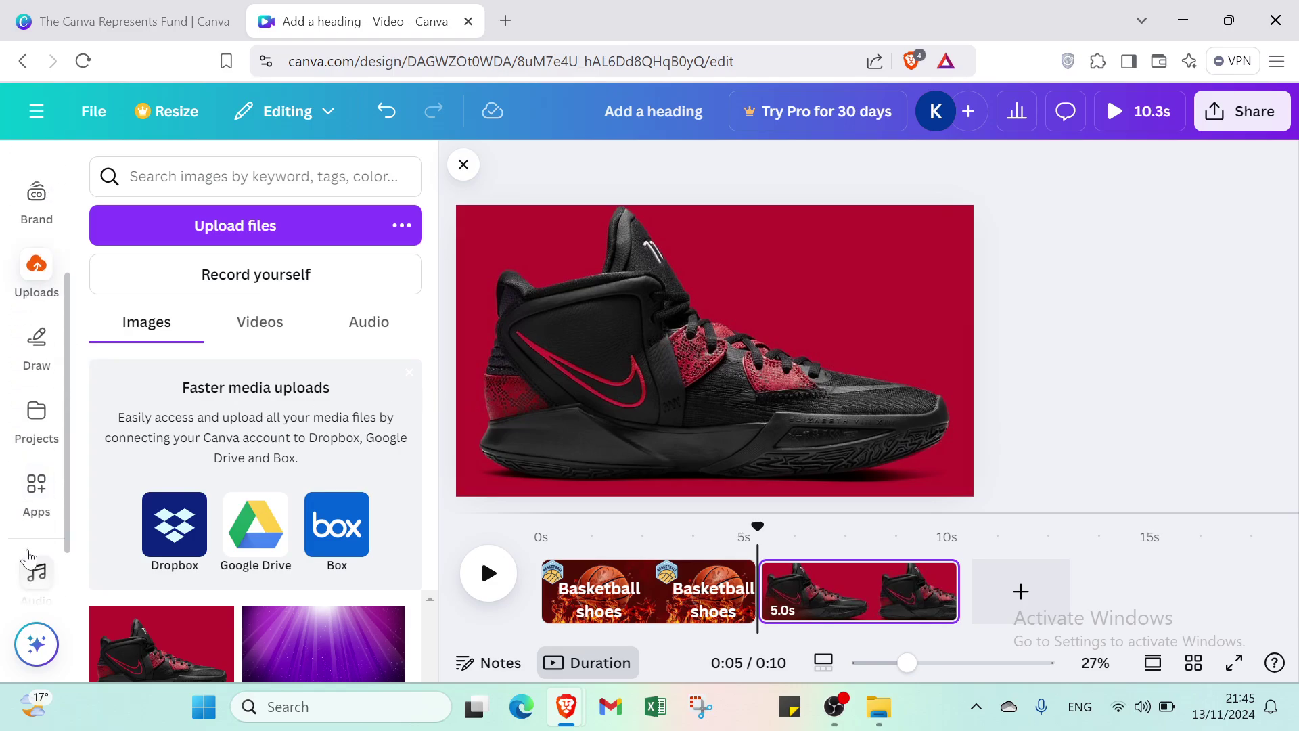
pyautogui.click(30, 562)
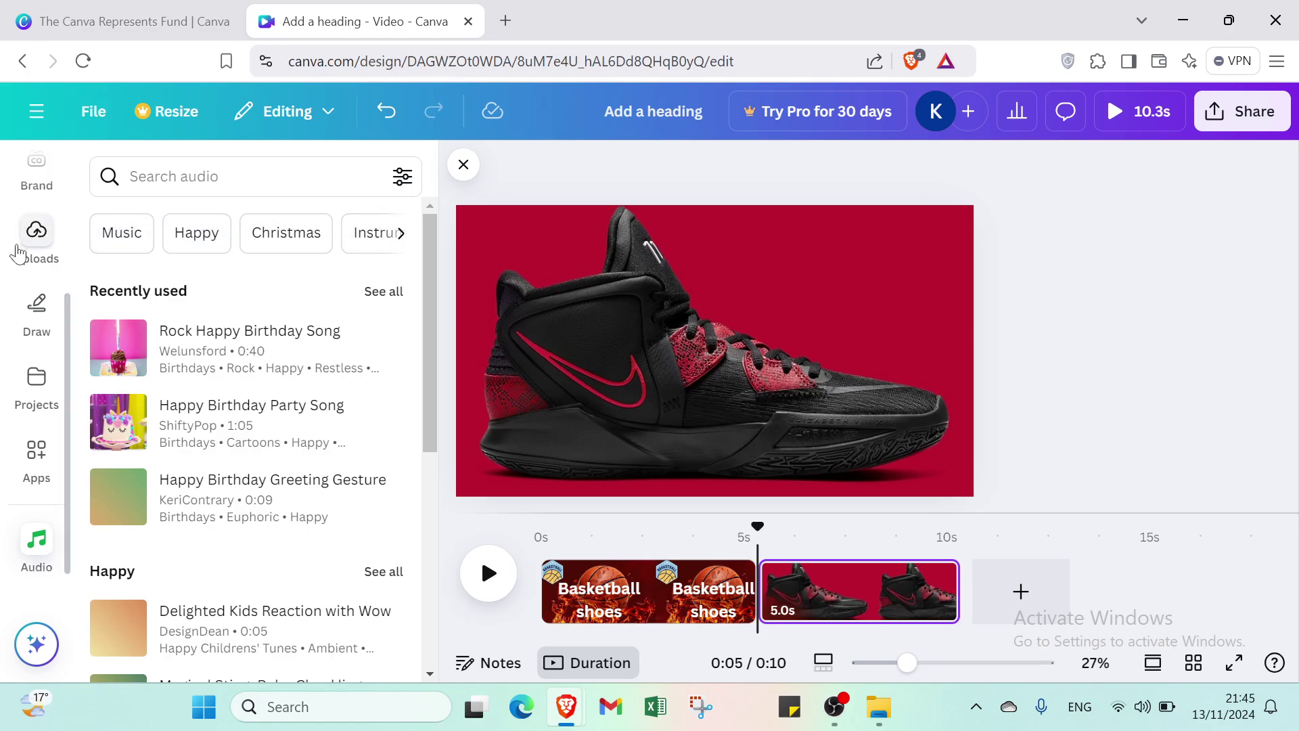
pyautogui.scroll(3, 18, 255)
pyautogui.click(35, 180)
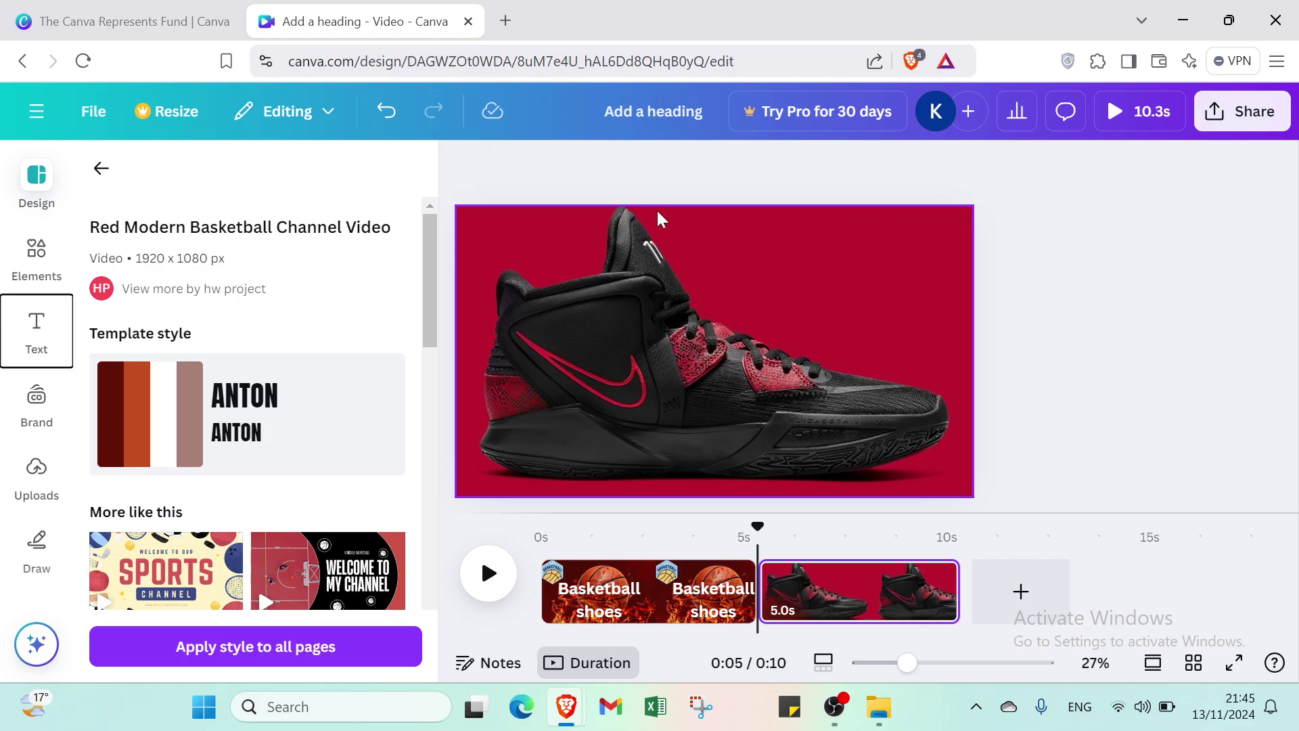
pyautogui.click(464, 166)
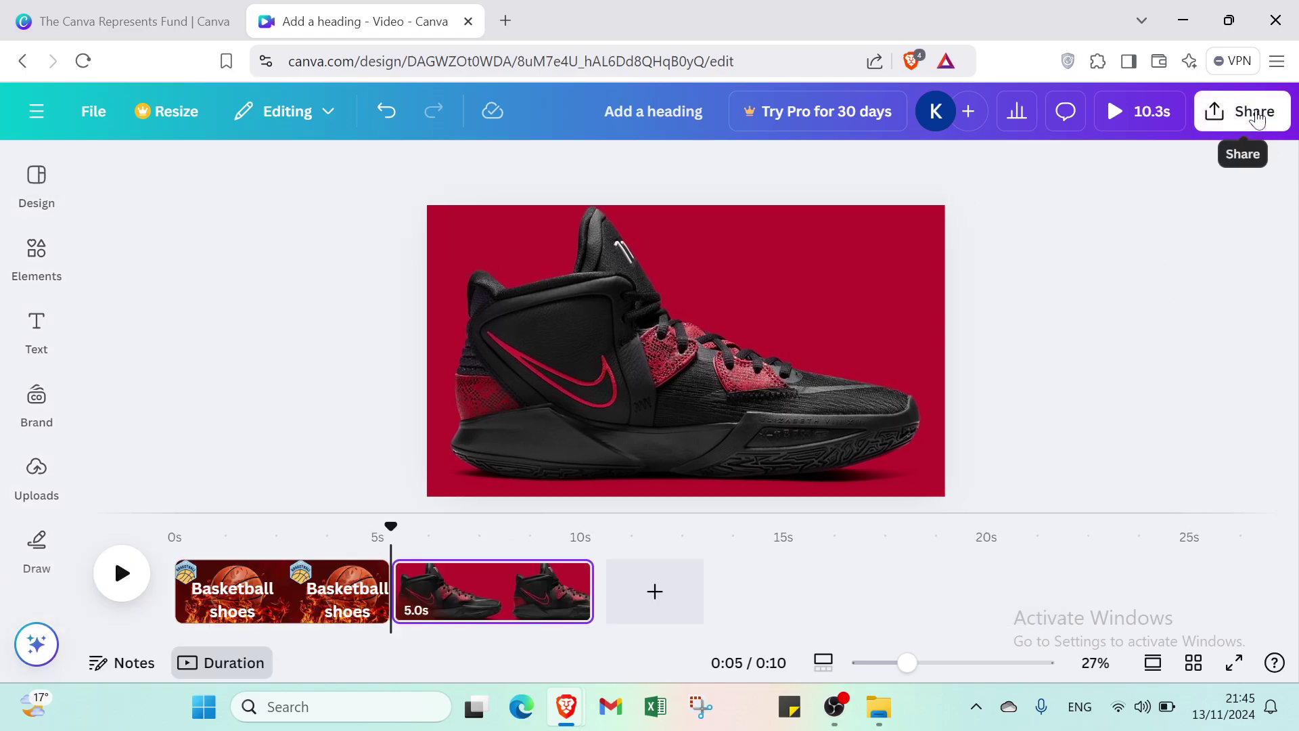
# Review the sharing and download options for the basketball shoes video, and close them without changes.
pyautogui.click(1257, 119)
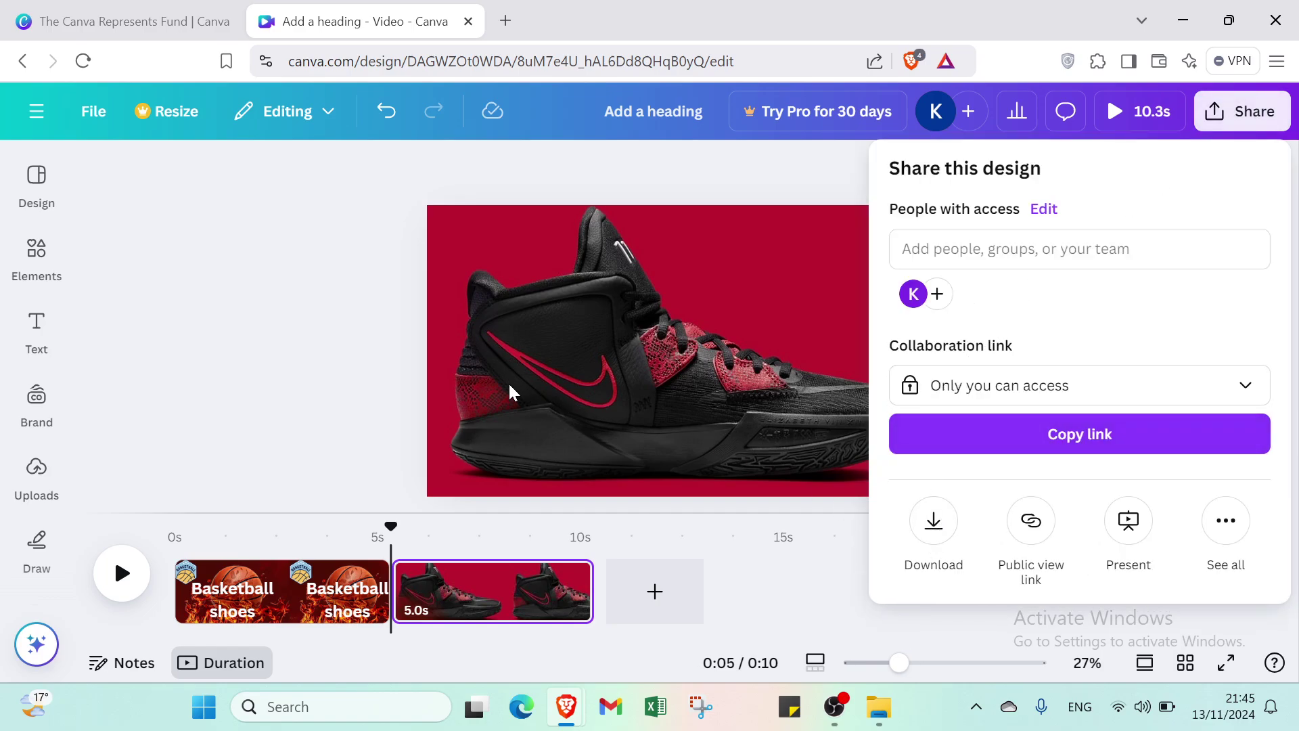
pyautogui.click(234, 298)
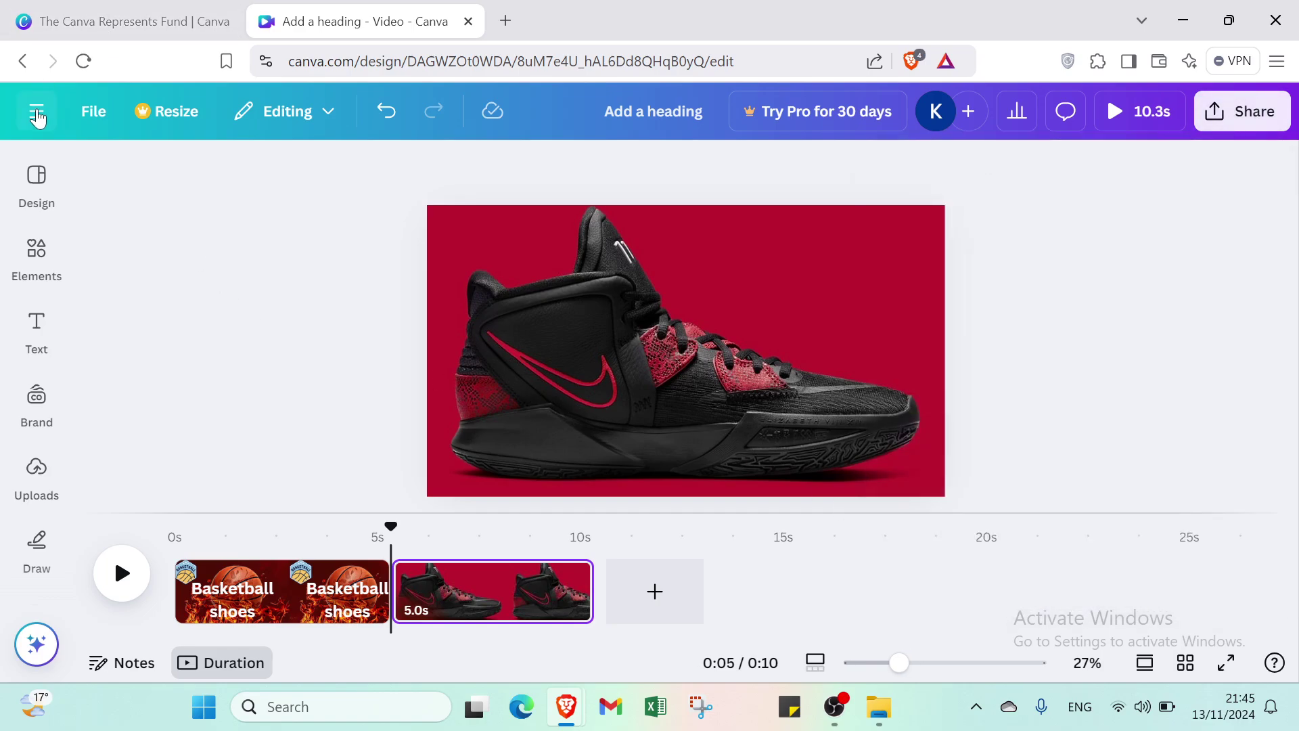
# Leave the video editor for the Canva home page and switch back to The Canva Represents Fund page.
pyautogui.click(37, 111)
pyautogui.click(41, 128)
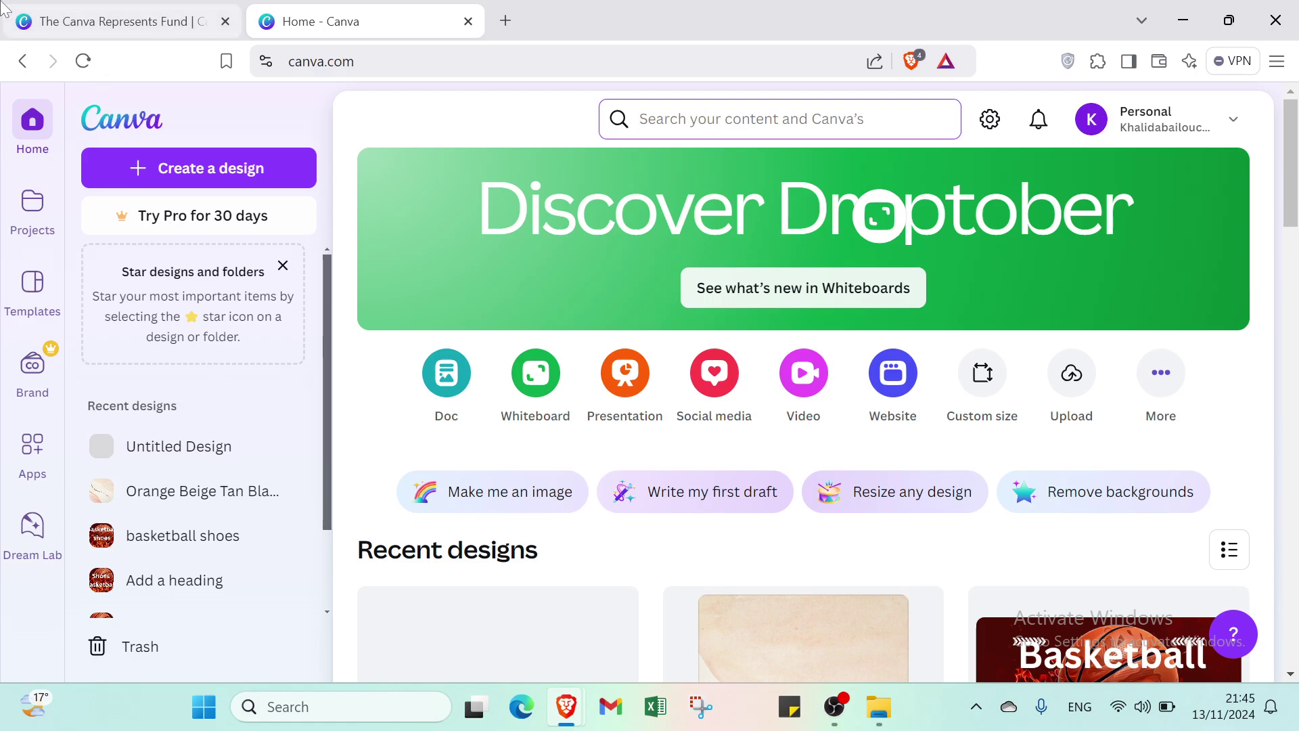
pyautogui.click(94, 30)
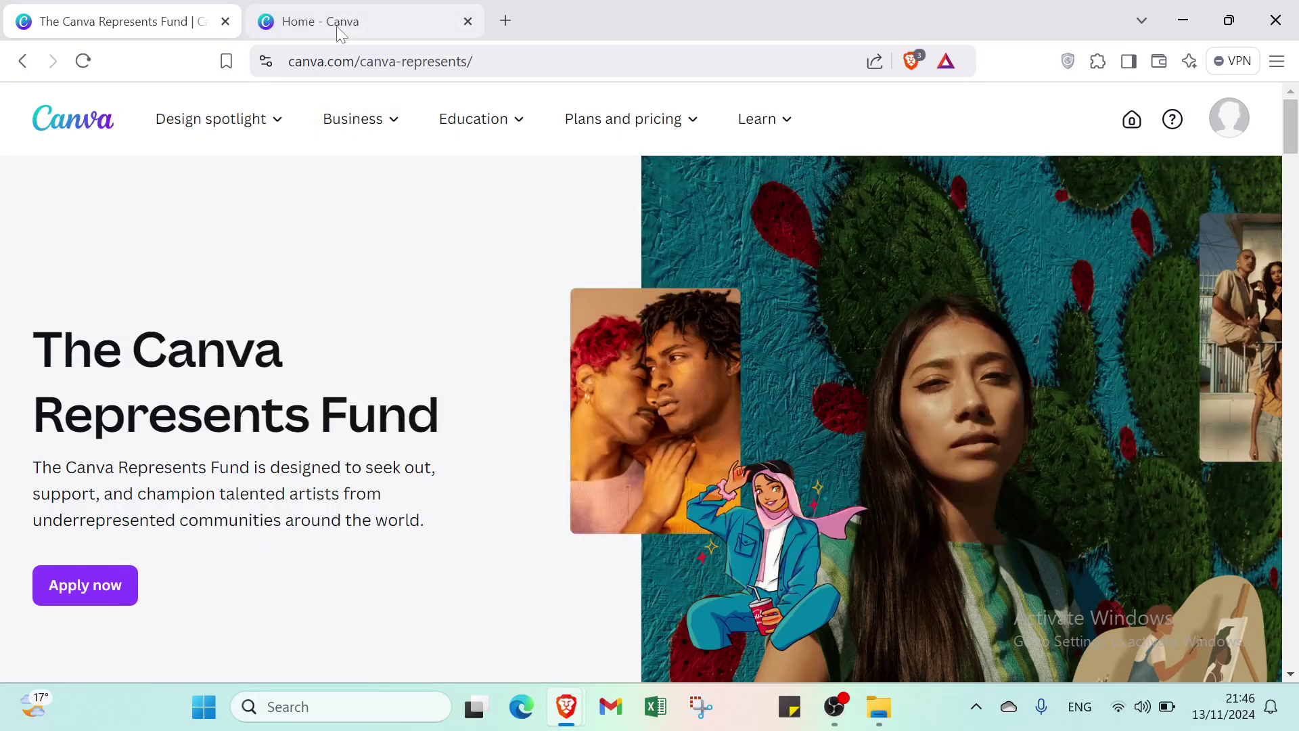
pyautogui.moveTo(473, 119)
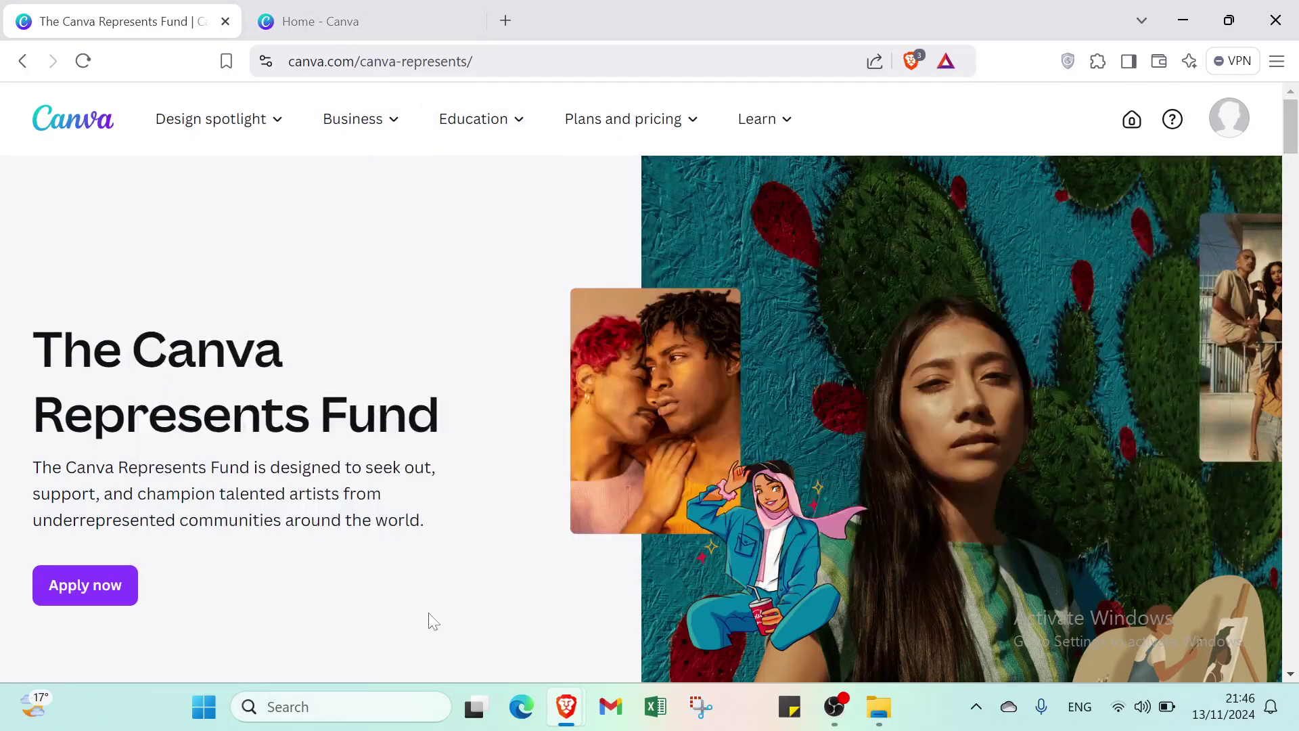